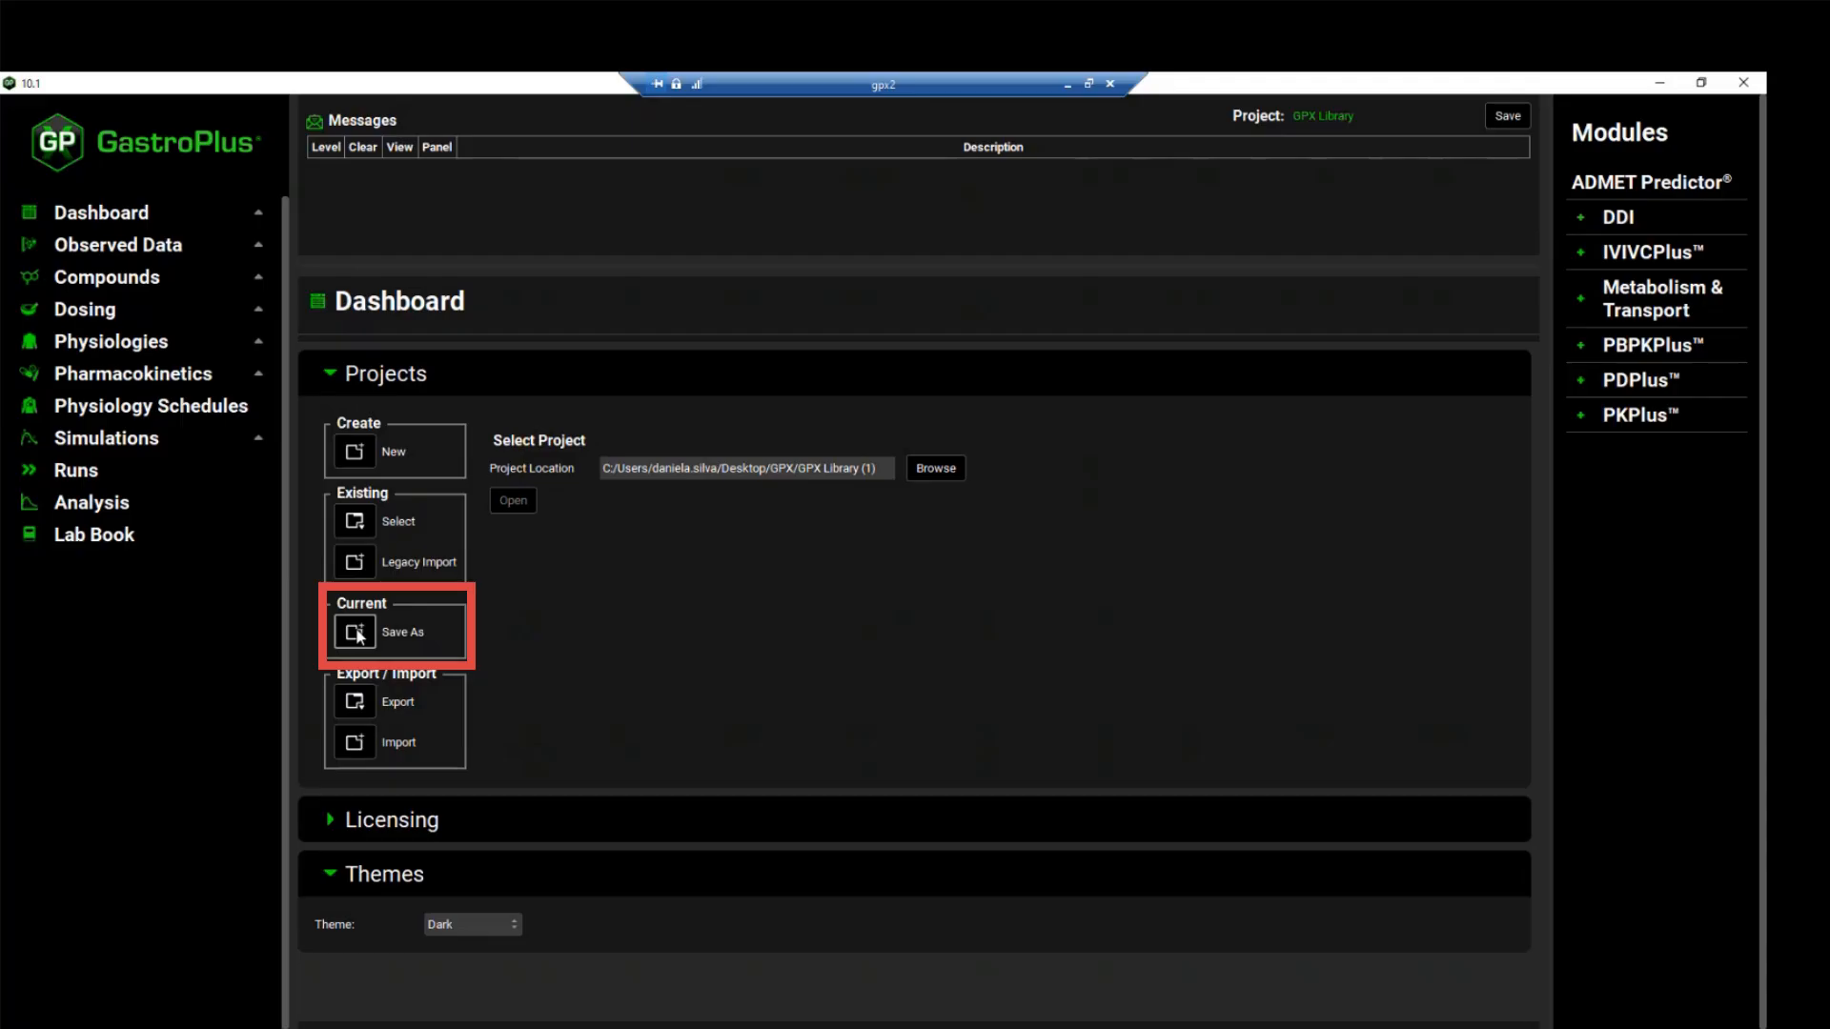
Set up saving the current project as a copy named "GPX Library Copy"
click(358, 634)
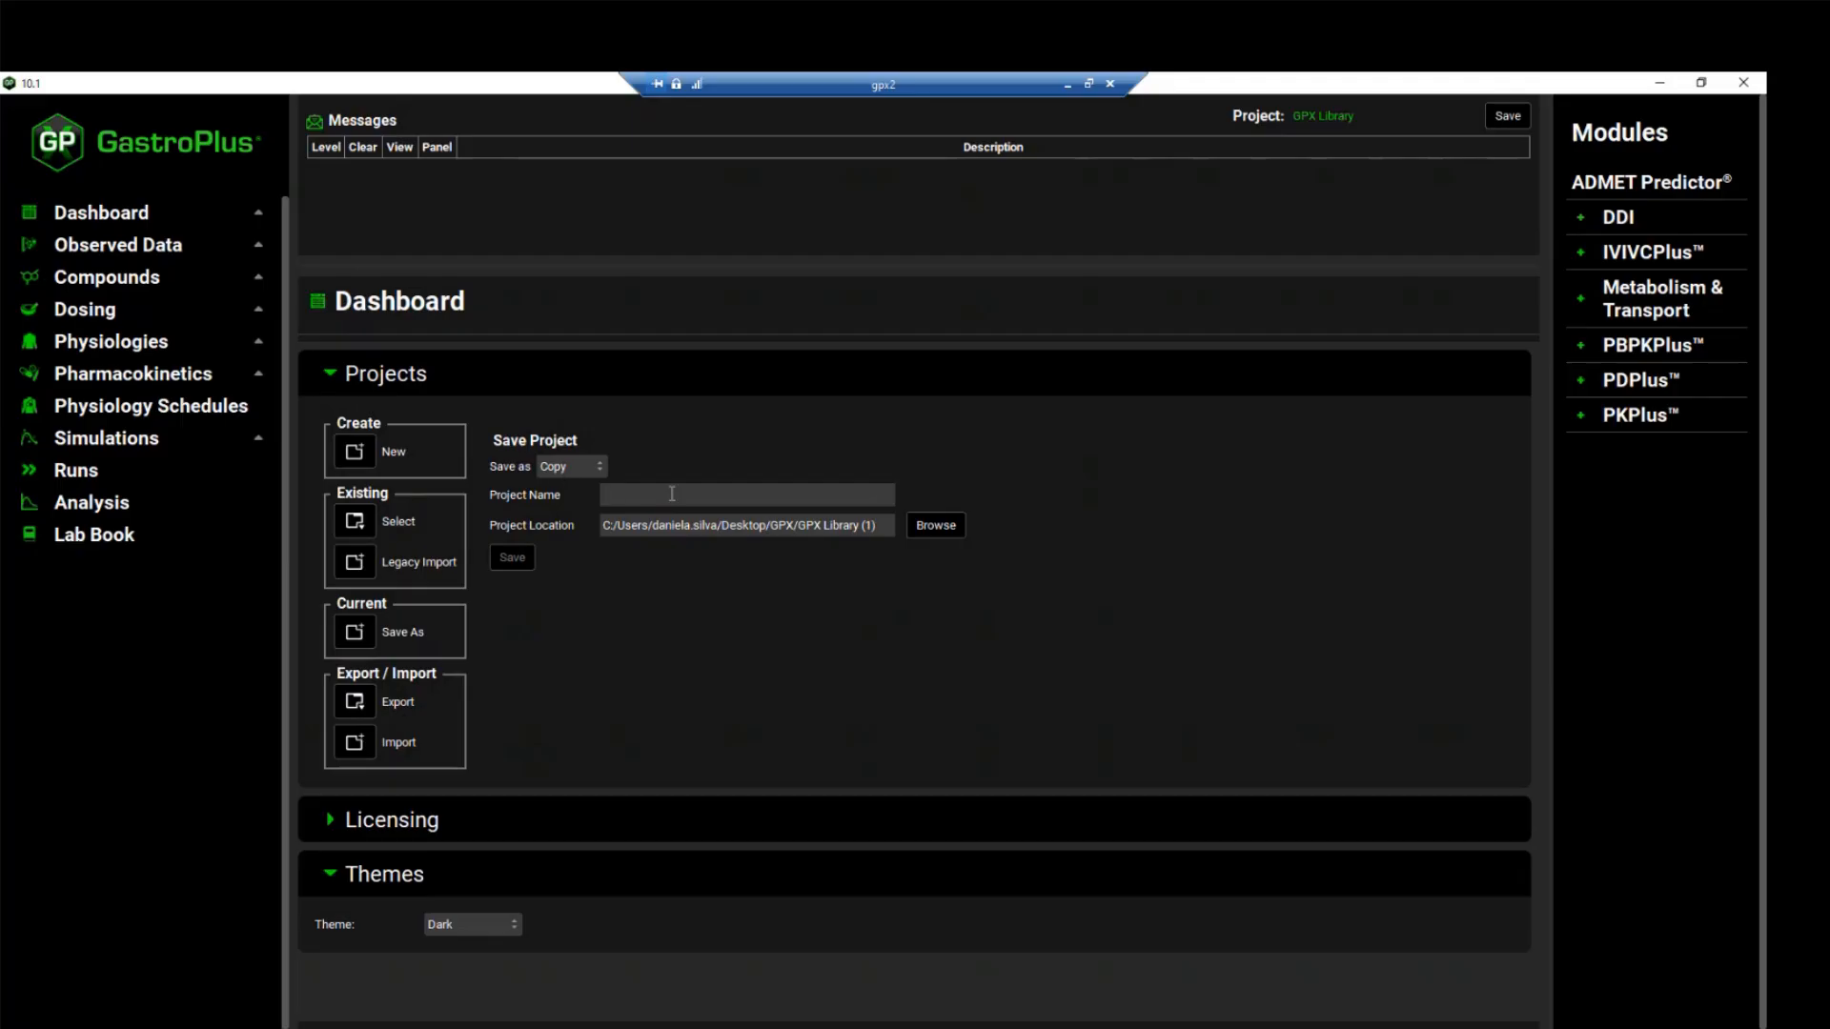
click(672, 493)
text(GPX Library Copy)
Create a folder named "Library copy" on the Desktop and choose it as the project location
click(936, 526)
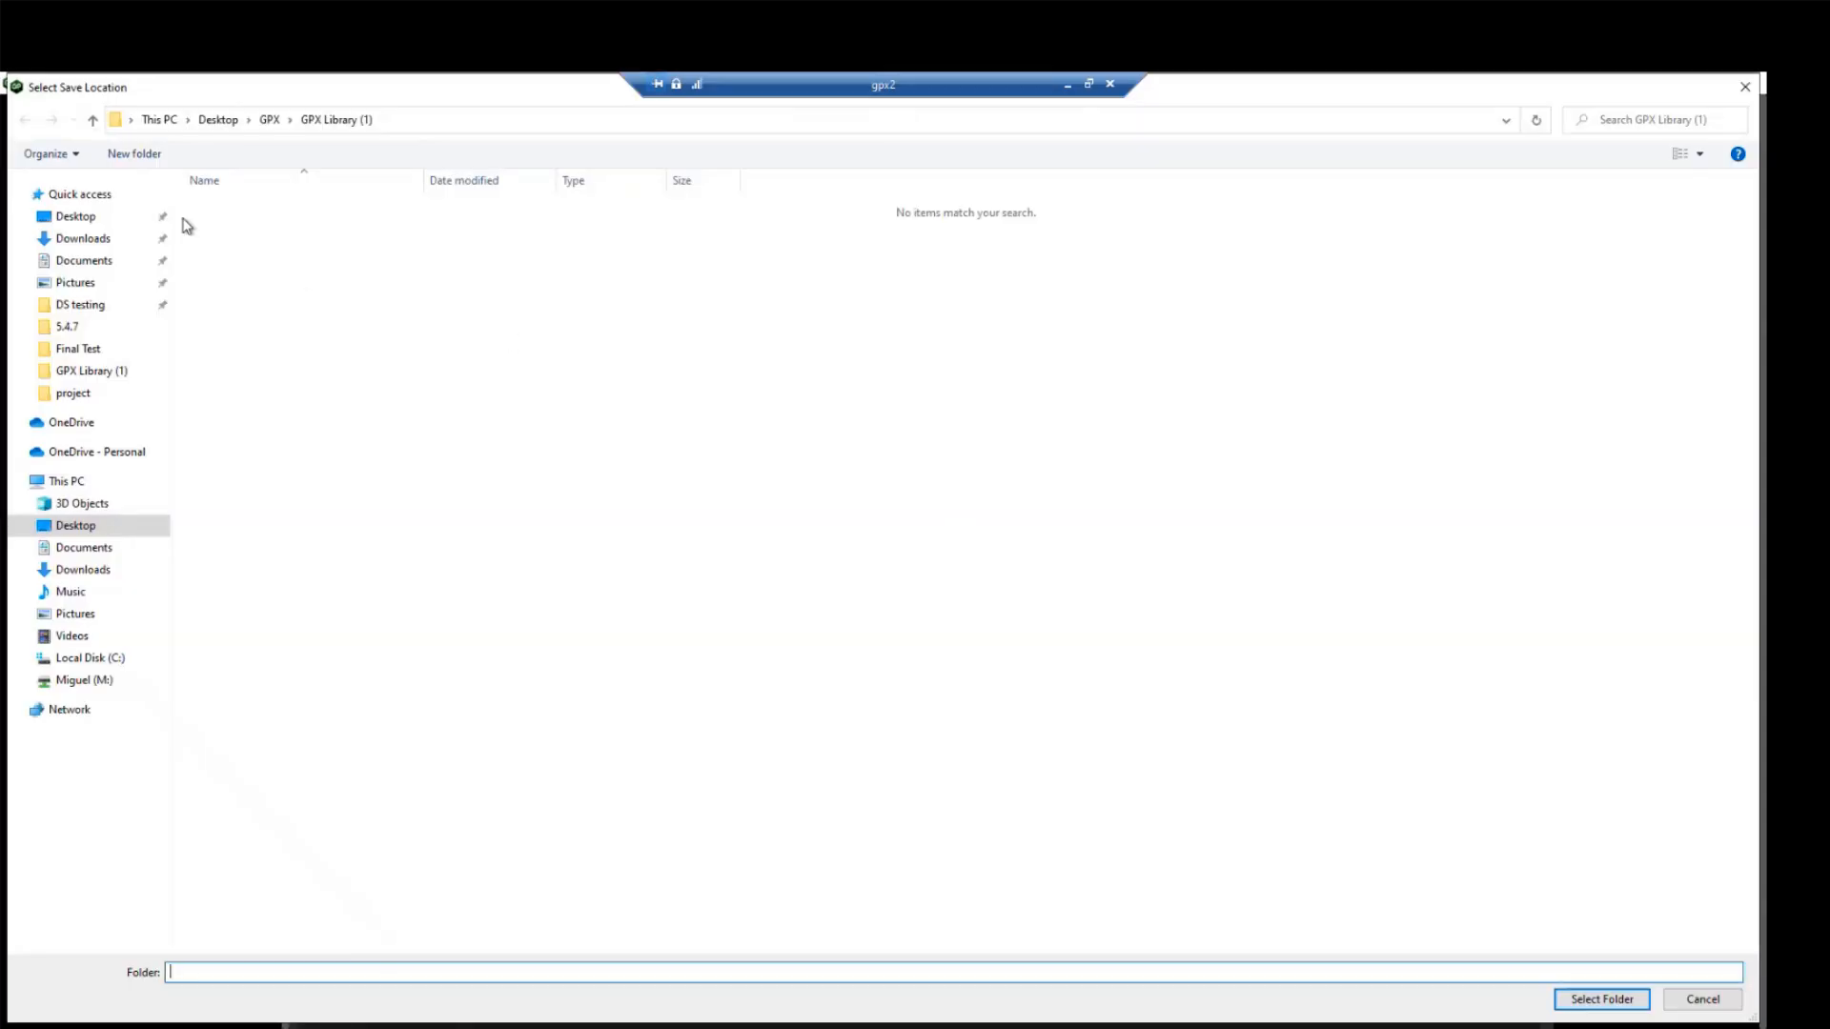
click(73, 217)
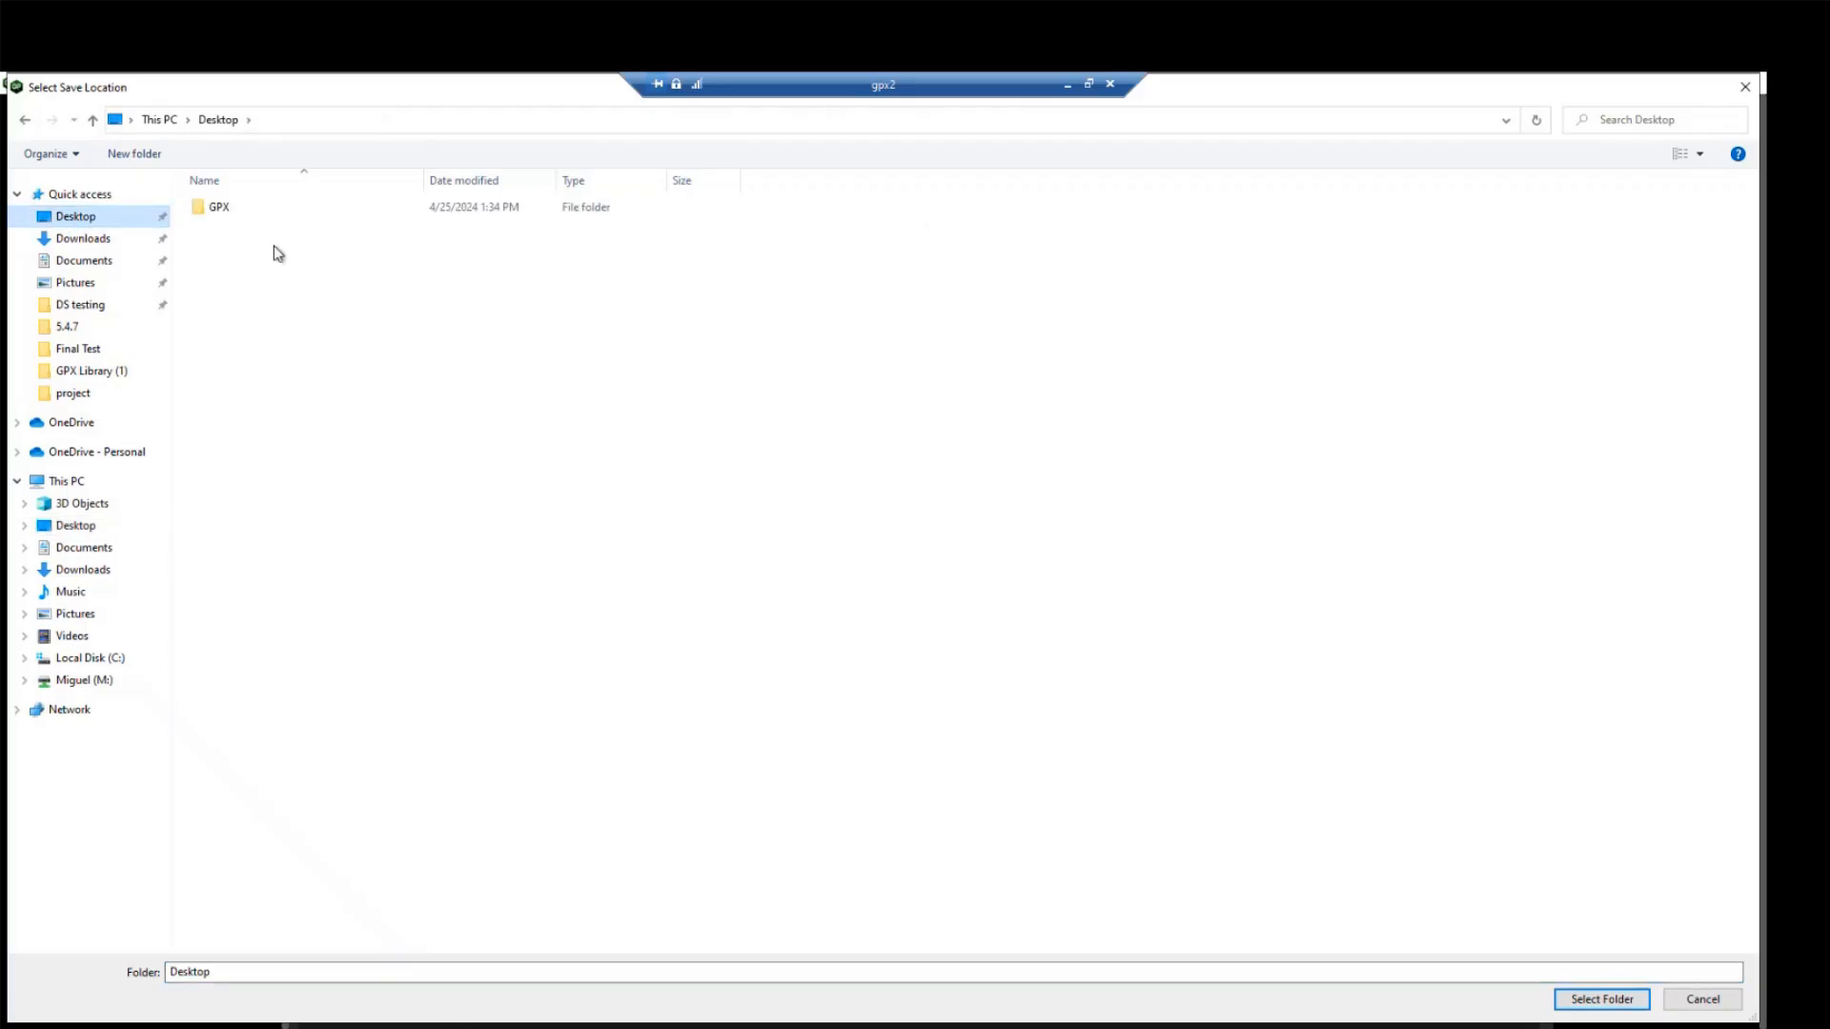
click(135, 154)
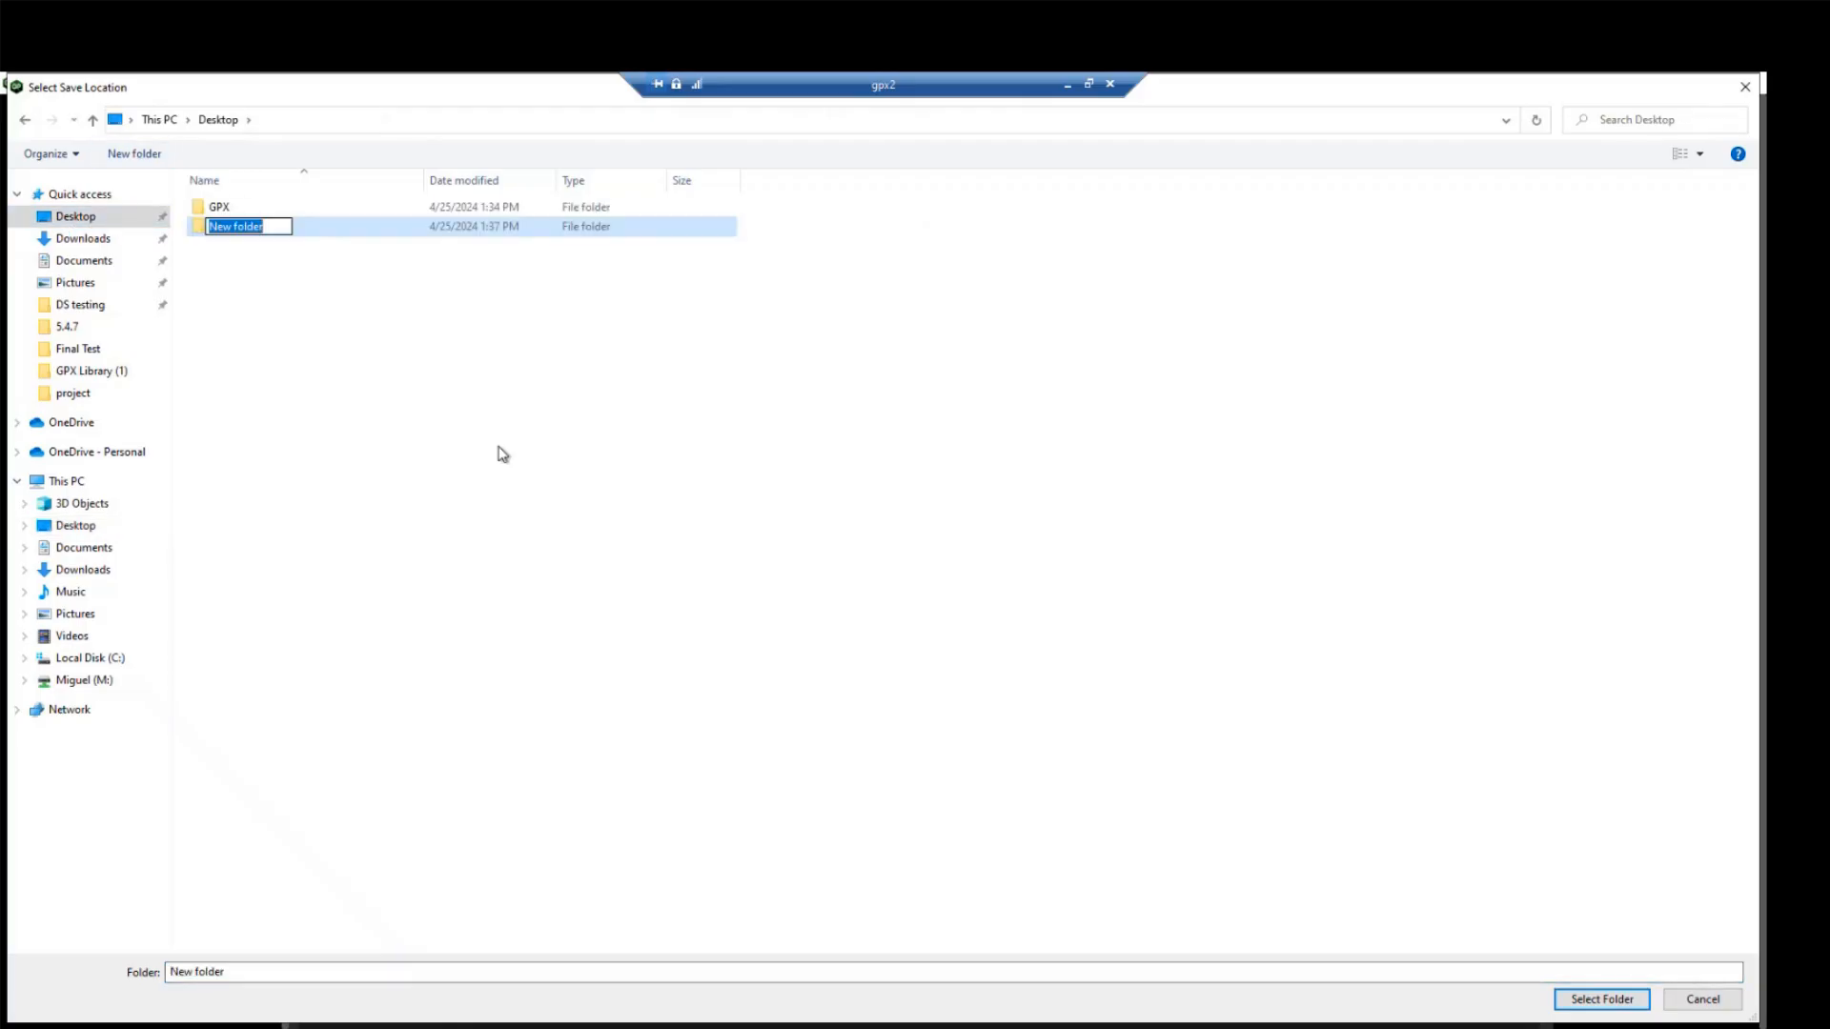
text(Library copy)
click(381, 317)
double_click(327, 225)
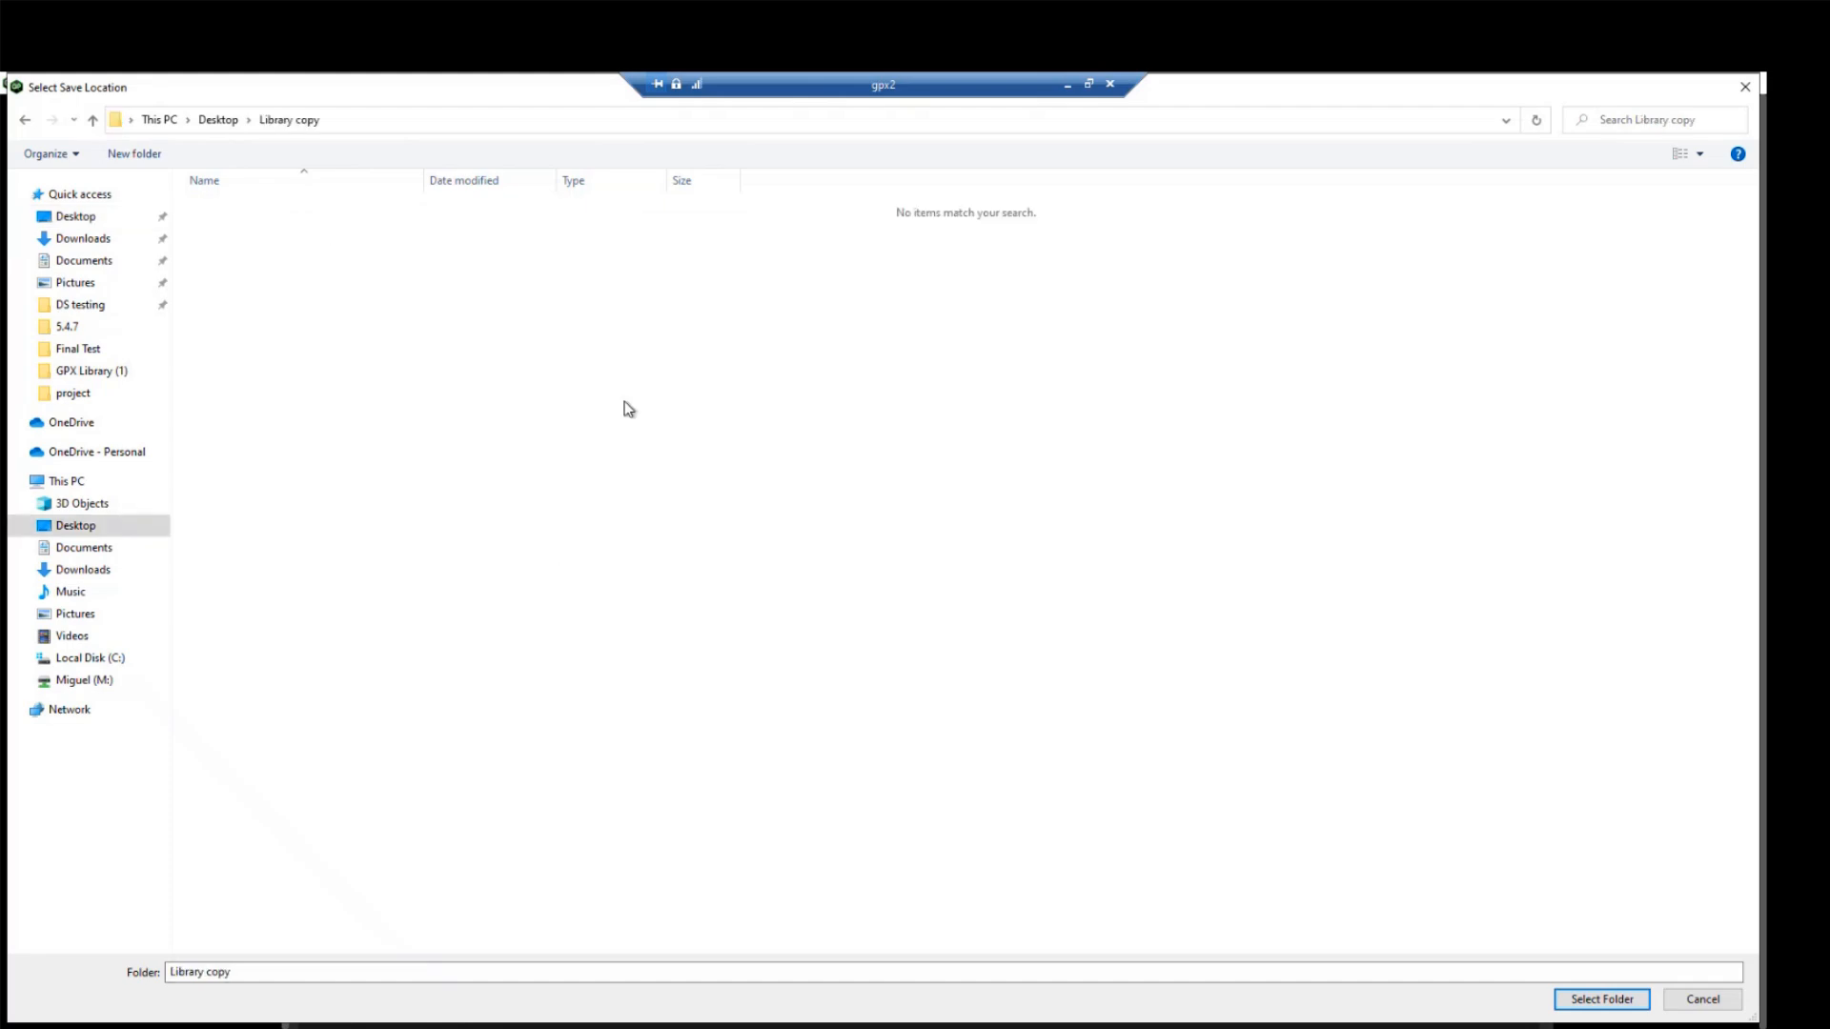
click(1607, 1000)
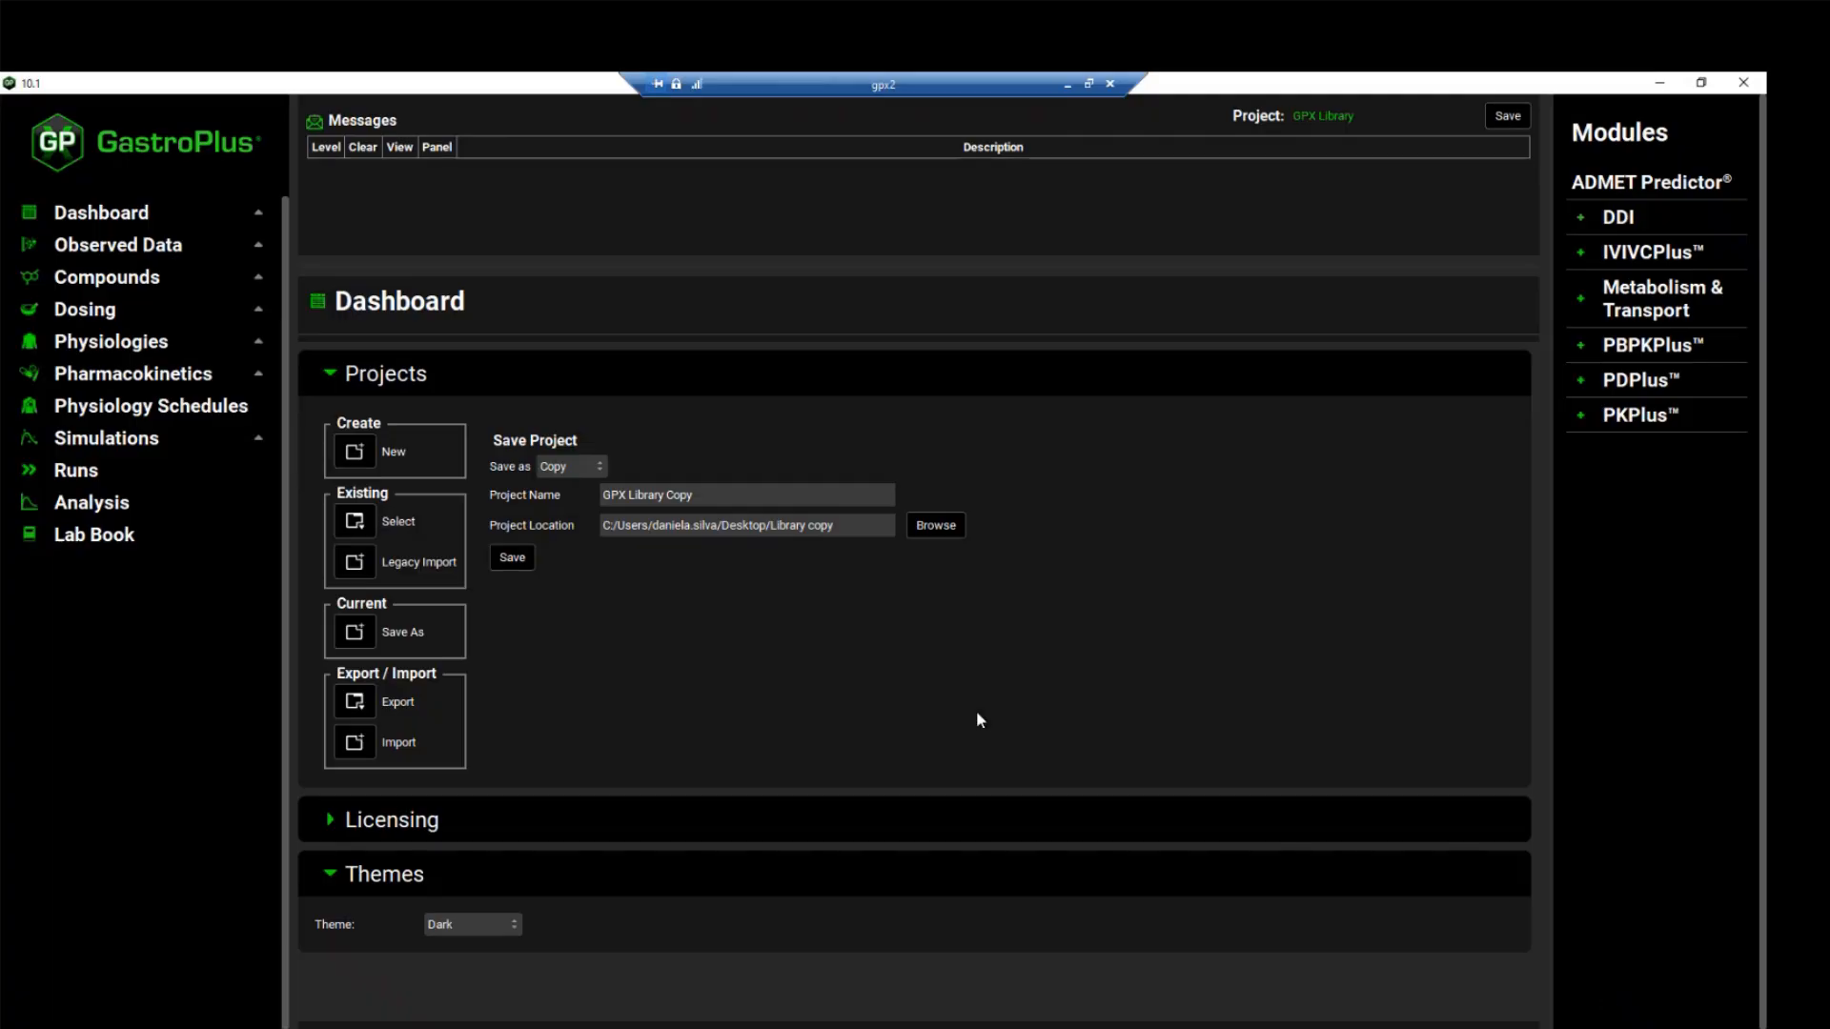
Save the project copy and agree to continue with it, clearing the resulting message
click(518, 556)
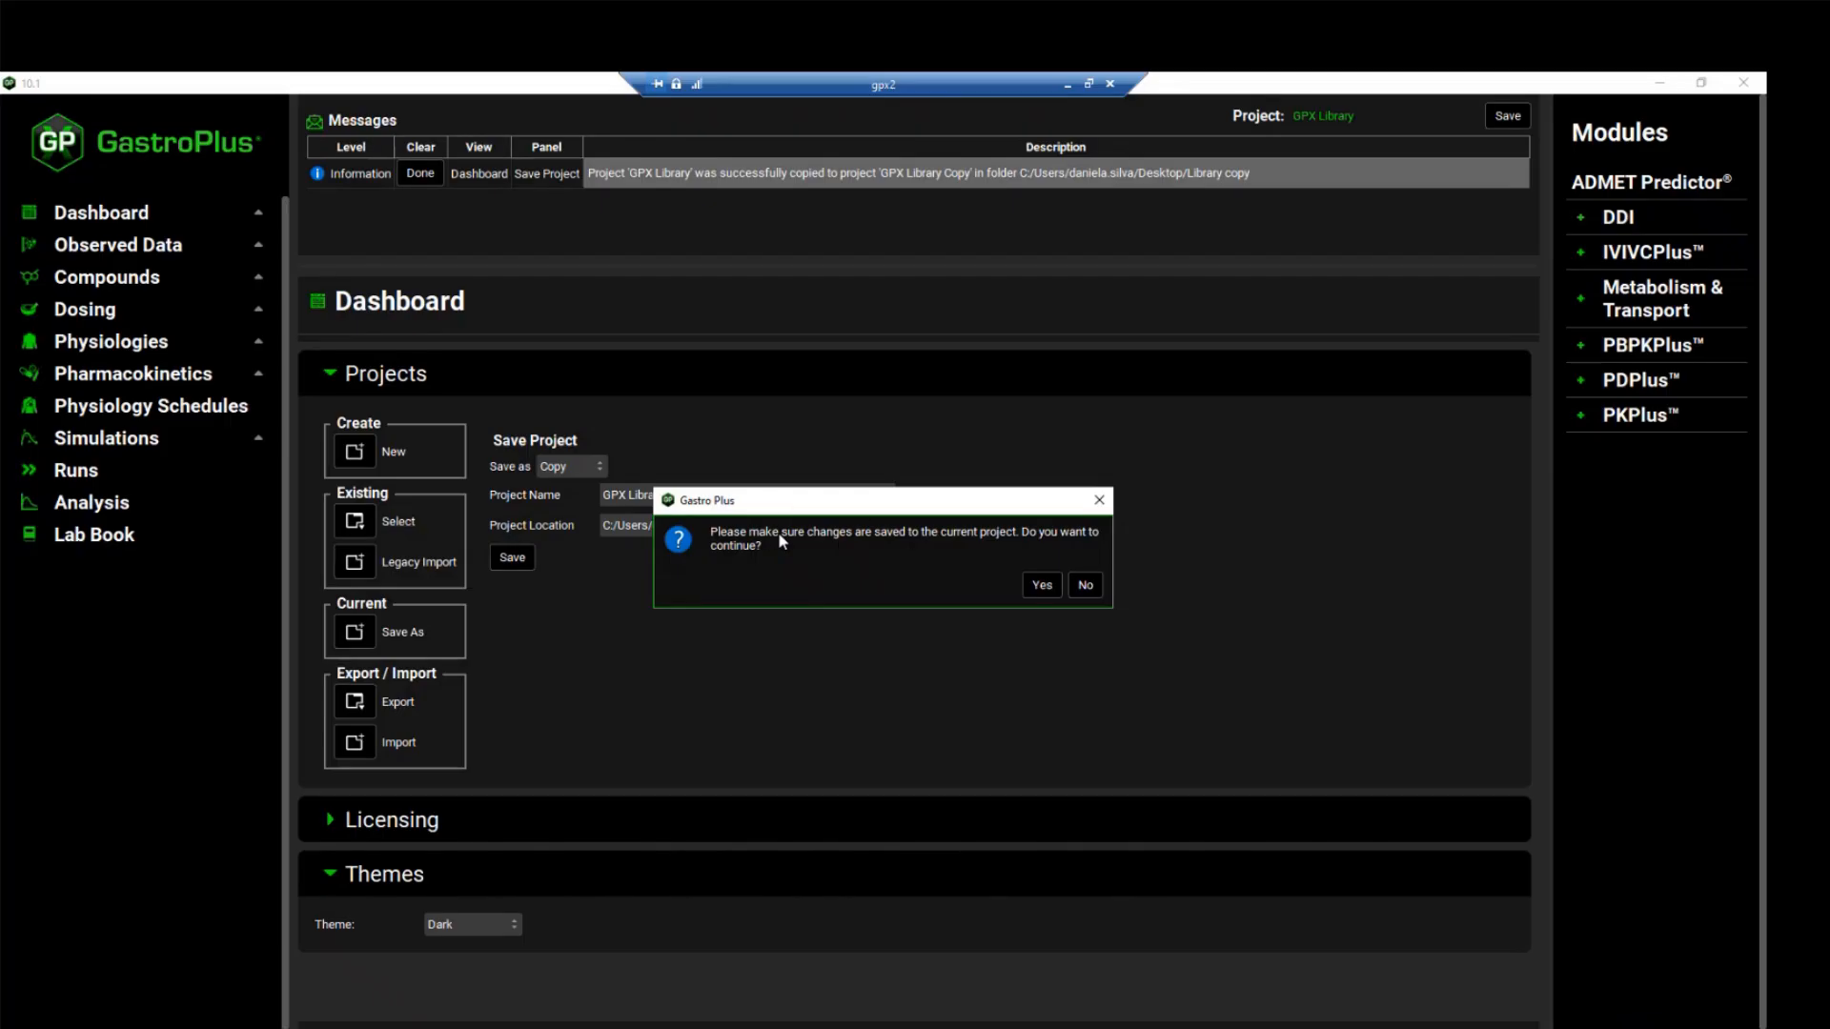
click(1043, 585)
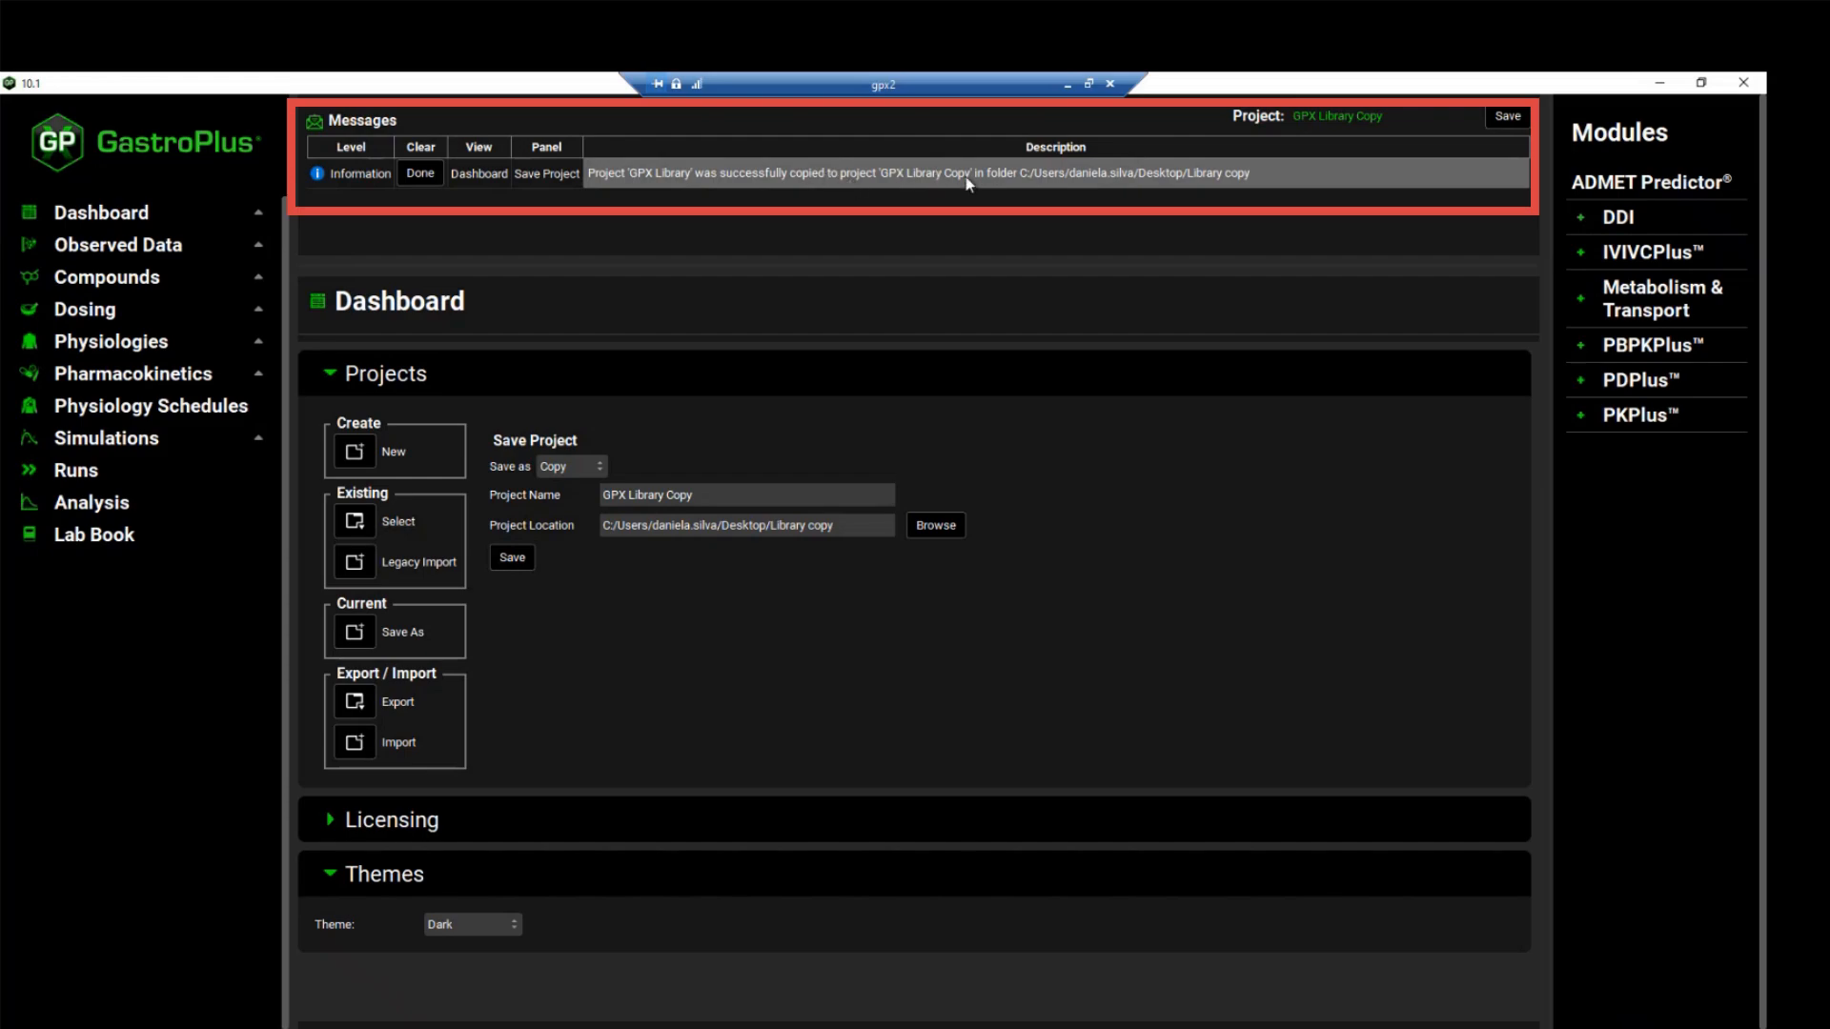
click(421, 172)
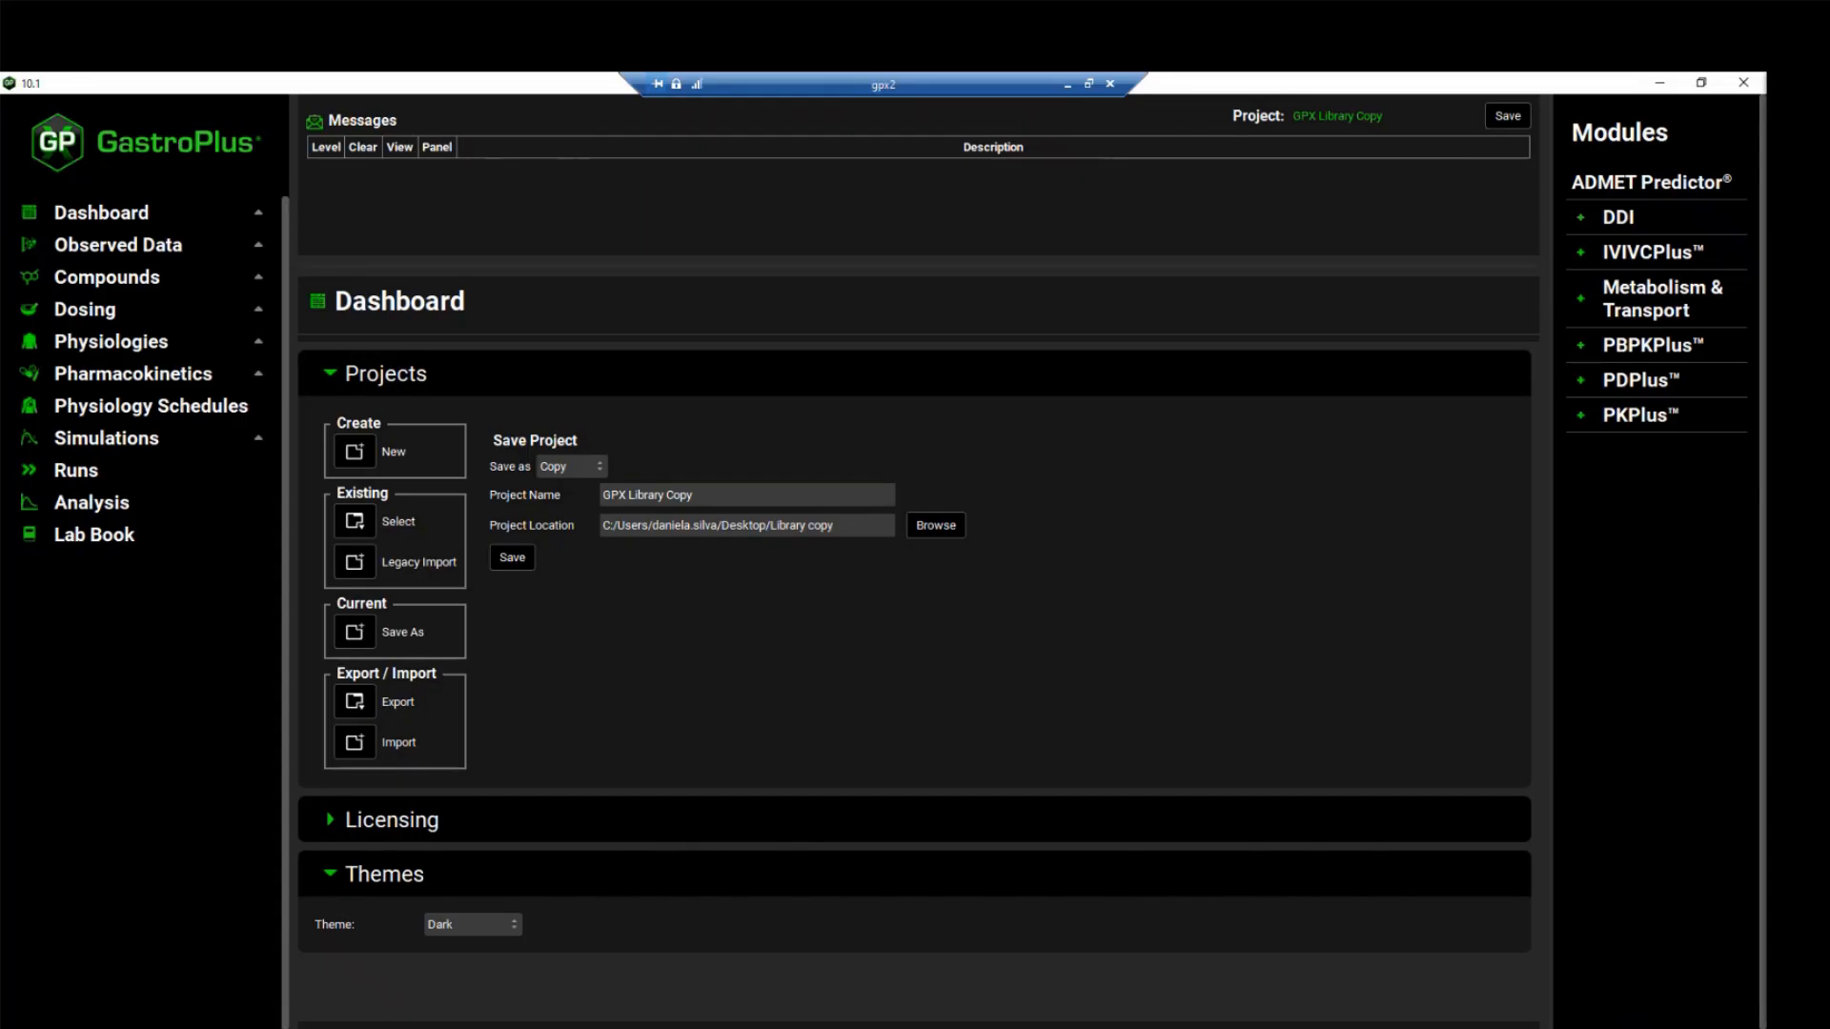
Review the observed data profiles and the solubility settings of the compound Ranitidine
click(105, 249)
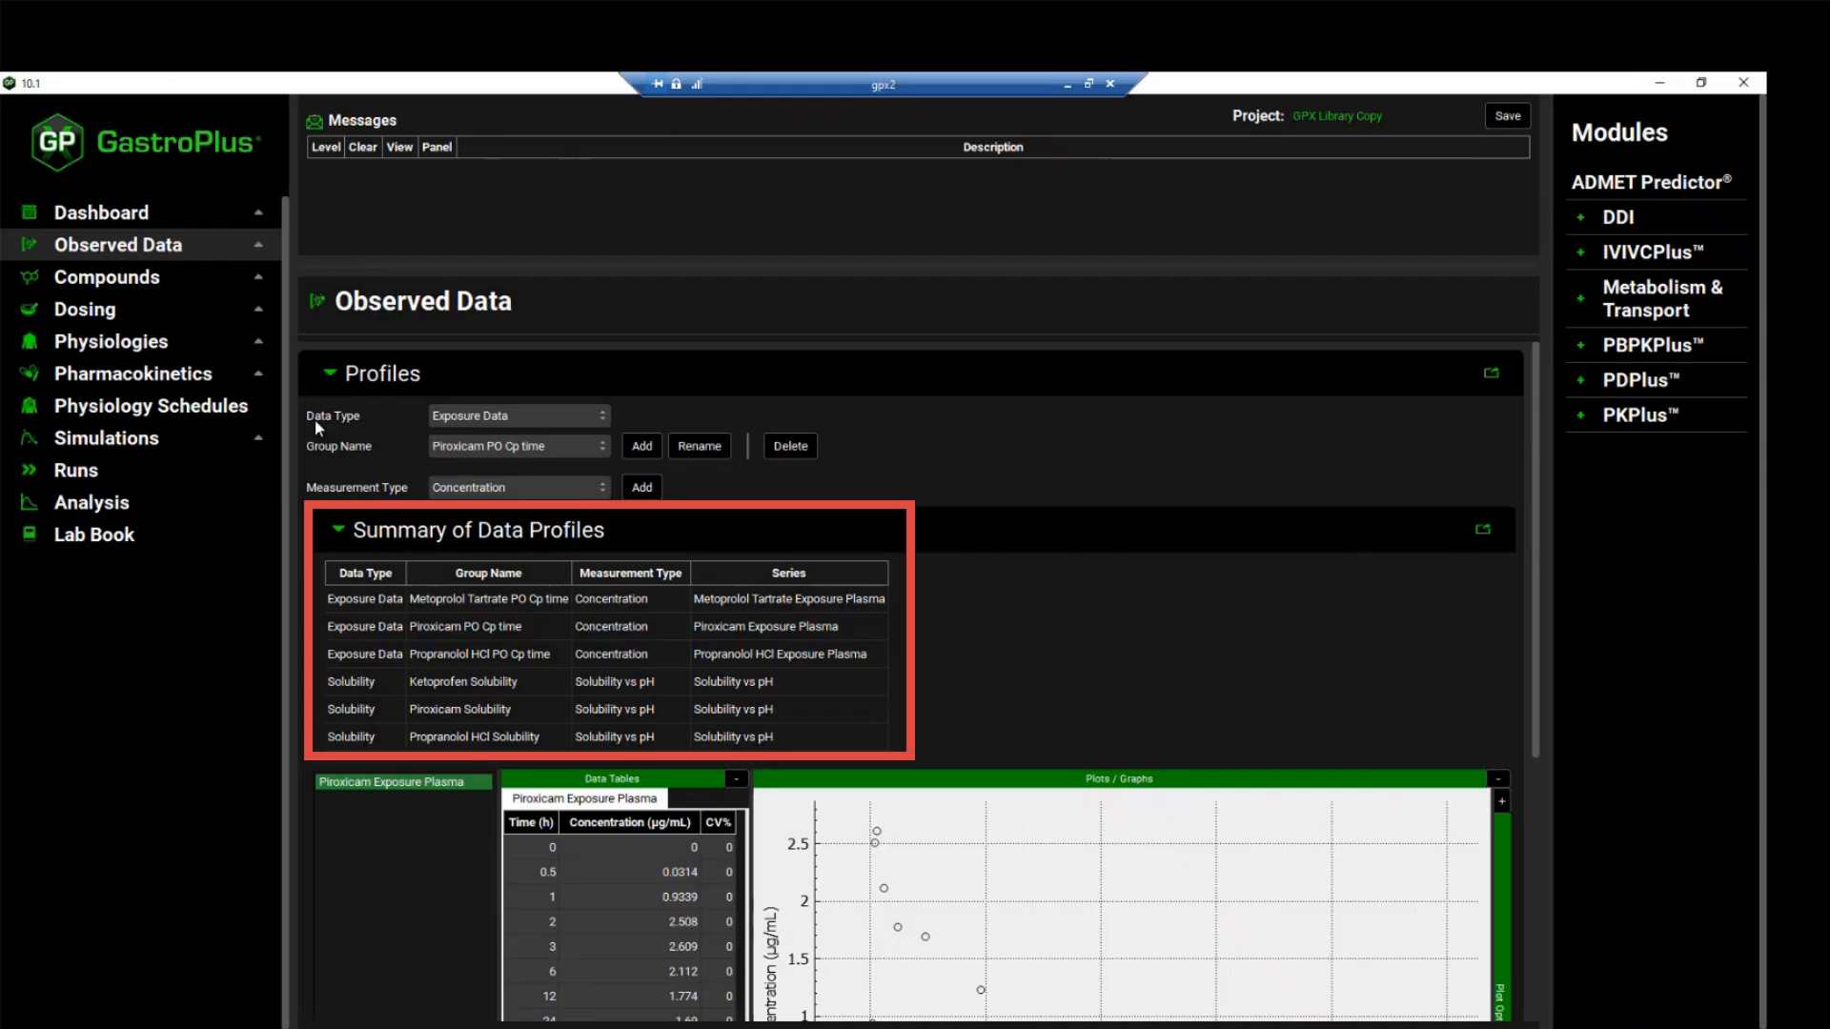
click(175, 284)
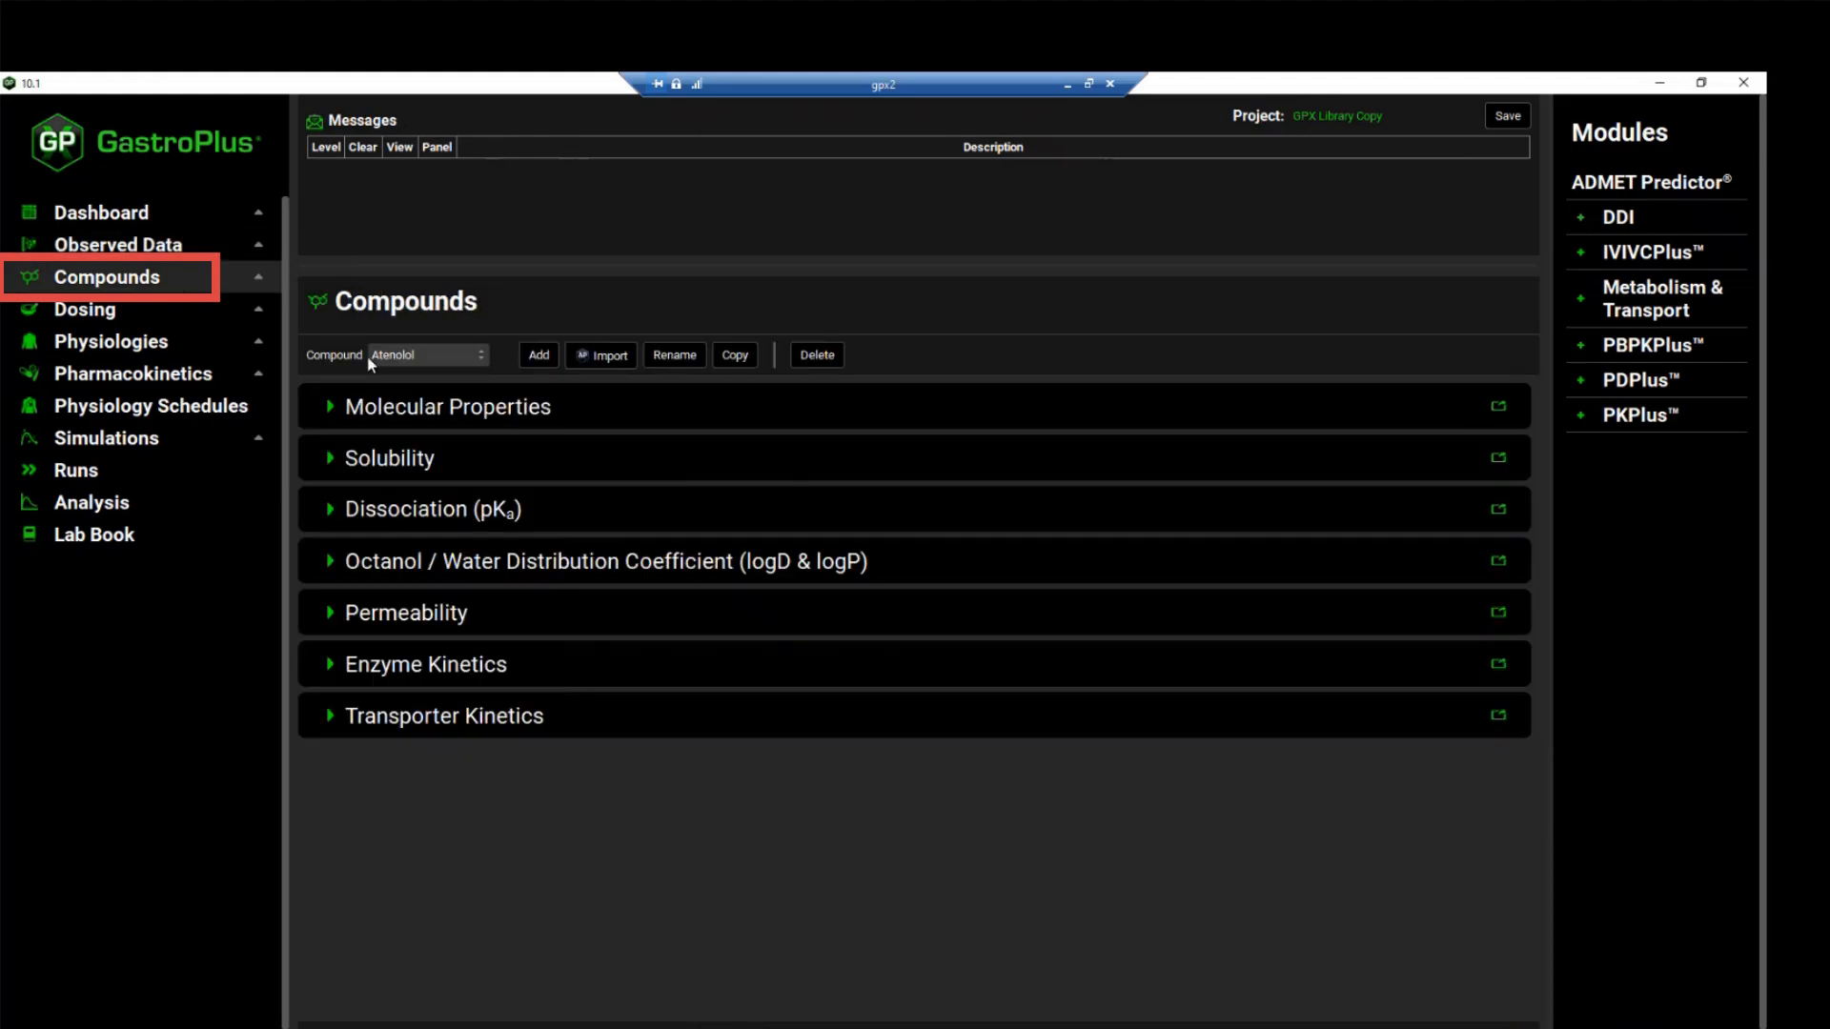
click(443, 354)
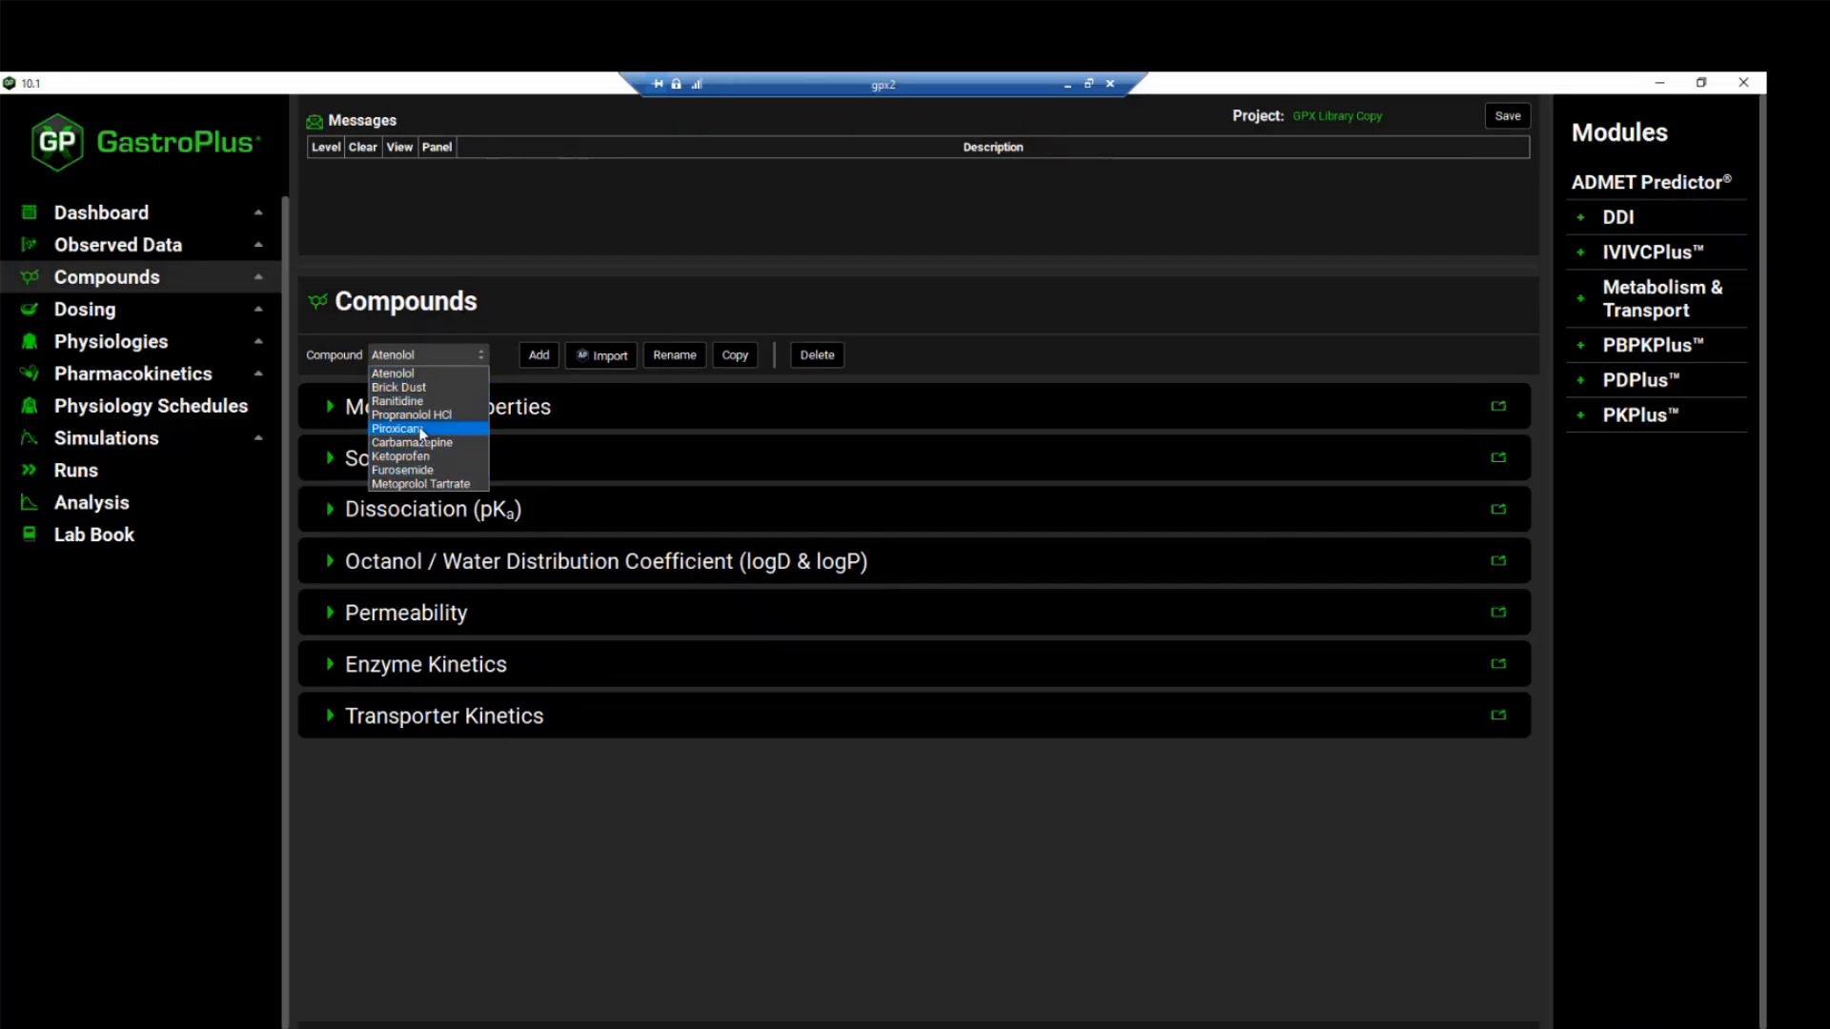
click(434, 401)
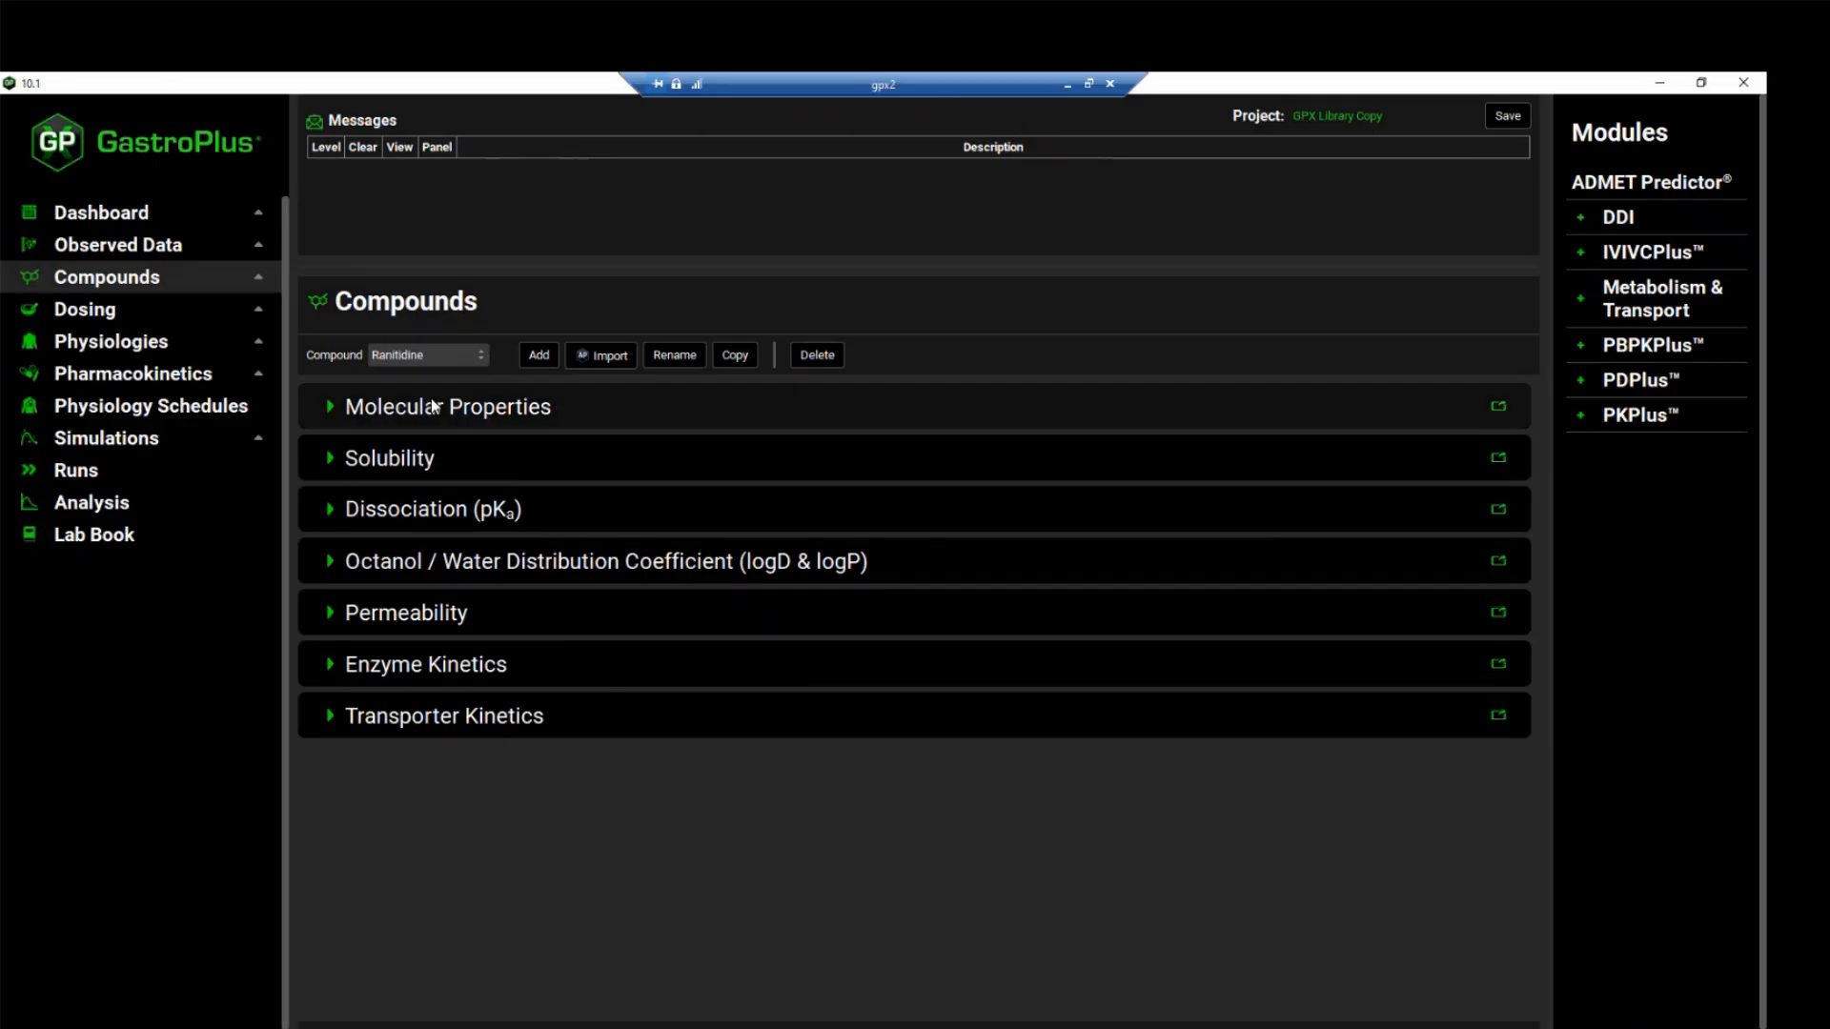
click(327, 460)
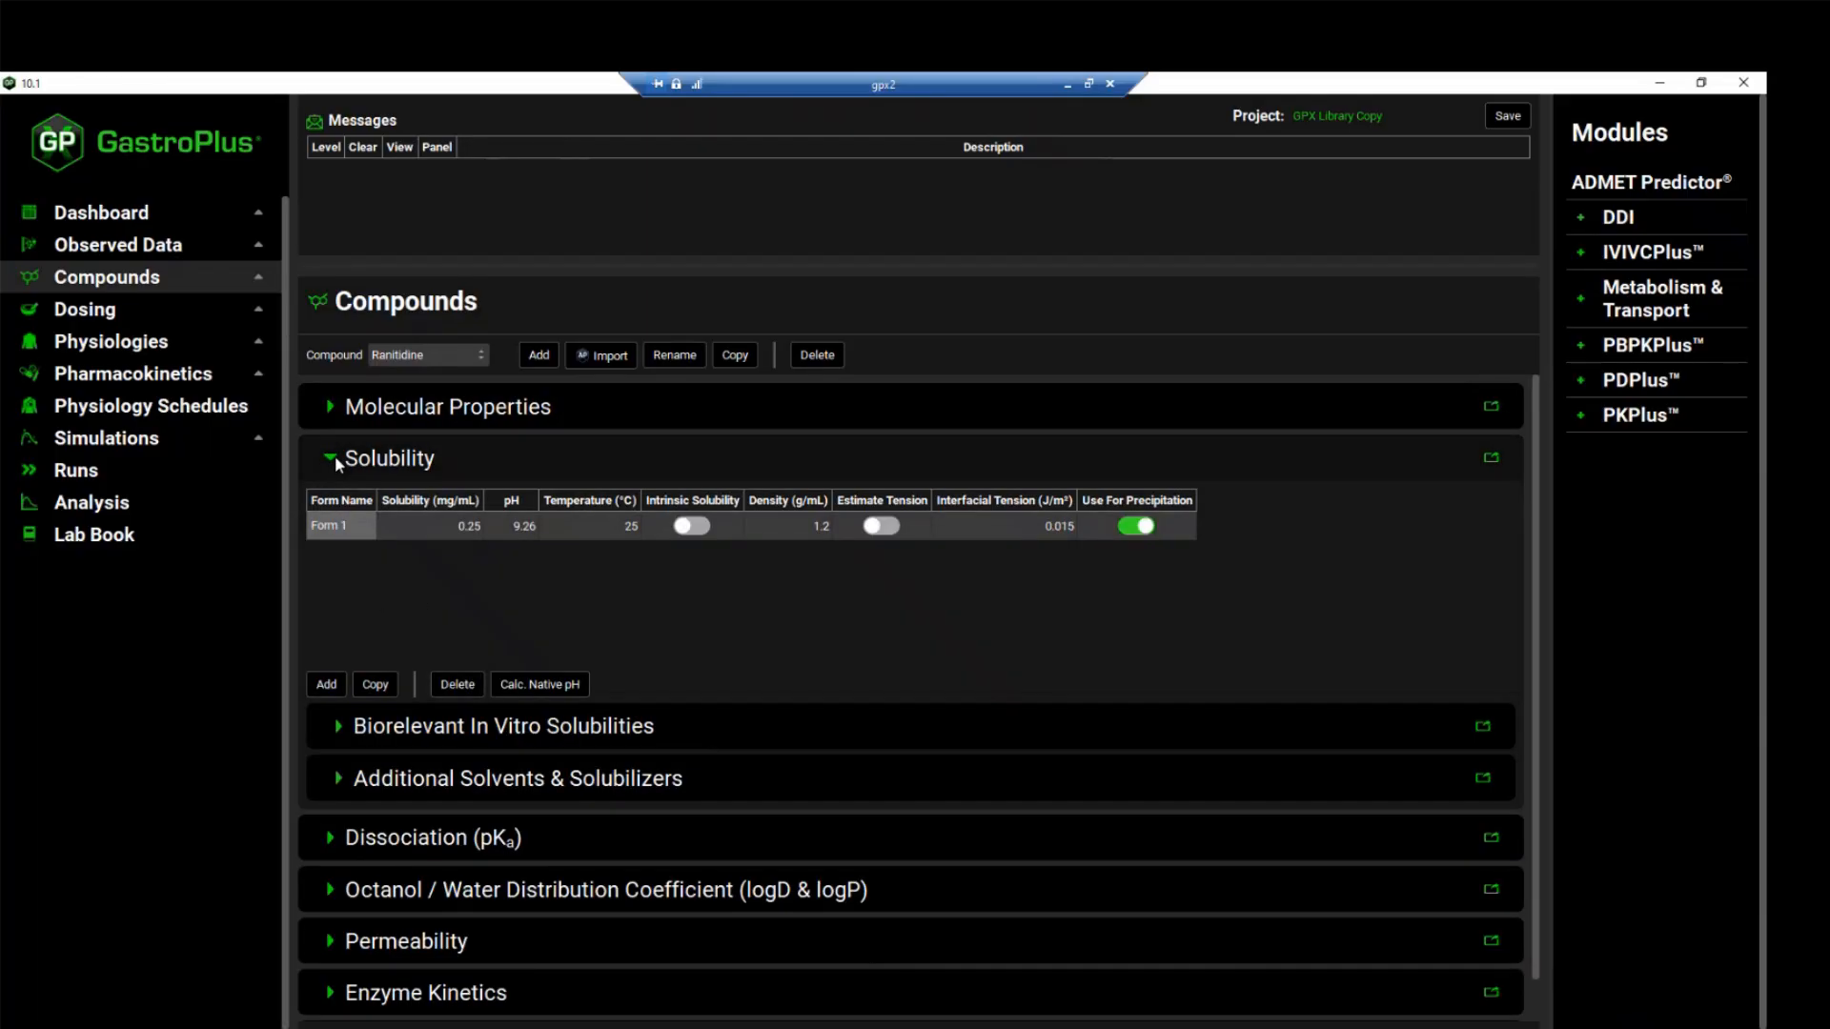
click(334, 458)
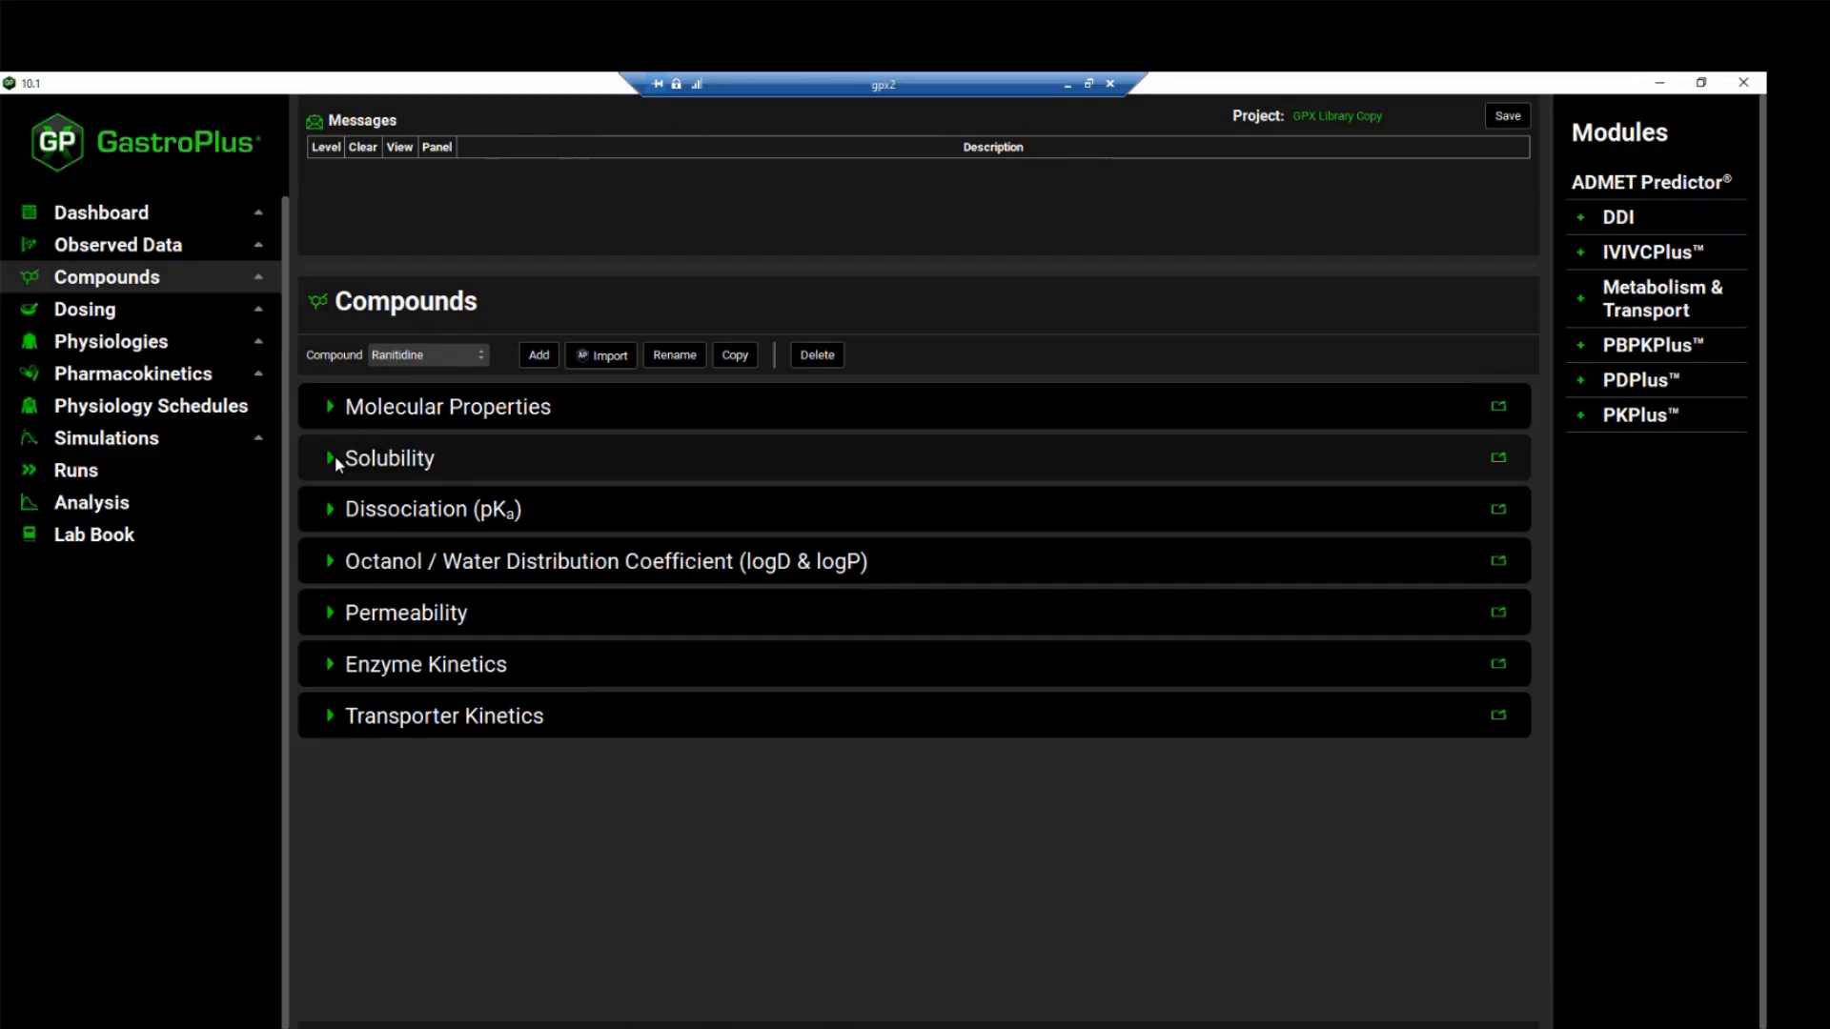
Look through the list of simulations available in the project, keeping the current selection
click(197, 438)
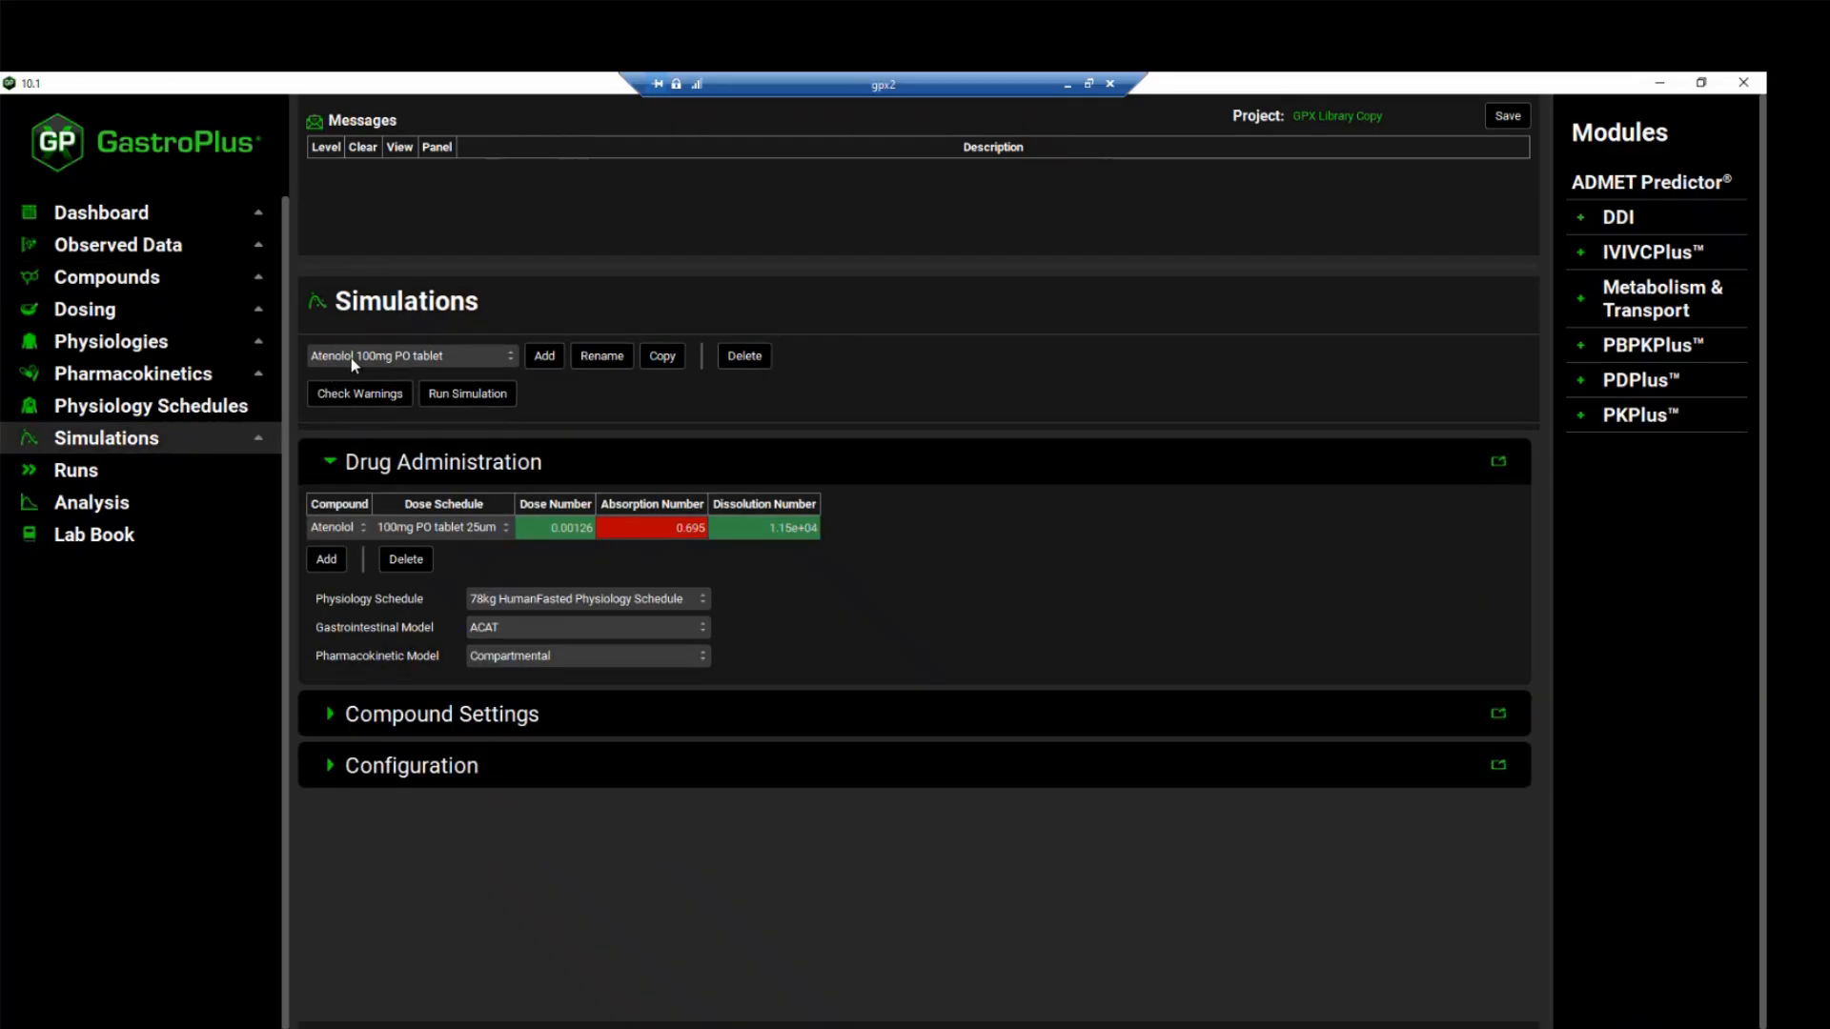
click(503, 354)
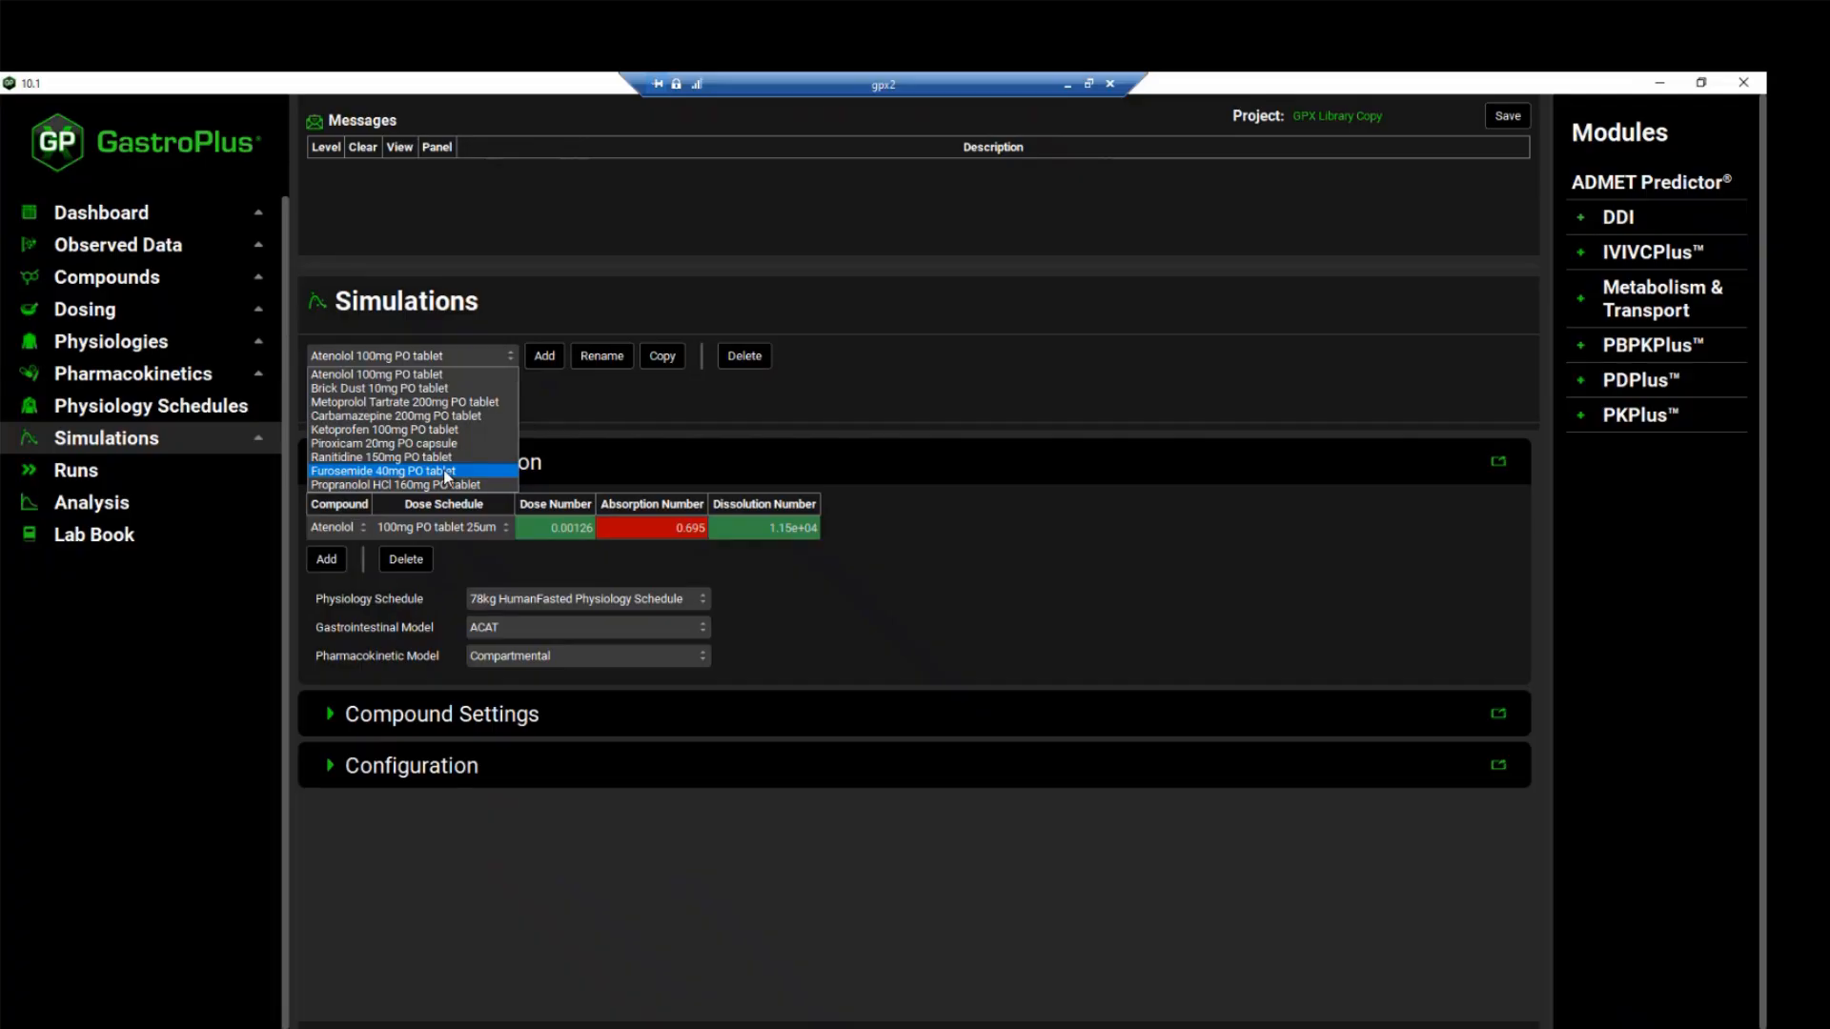
click(629, 425)
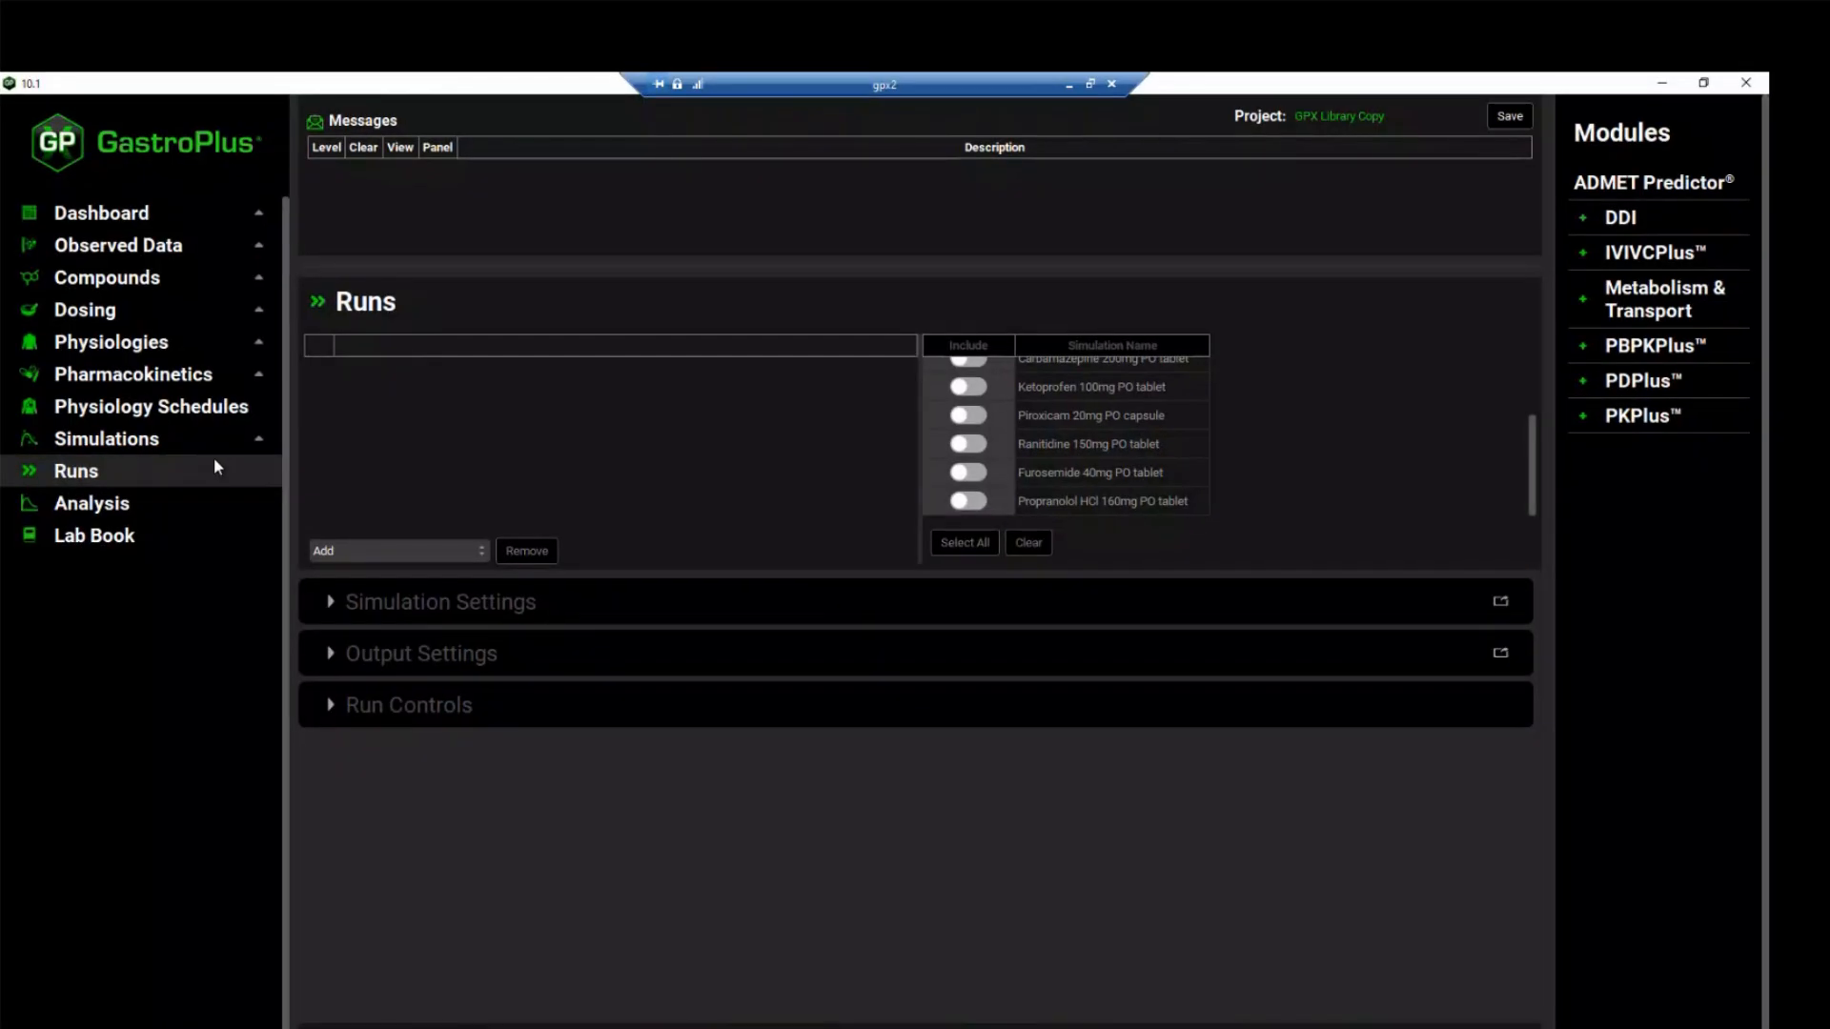
Add a Population Simulations run named "Propranolol Po" and include the Propranolol HCl 160mg PO tablet simulation in it
click(372, 552)
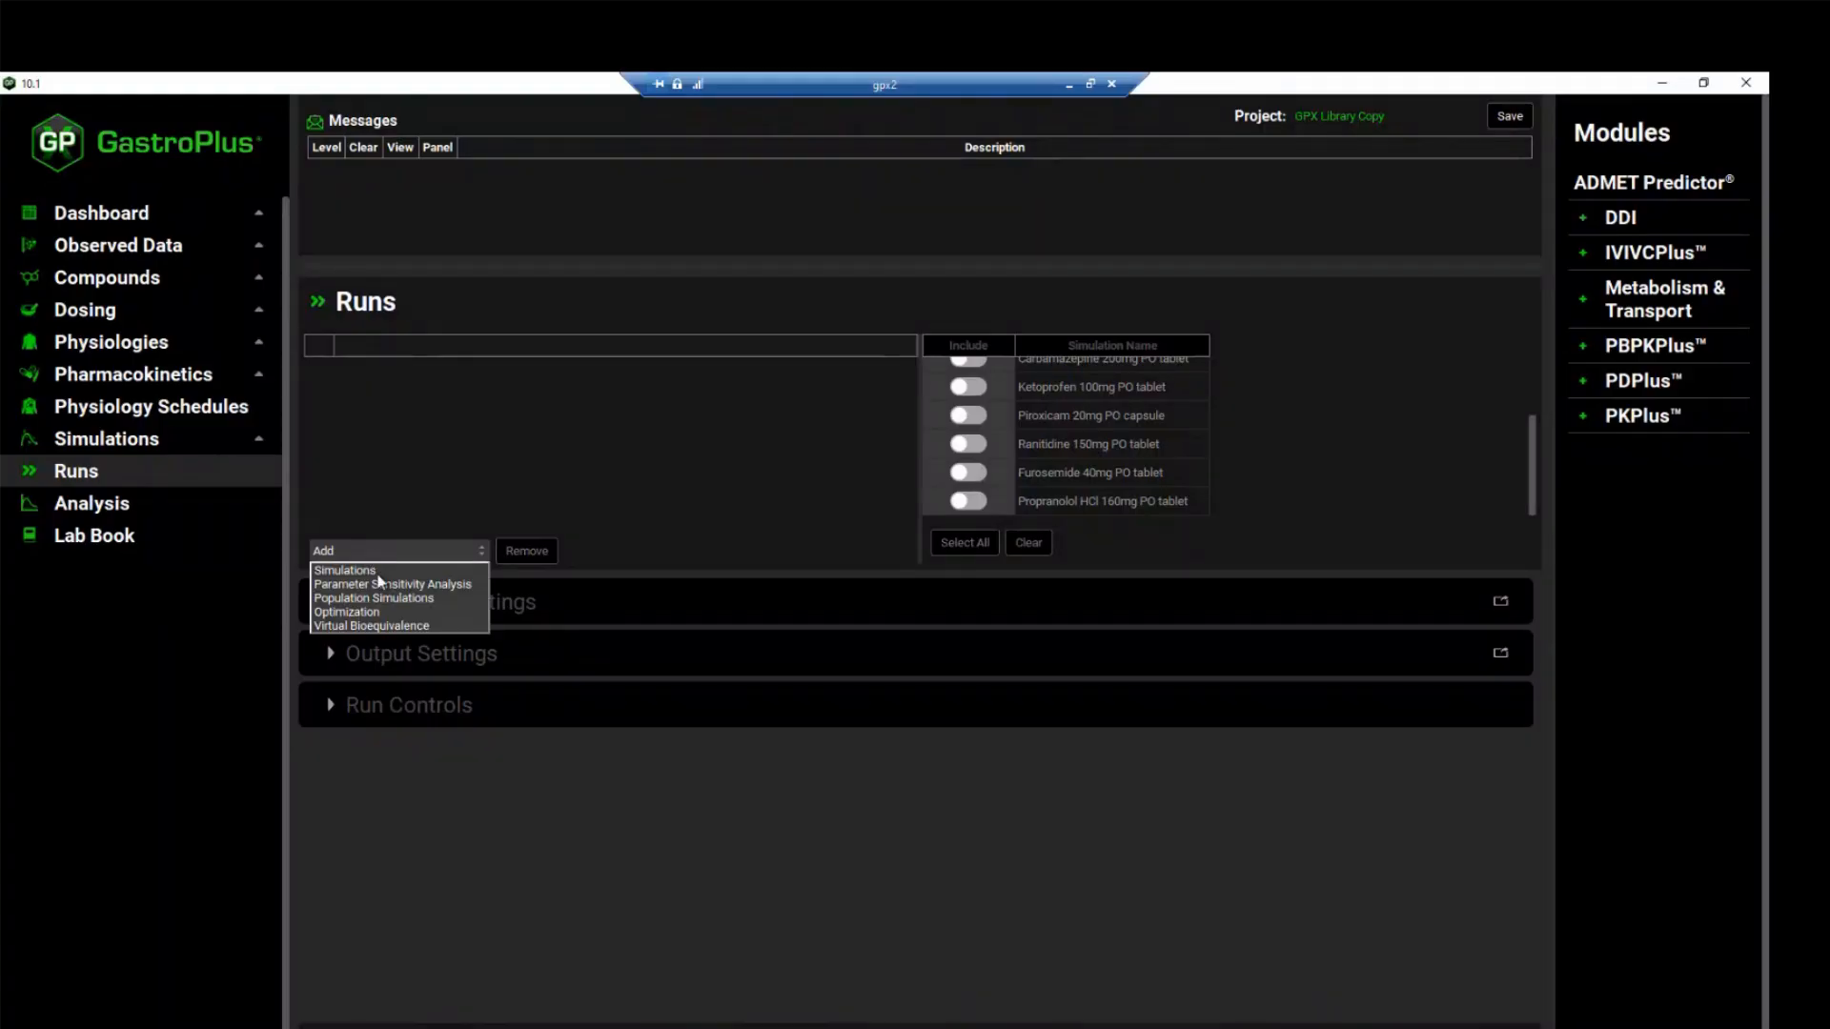
click(391, 600)
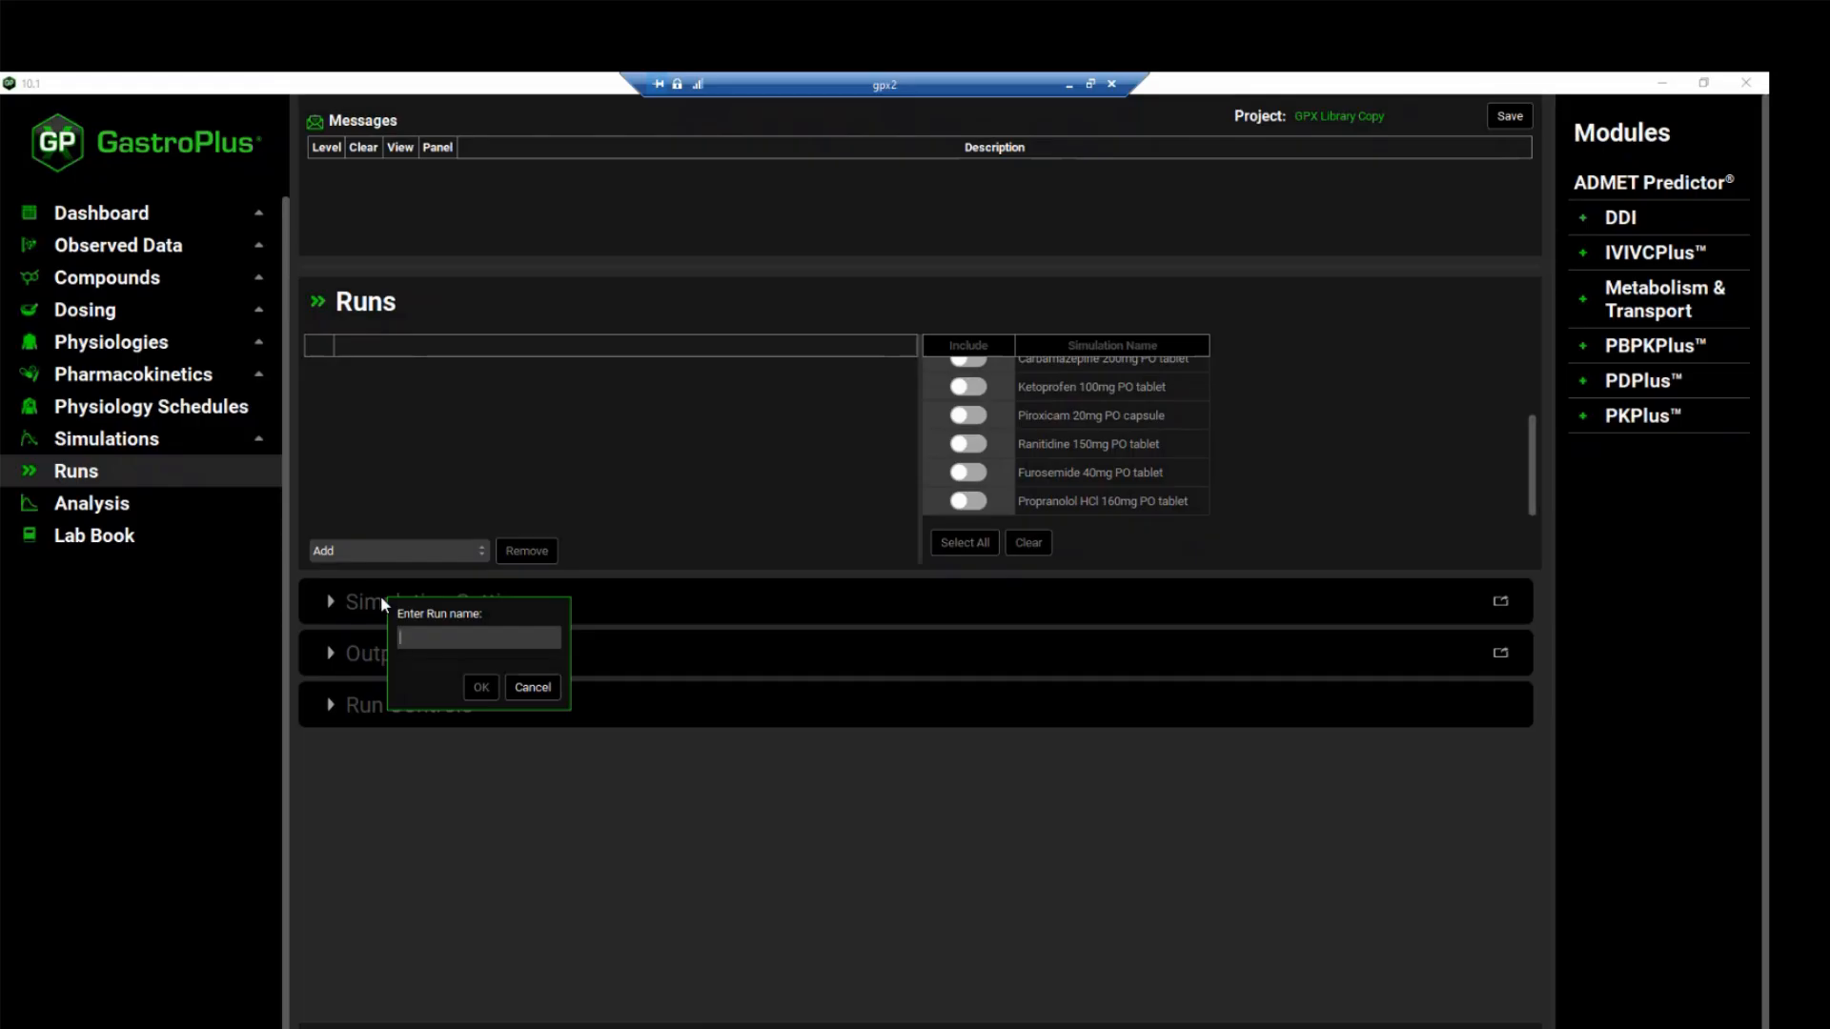
text(Propranolol Pop)
key(Return)
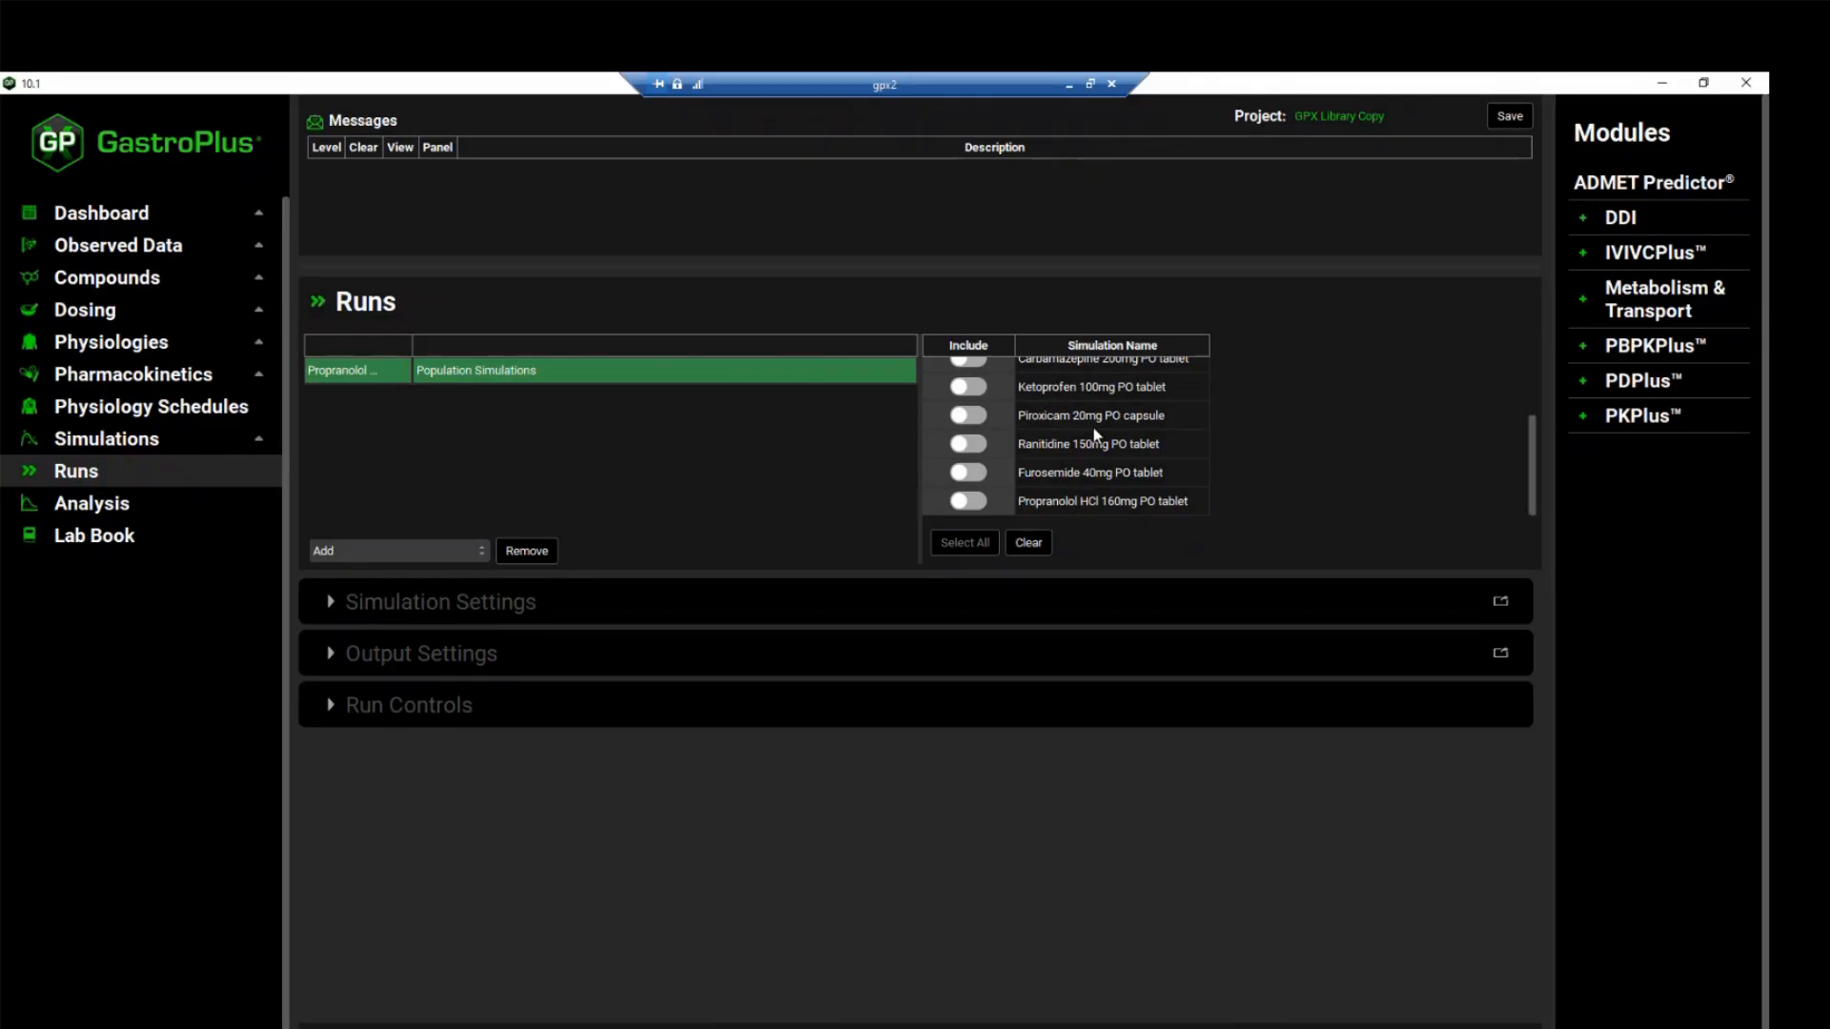
click(969, 501)
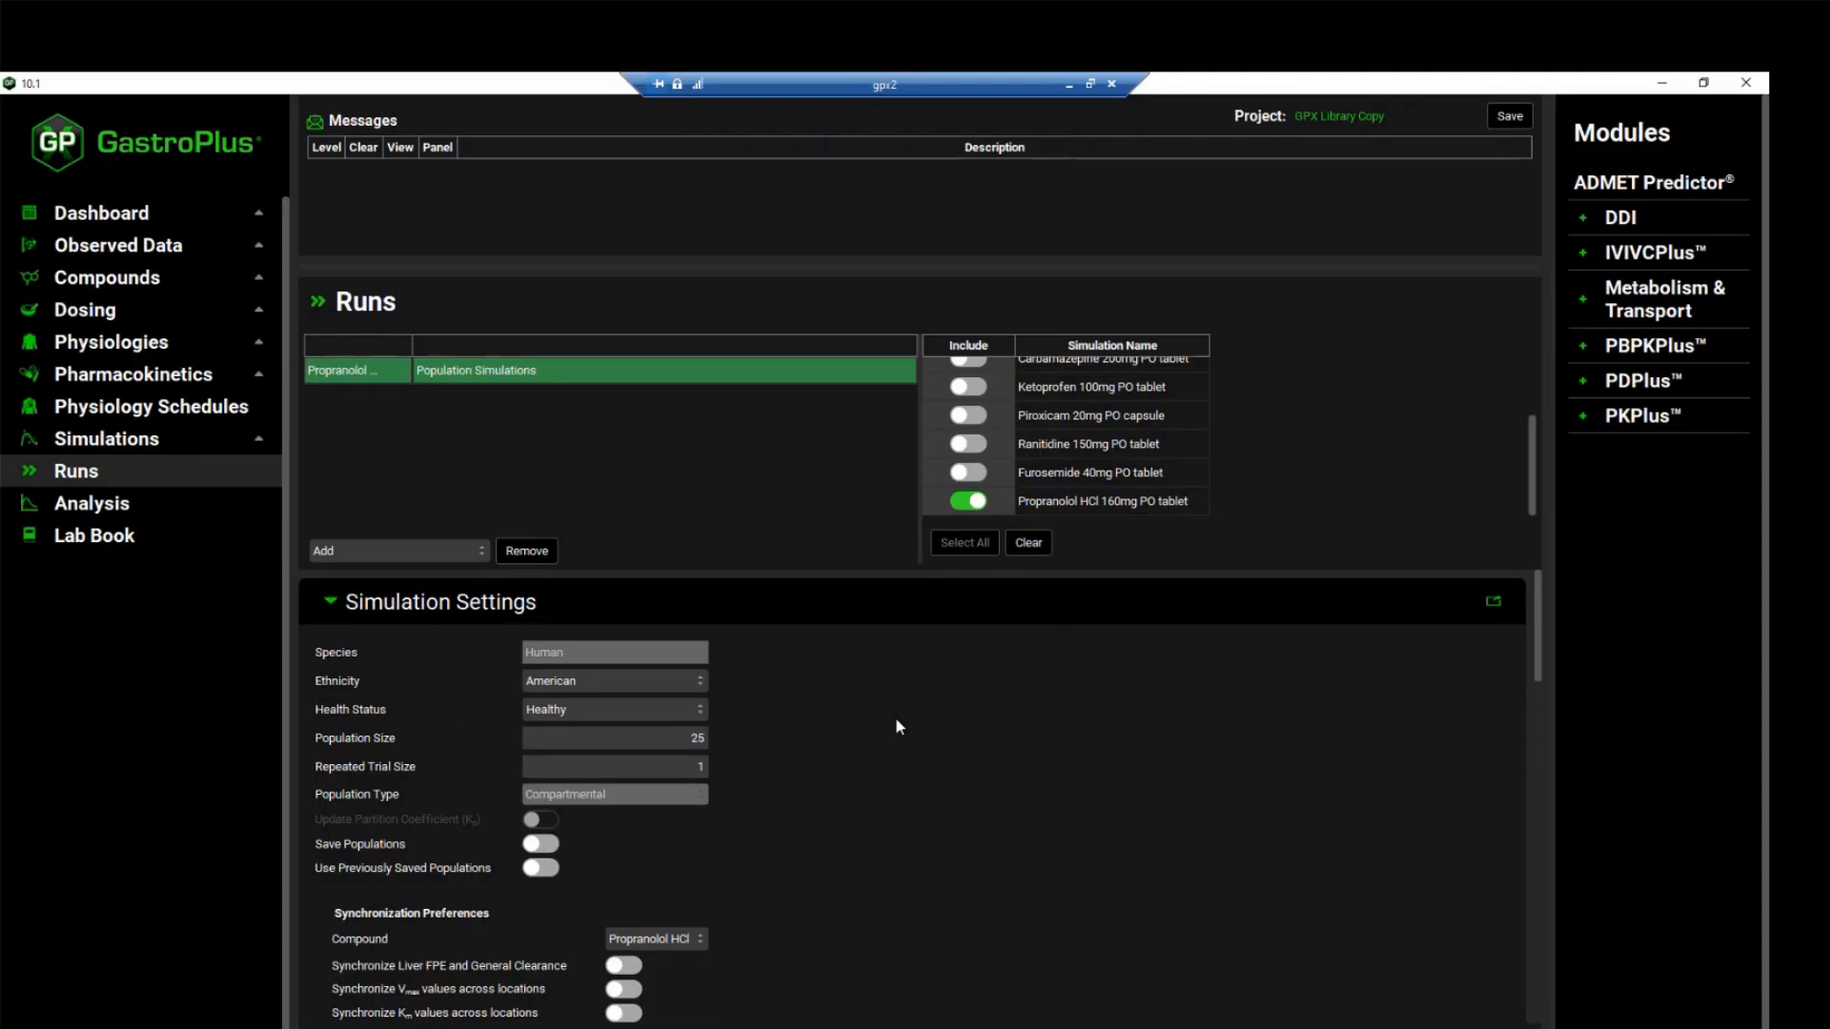
Expand the run's Dose Schedule parameters down to PO tablet 25um, and search the parameter tree for "Perm"
scroll(891, 720, down, 1)
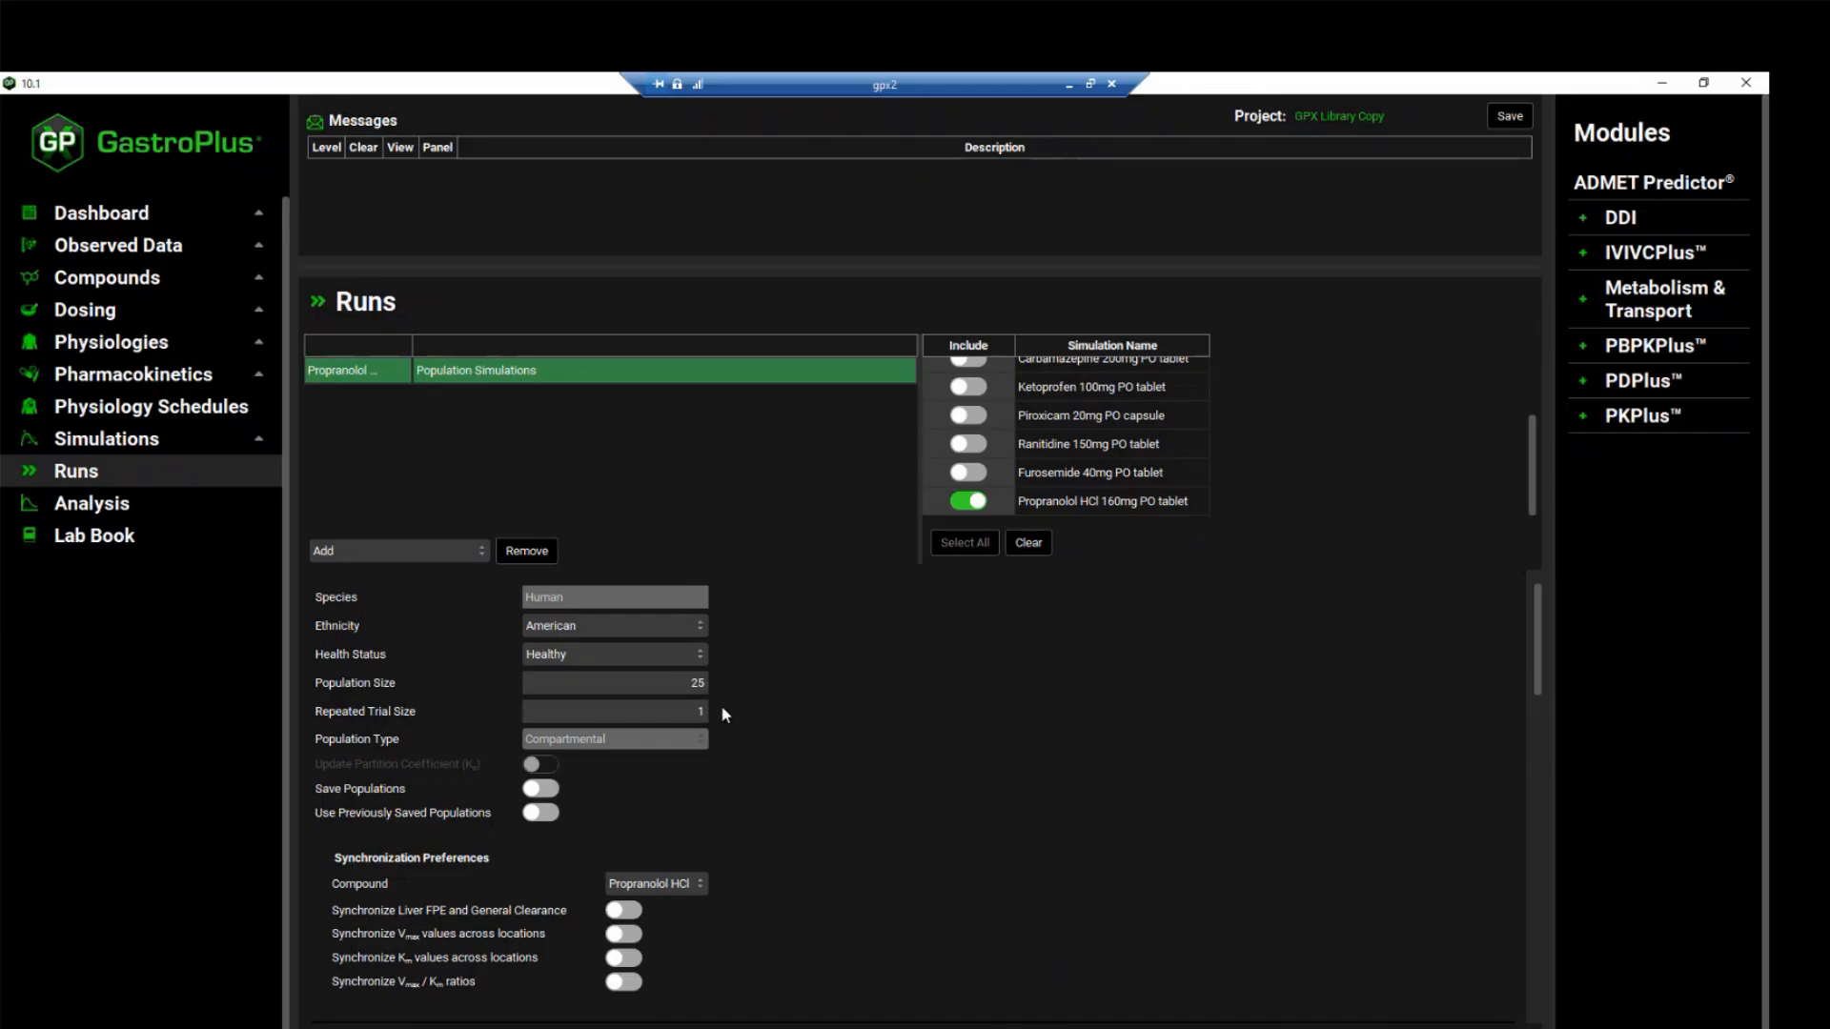
scroll(602, 685, down, 1)
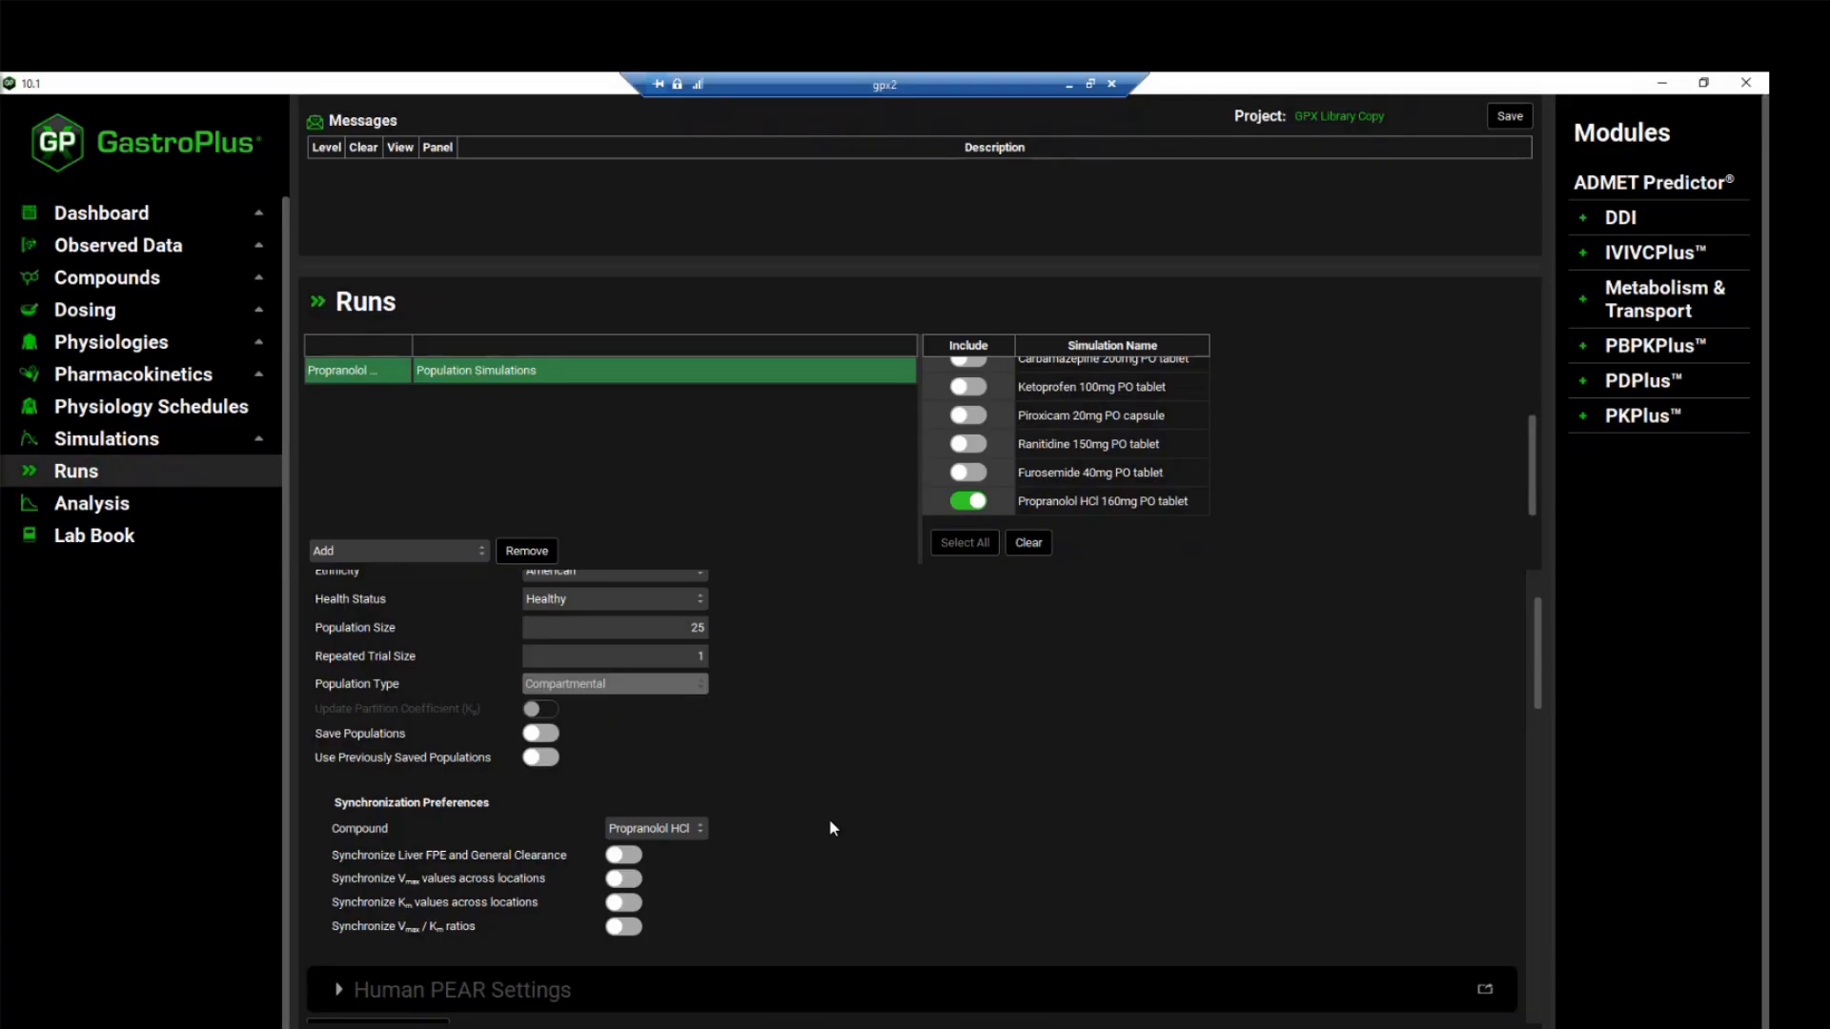
scroll(805, 764, down, 5)
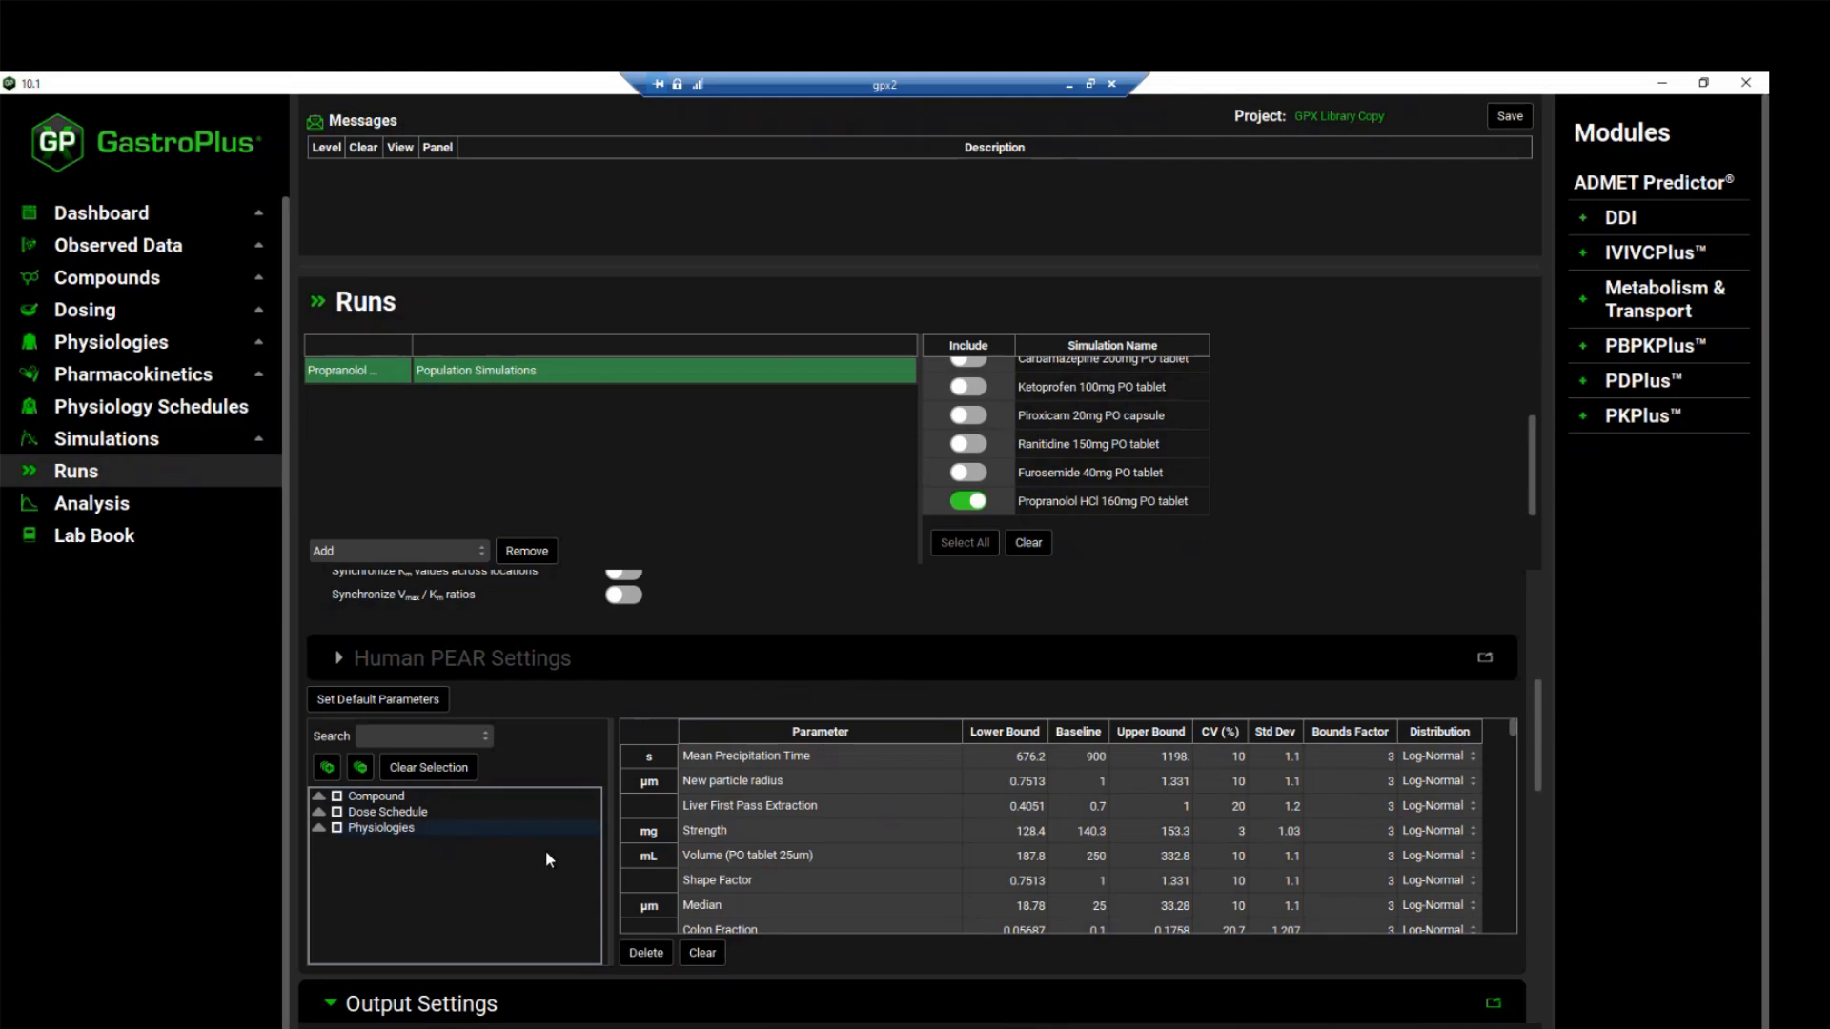
click(320, 812)
click(336, 827)
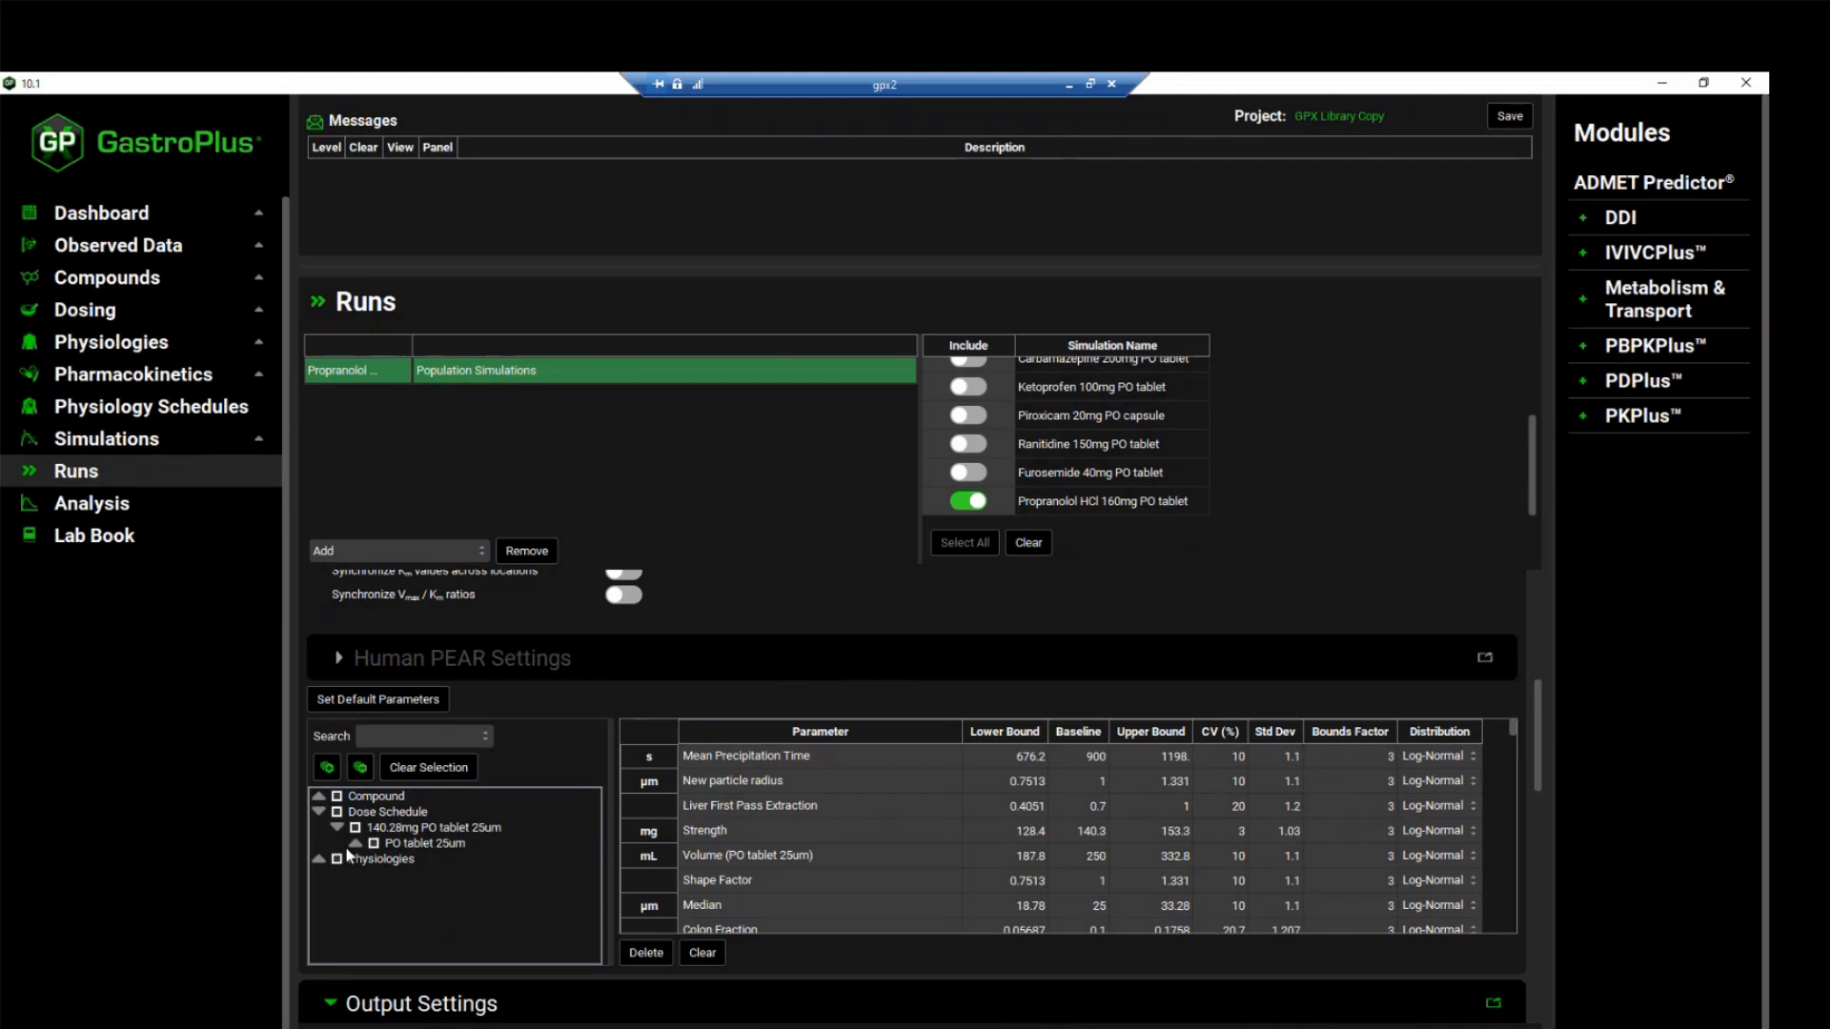
click(356, 843)
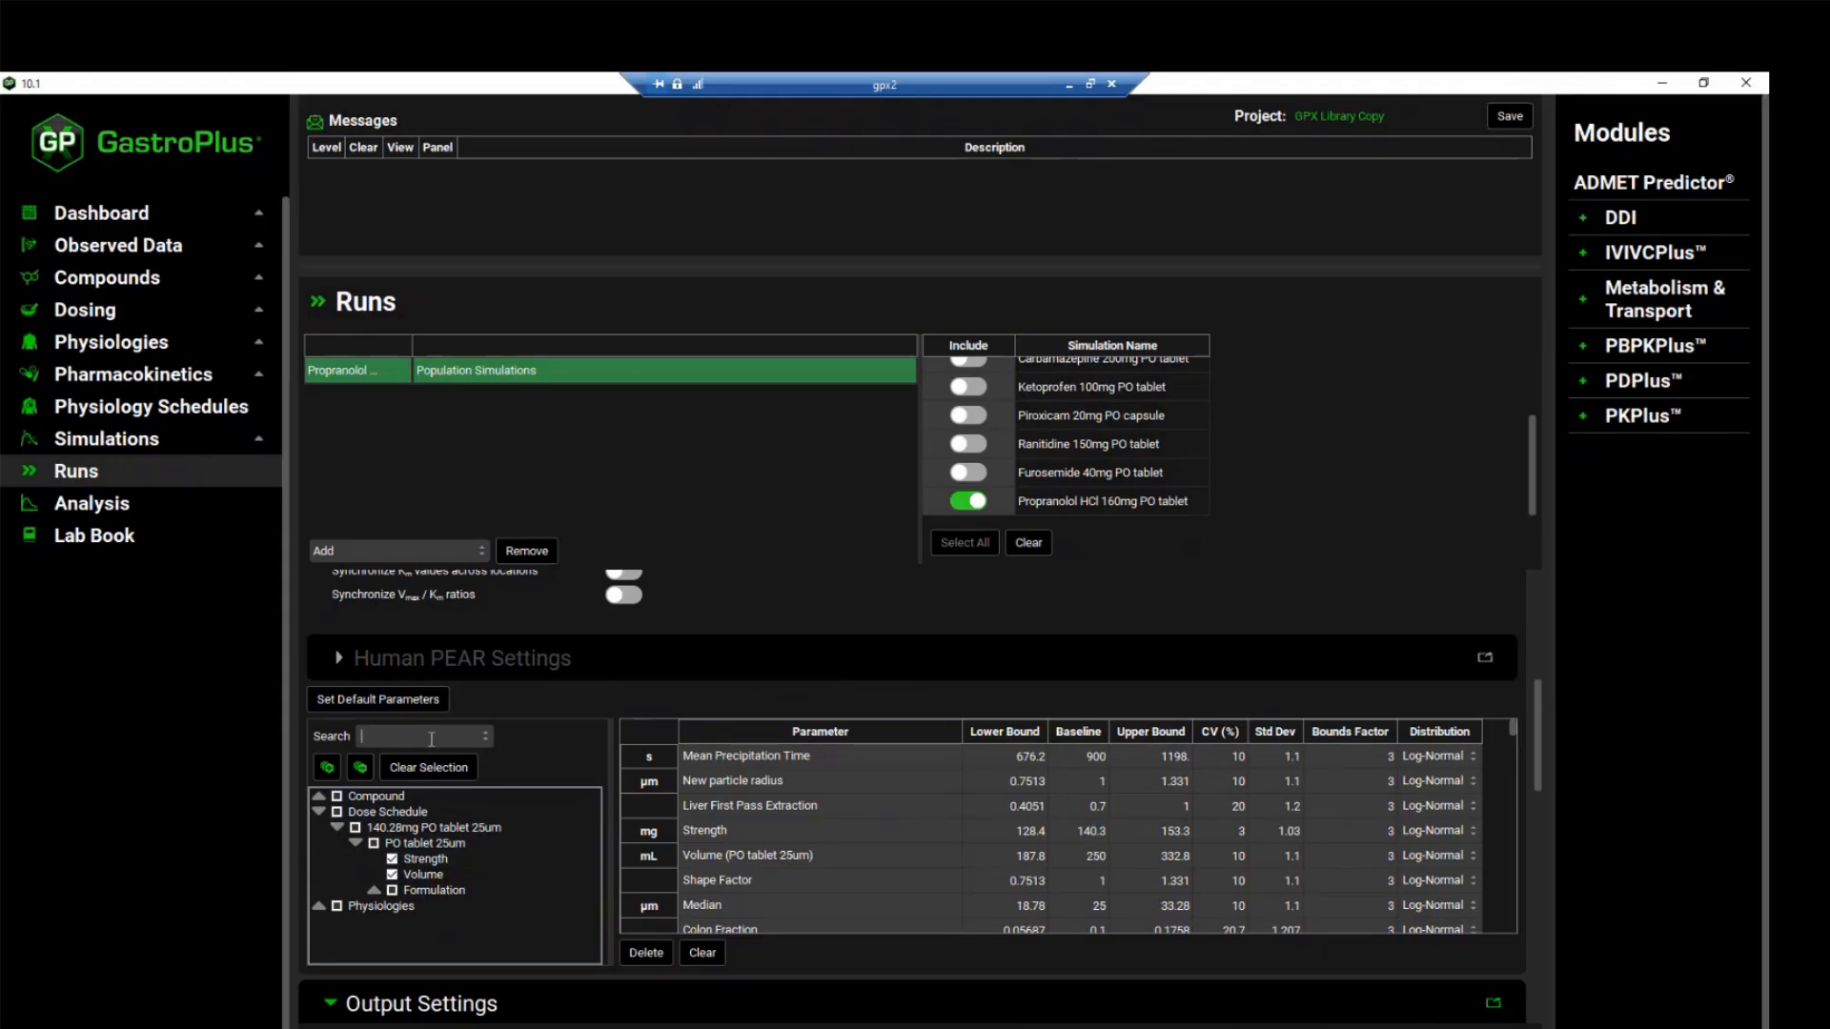
text(Perm)
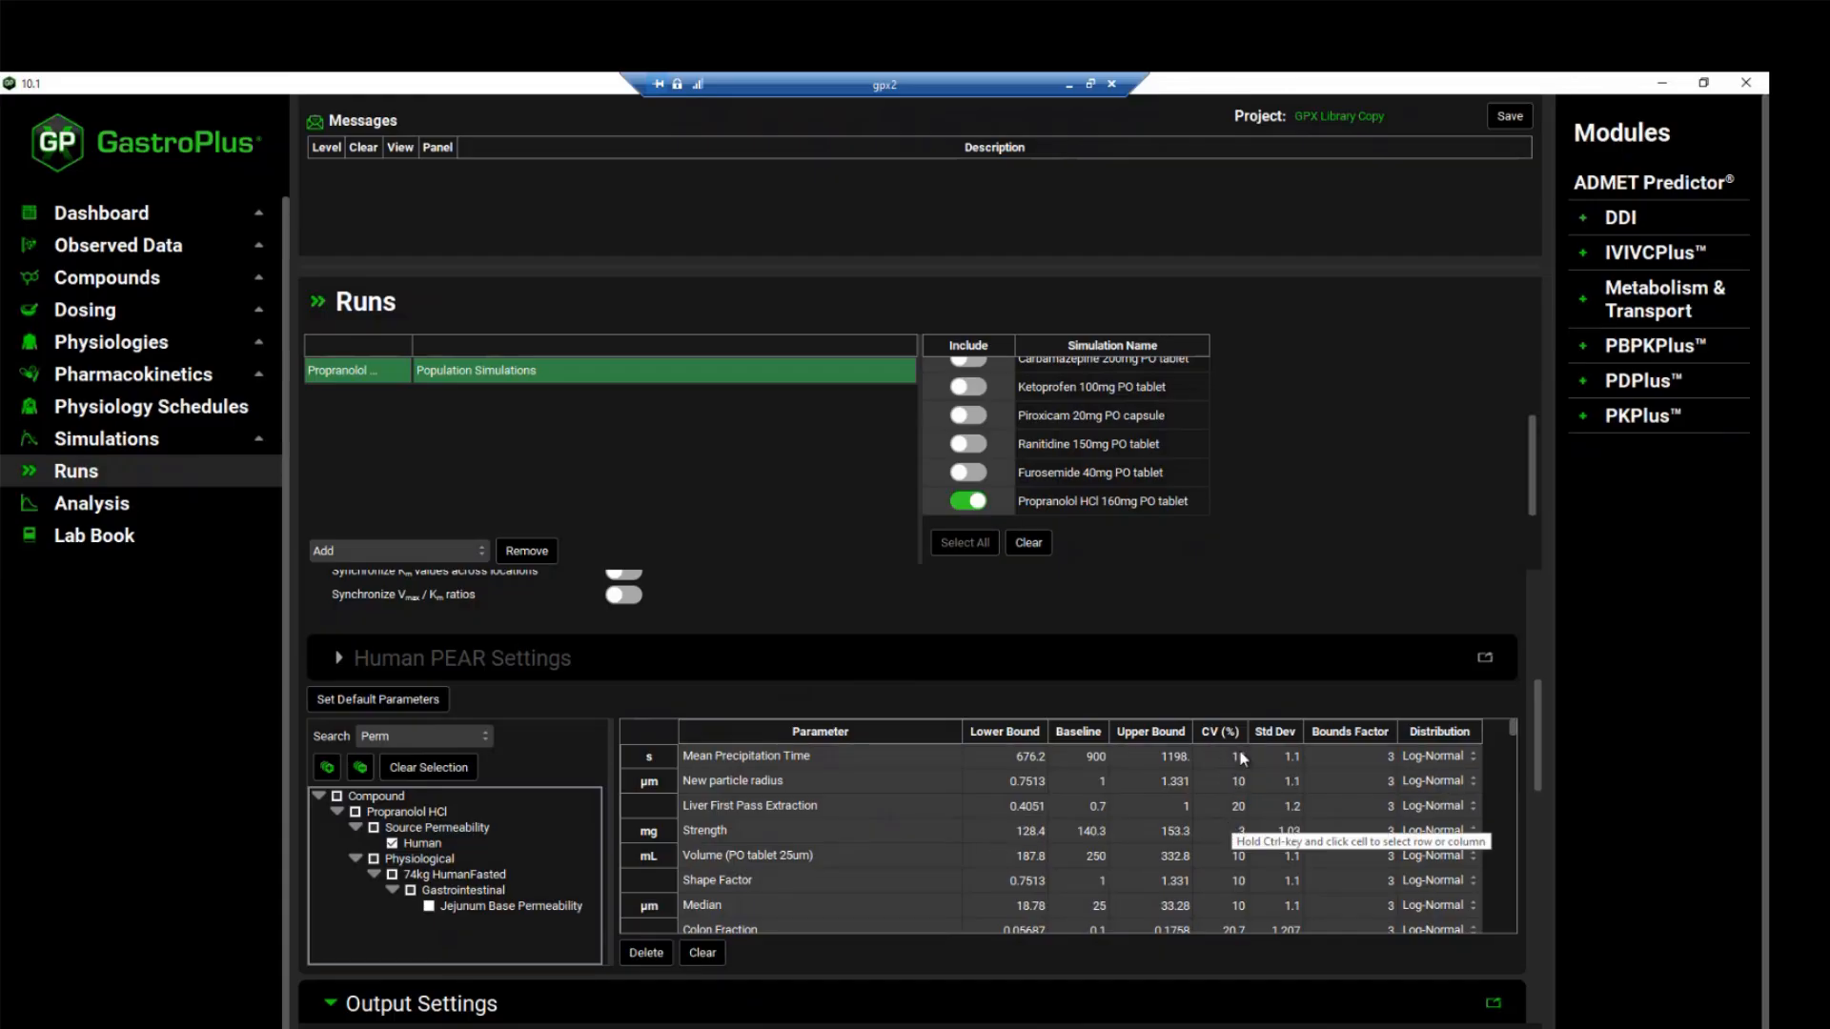
Inspect the CV (%) cells of the first two parameters and the distribution options and Std Dev of Mean Precipitation Time
click(1238, 781)
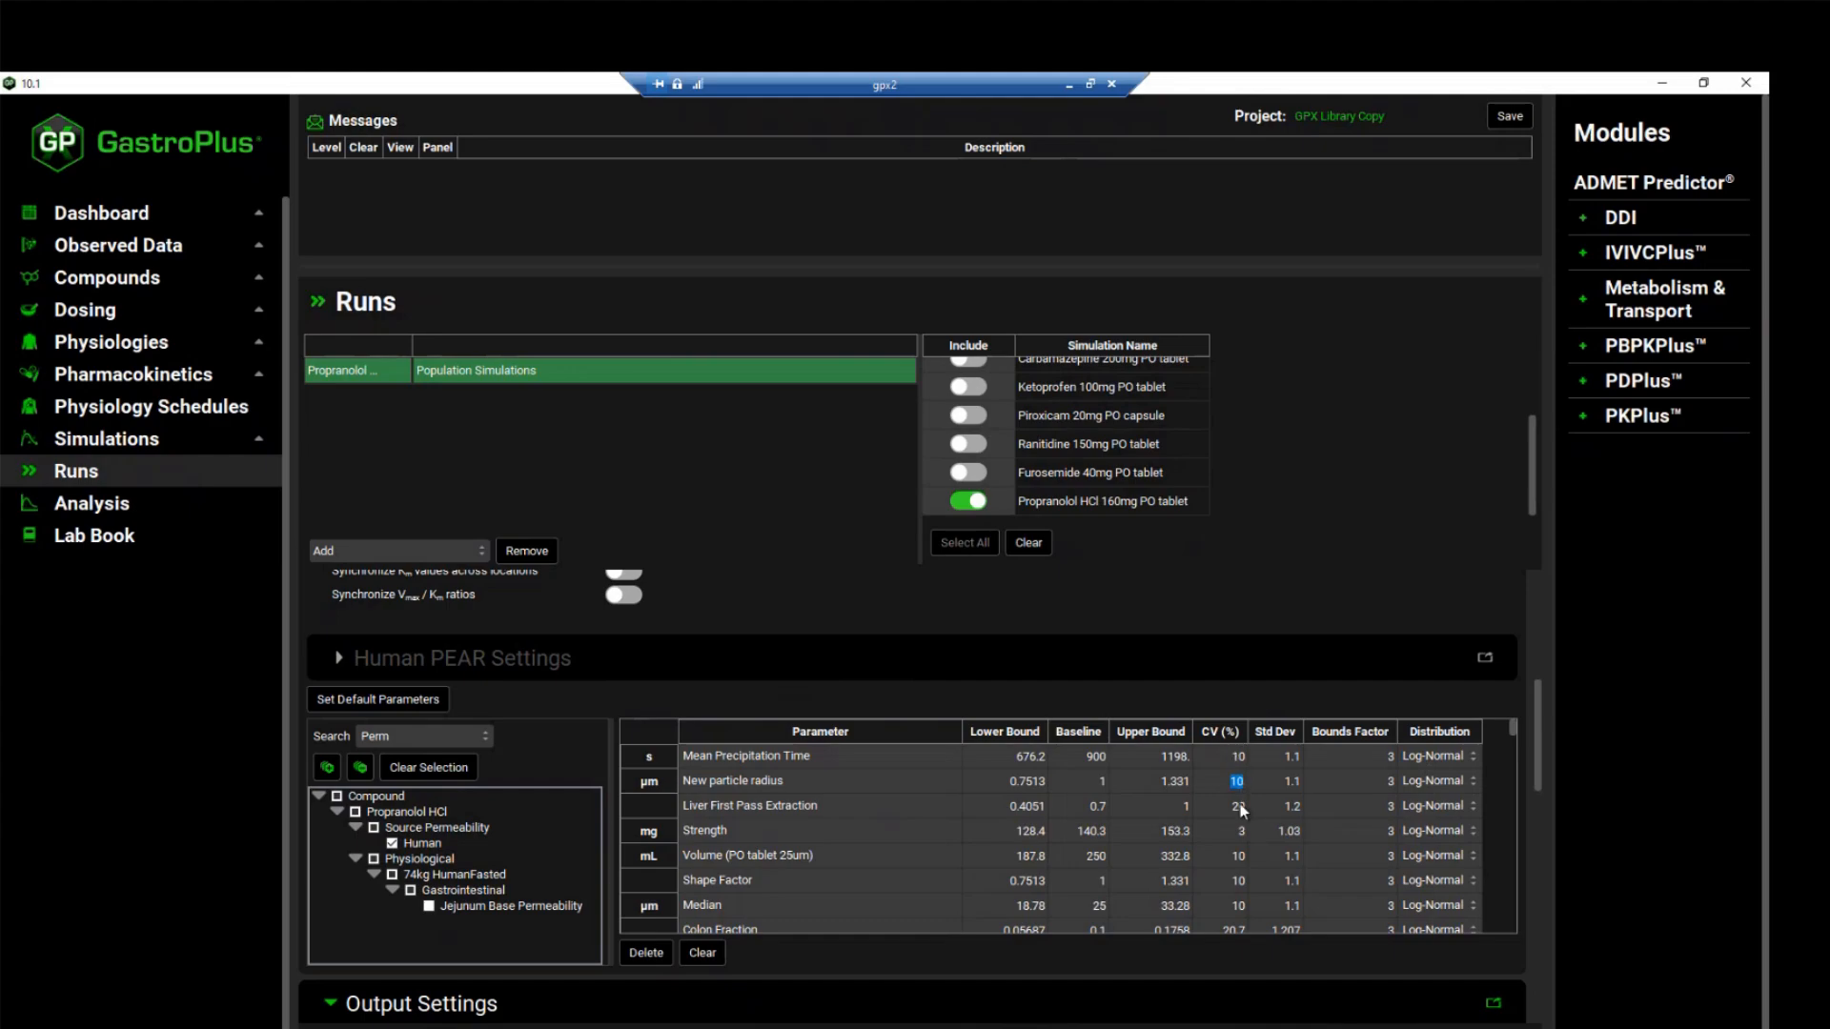
click(1238, 757)
click(1473, 762)
click(1472, 768)
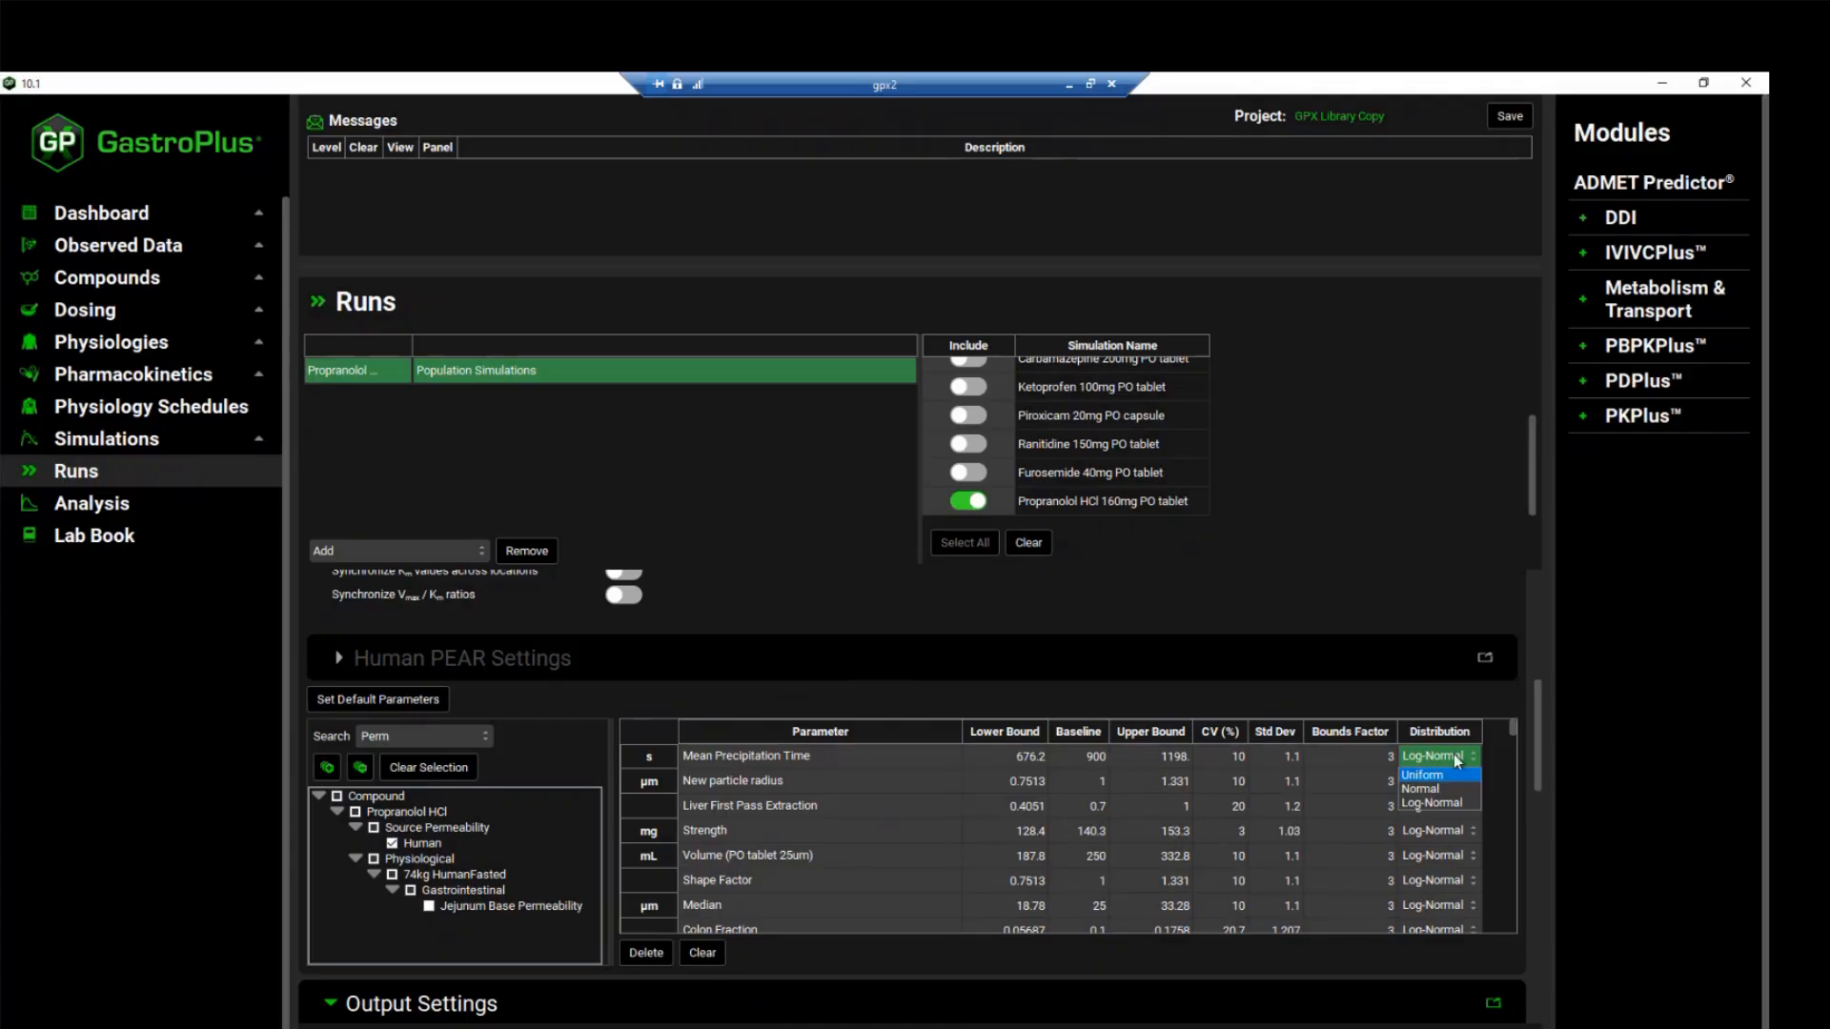
double_click(1288, 757)
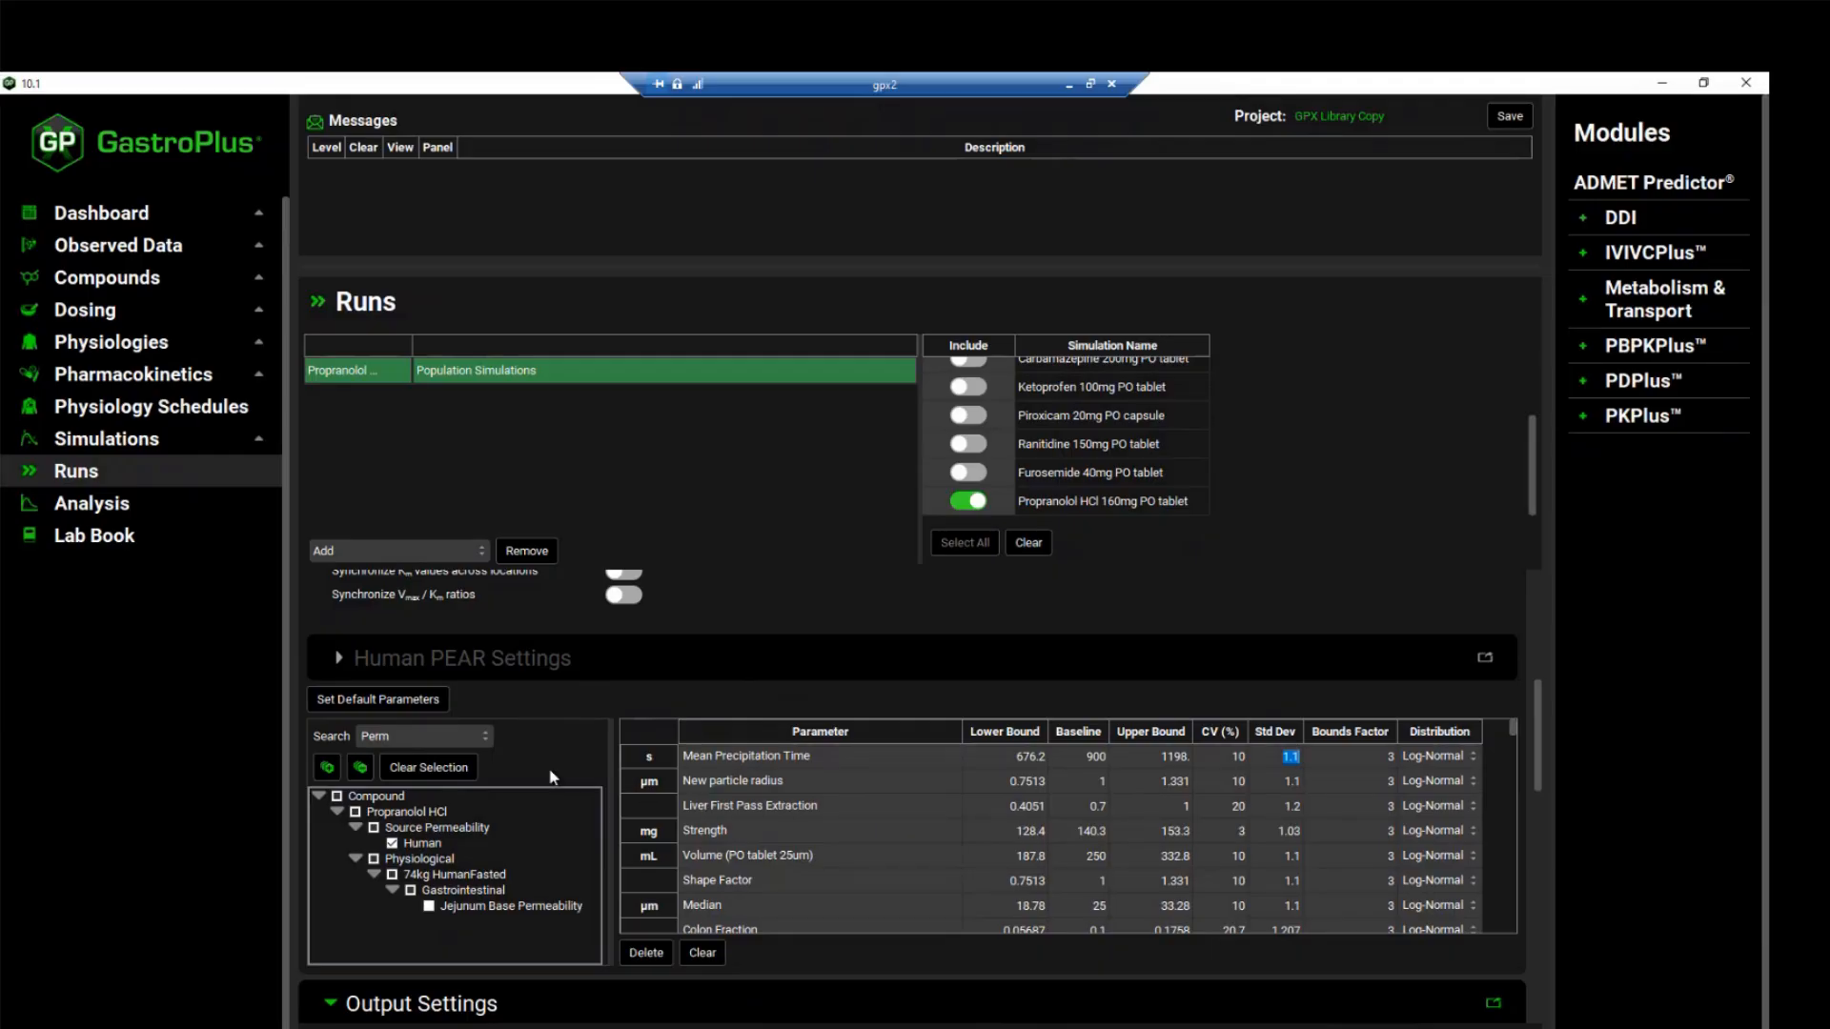
Review the population settings and parameter table, and start the Propranolol population simulation run
scroll(551, 777, up, 3)
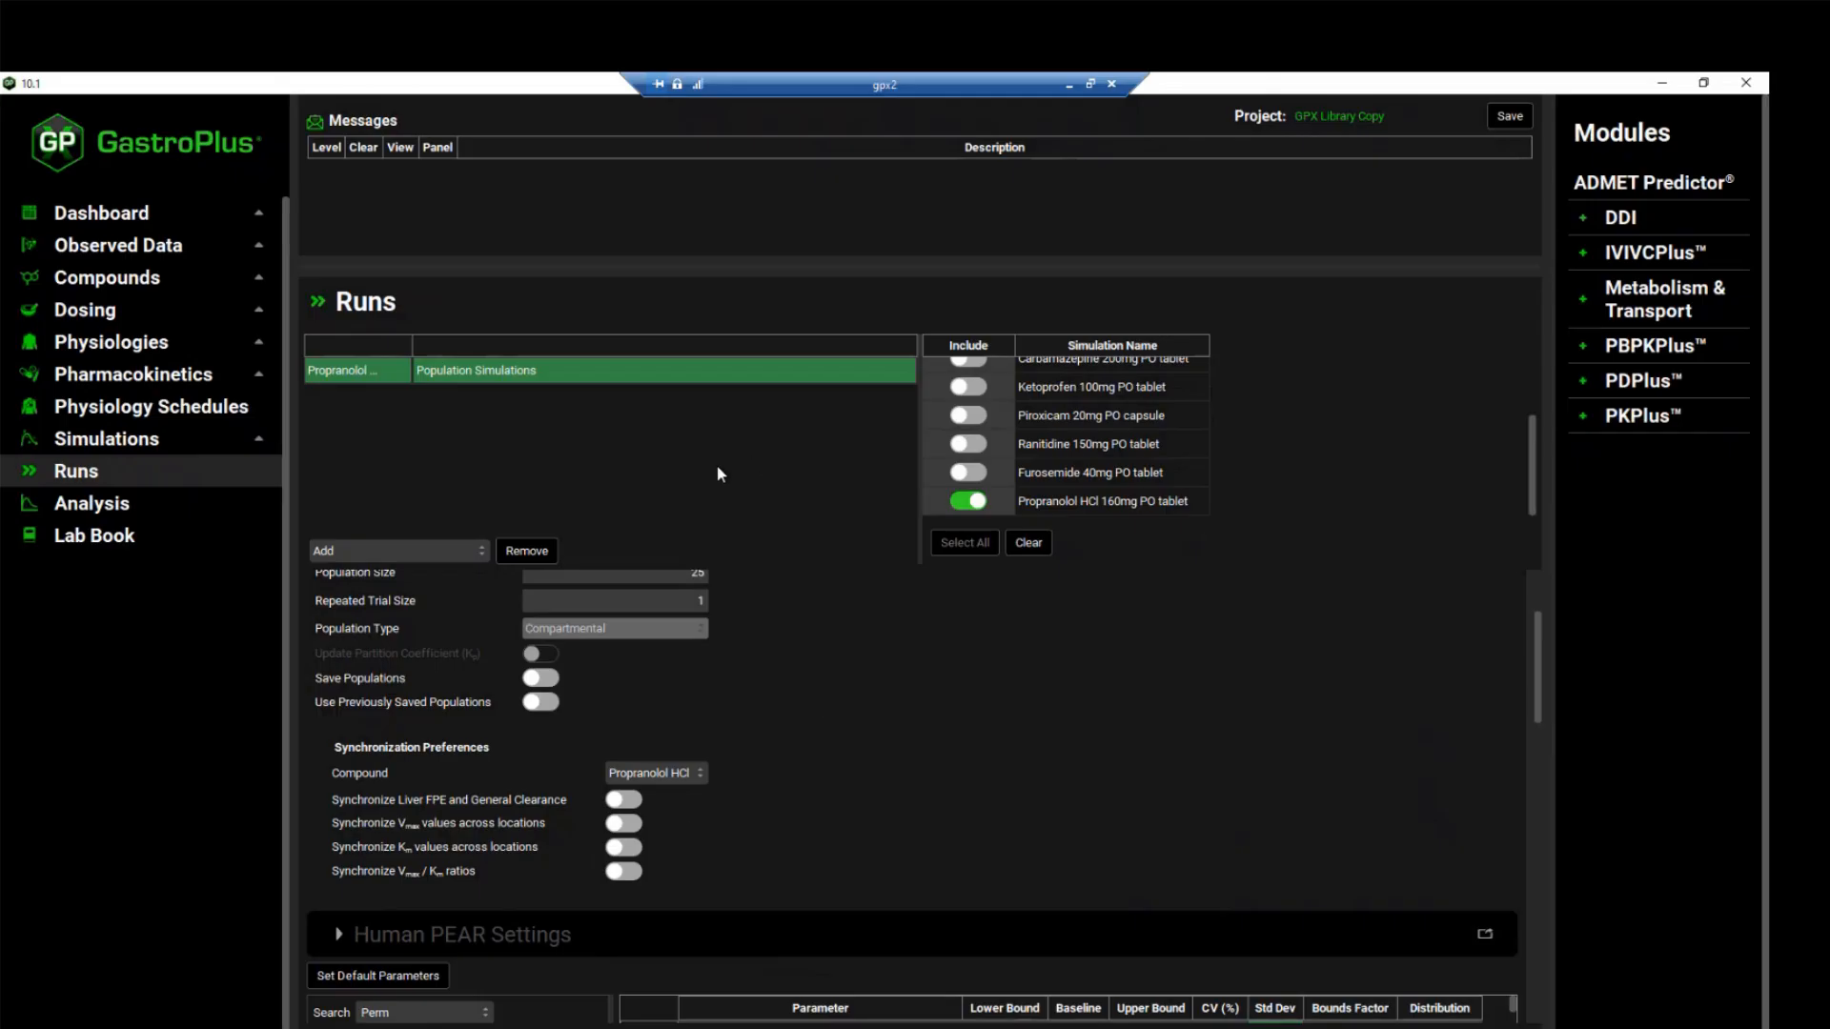
scroll(689, 833, down, 1)
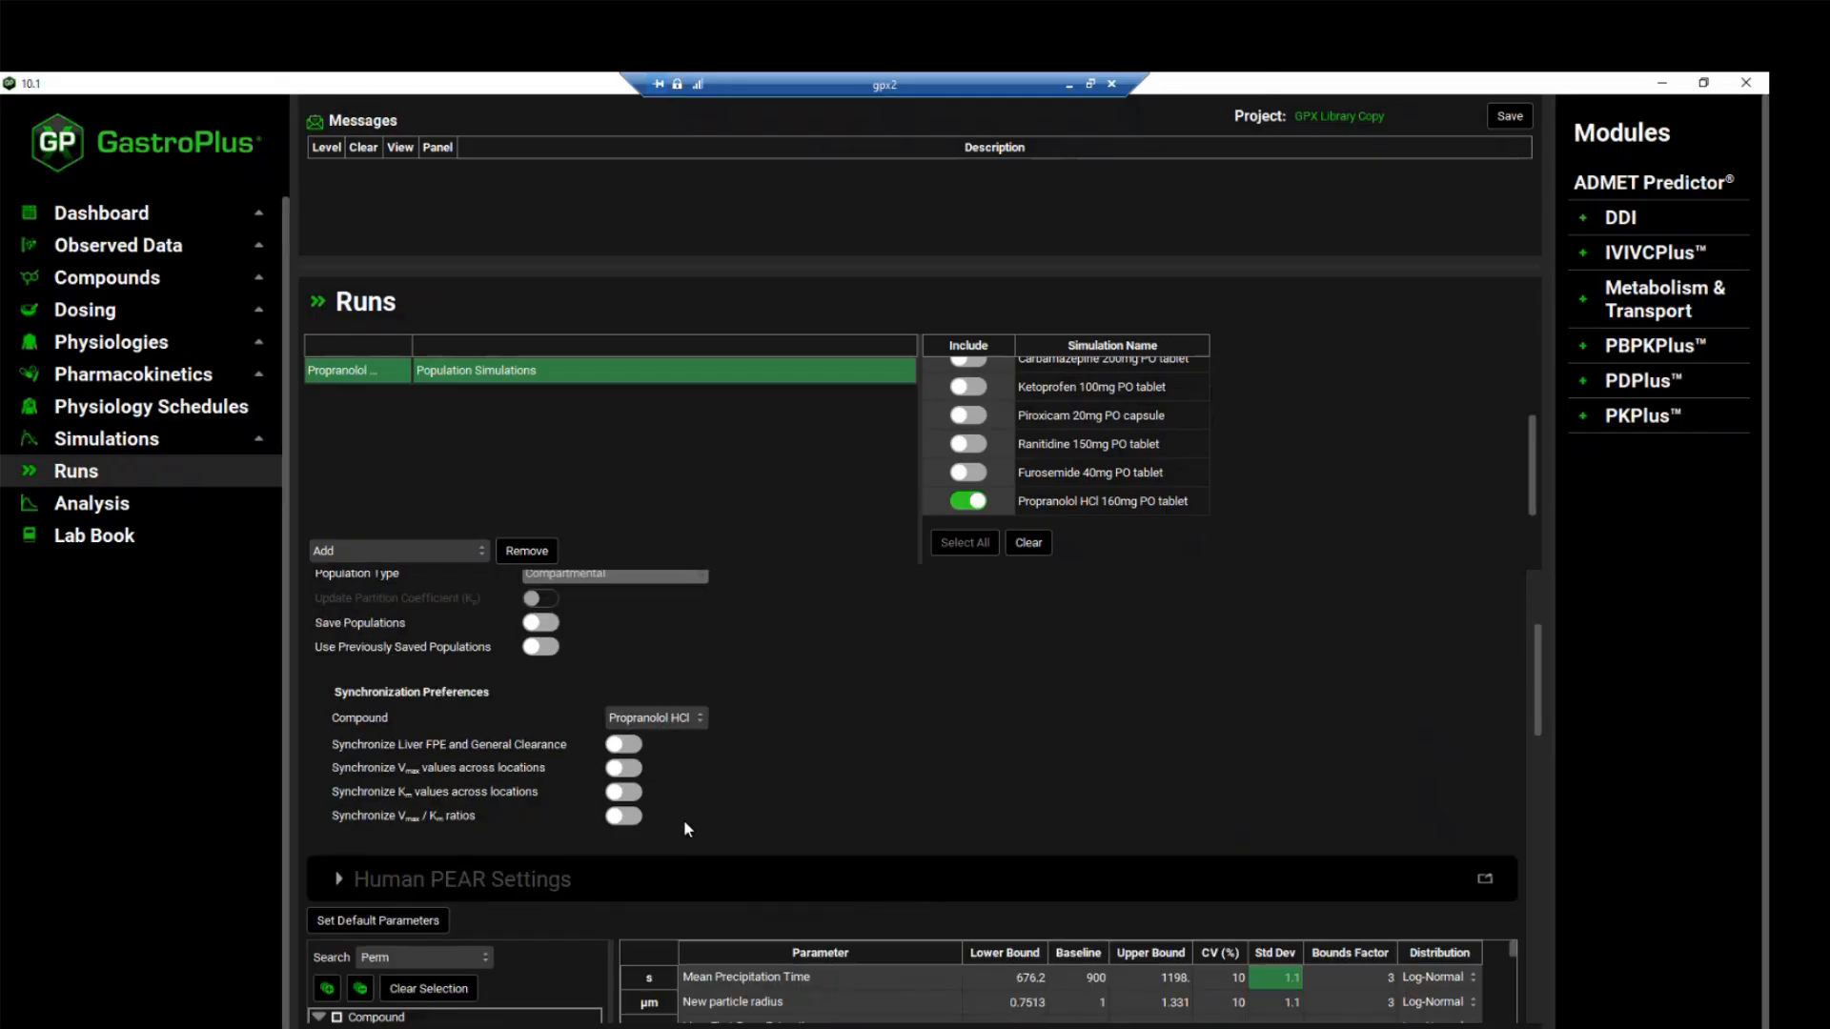
scroll(683, 820, down, 4)
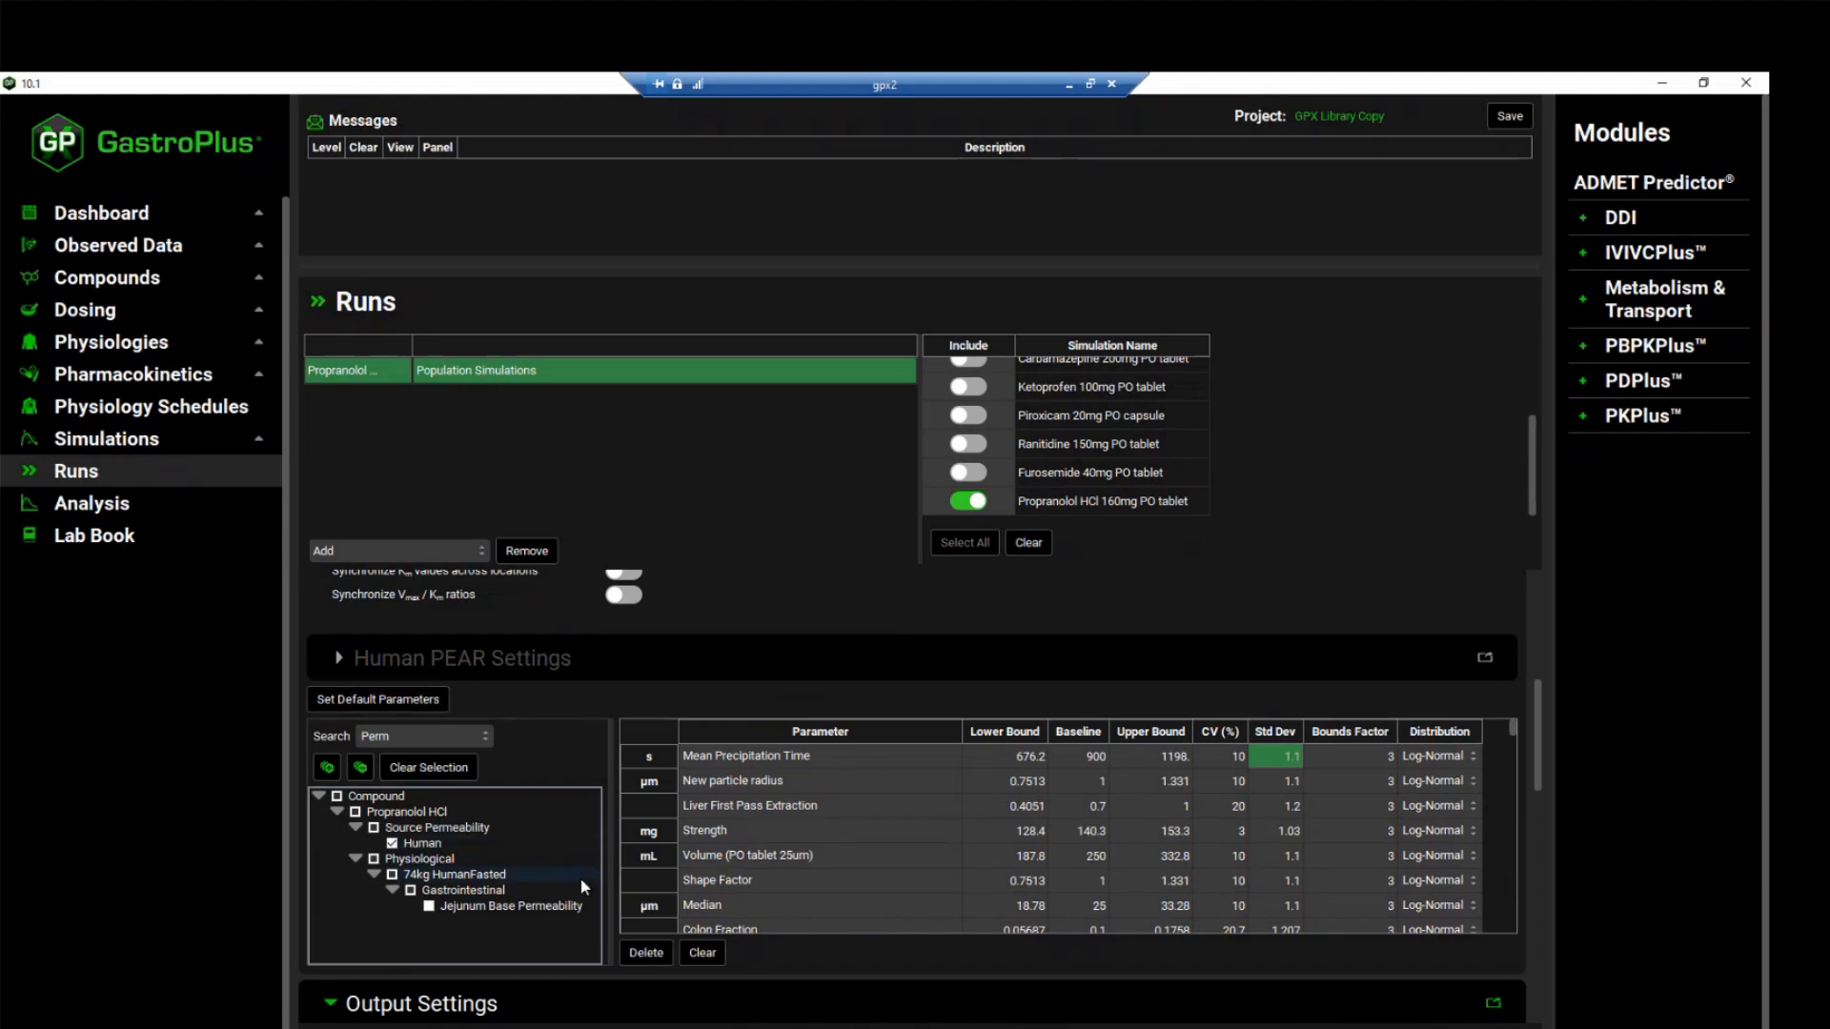
scroll(584, 858, down, 2)
scroll(545, 873, down, 5)
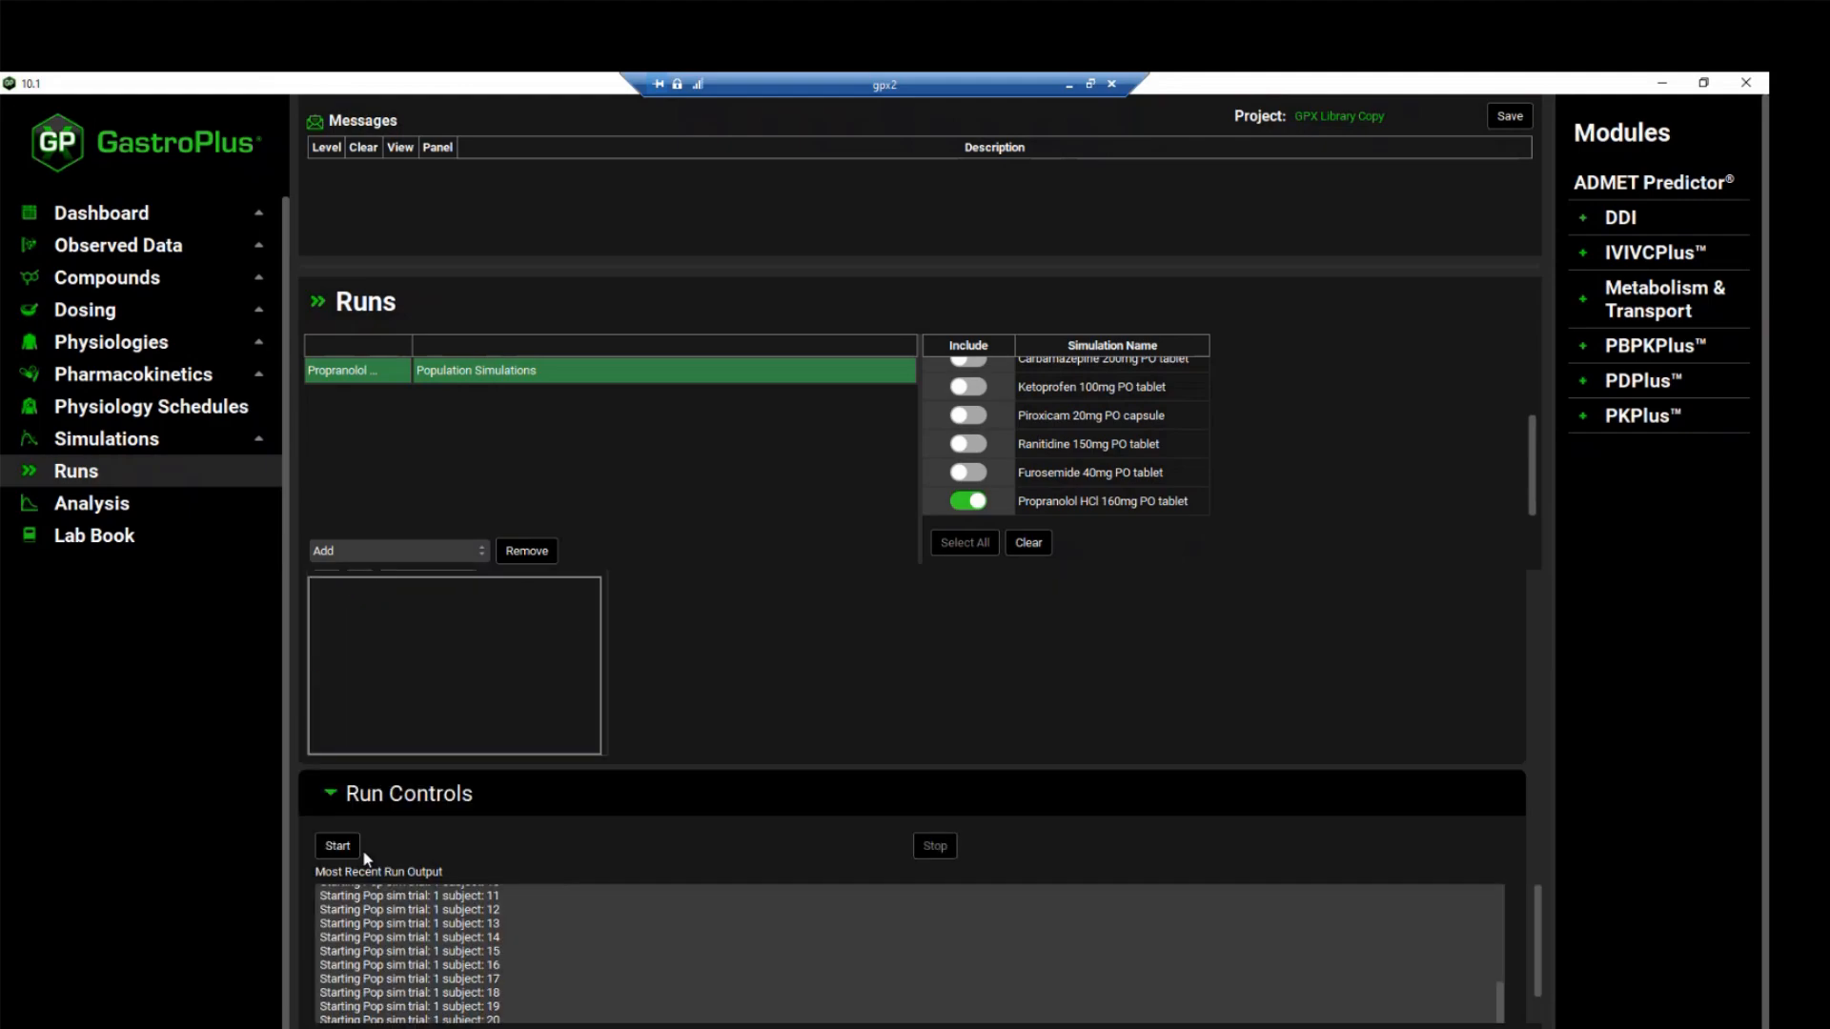
click(344, 847)
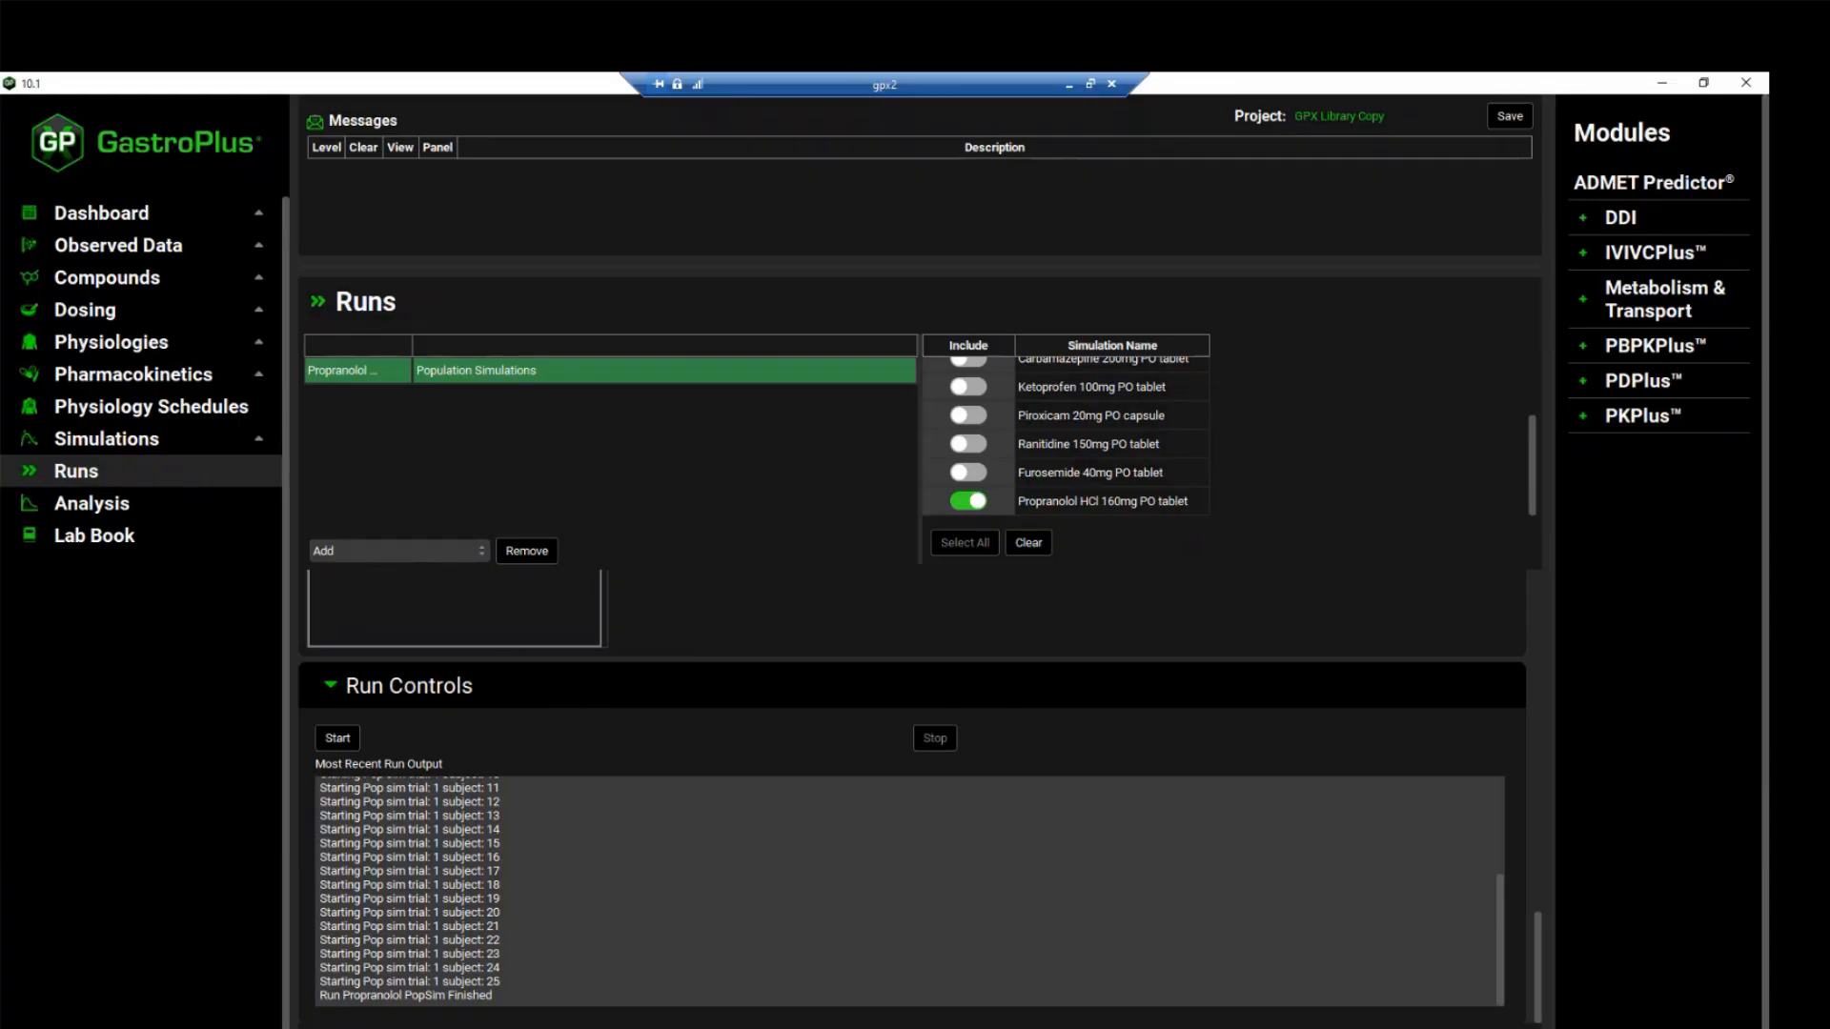
Show the run's results in the Analysis Population View and add Percentiles to the listed profile statistics
click(92, 503)
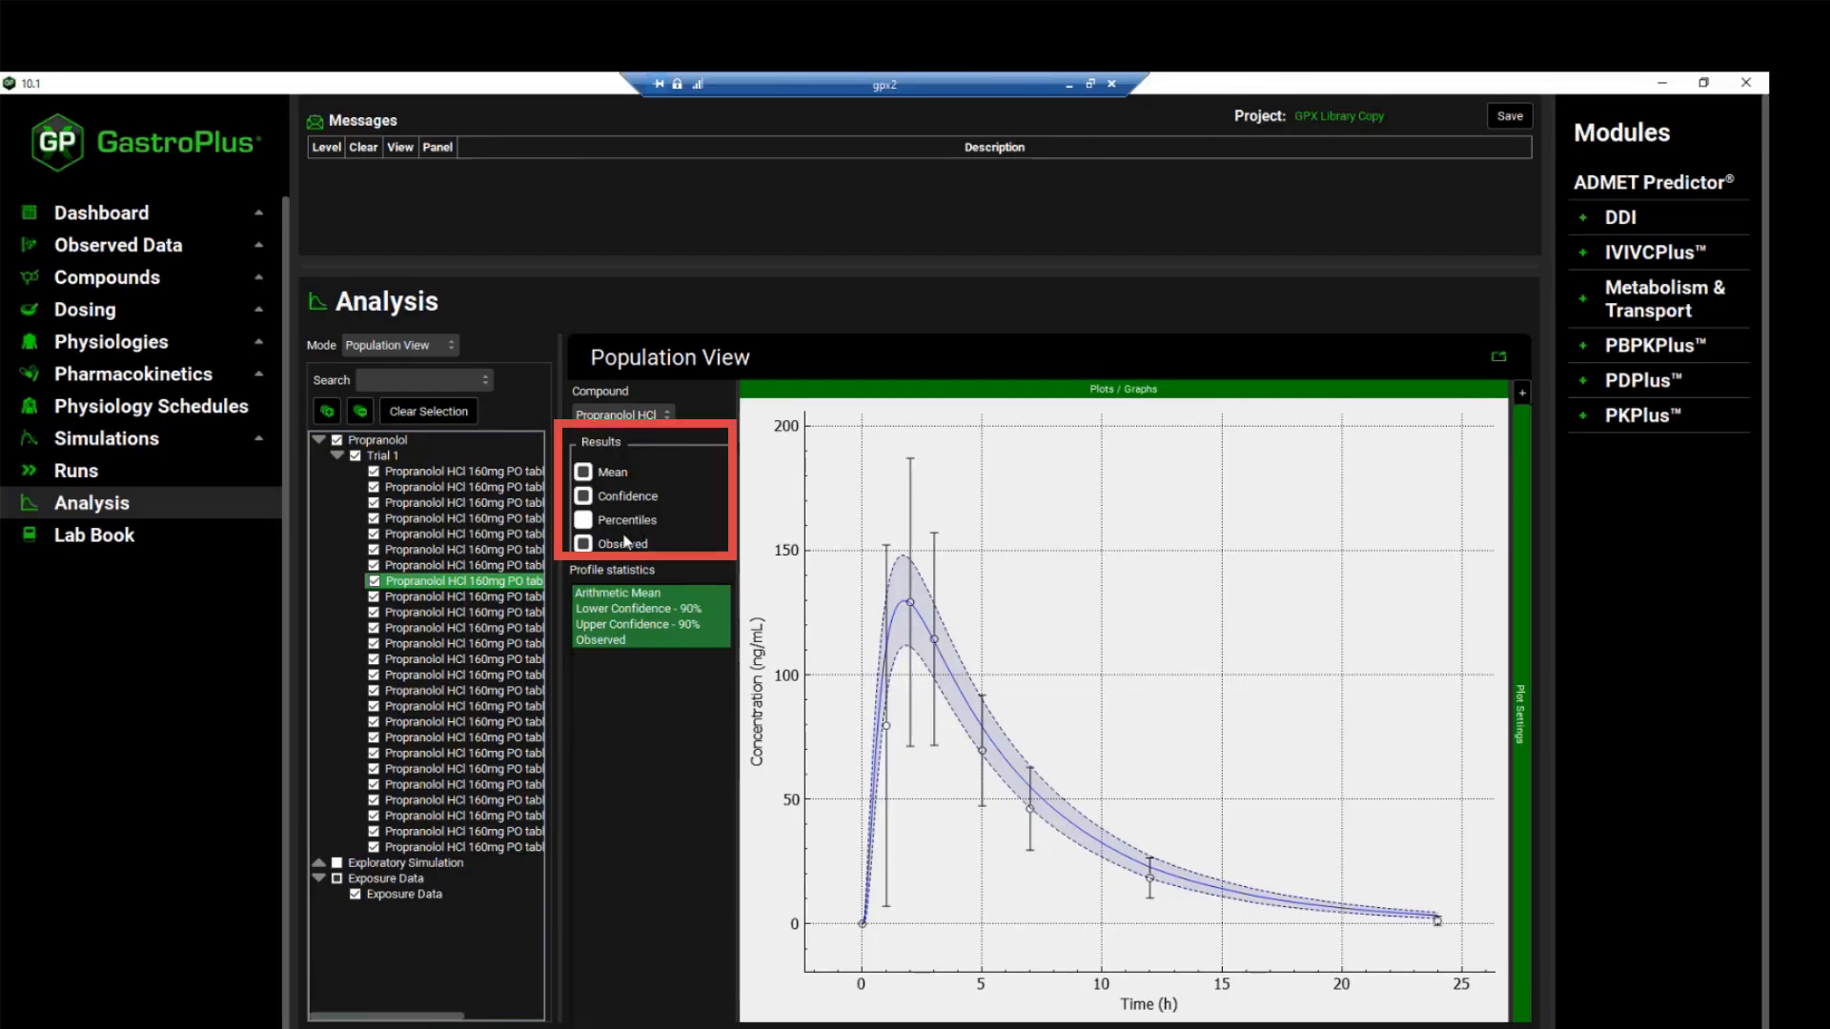
click(583, 521)
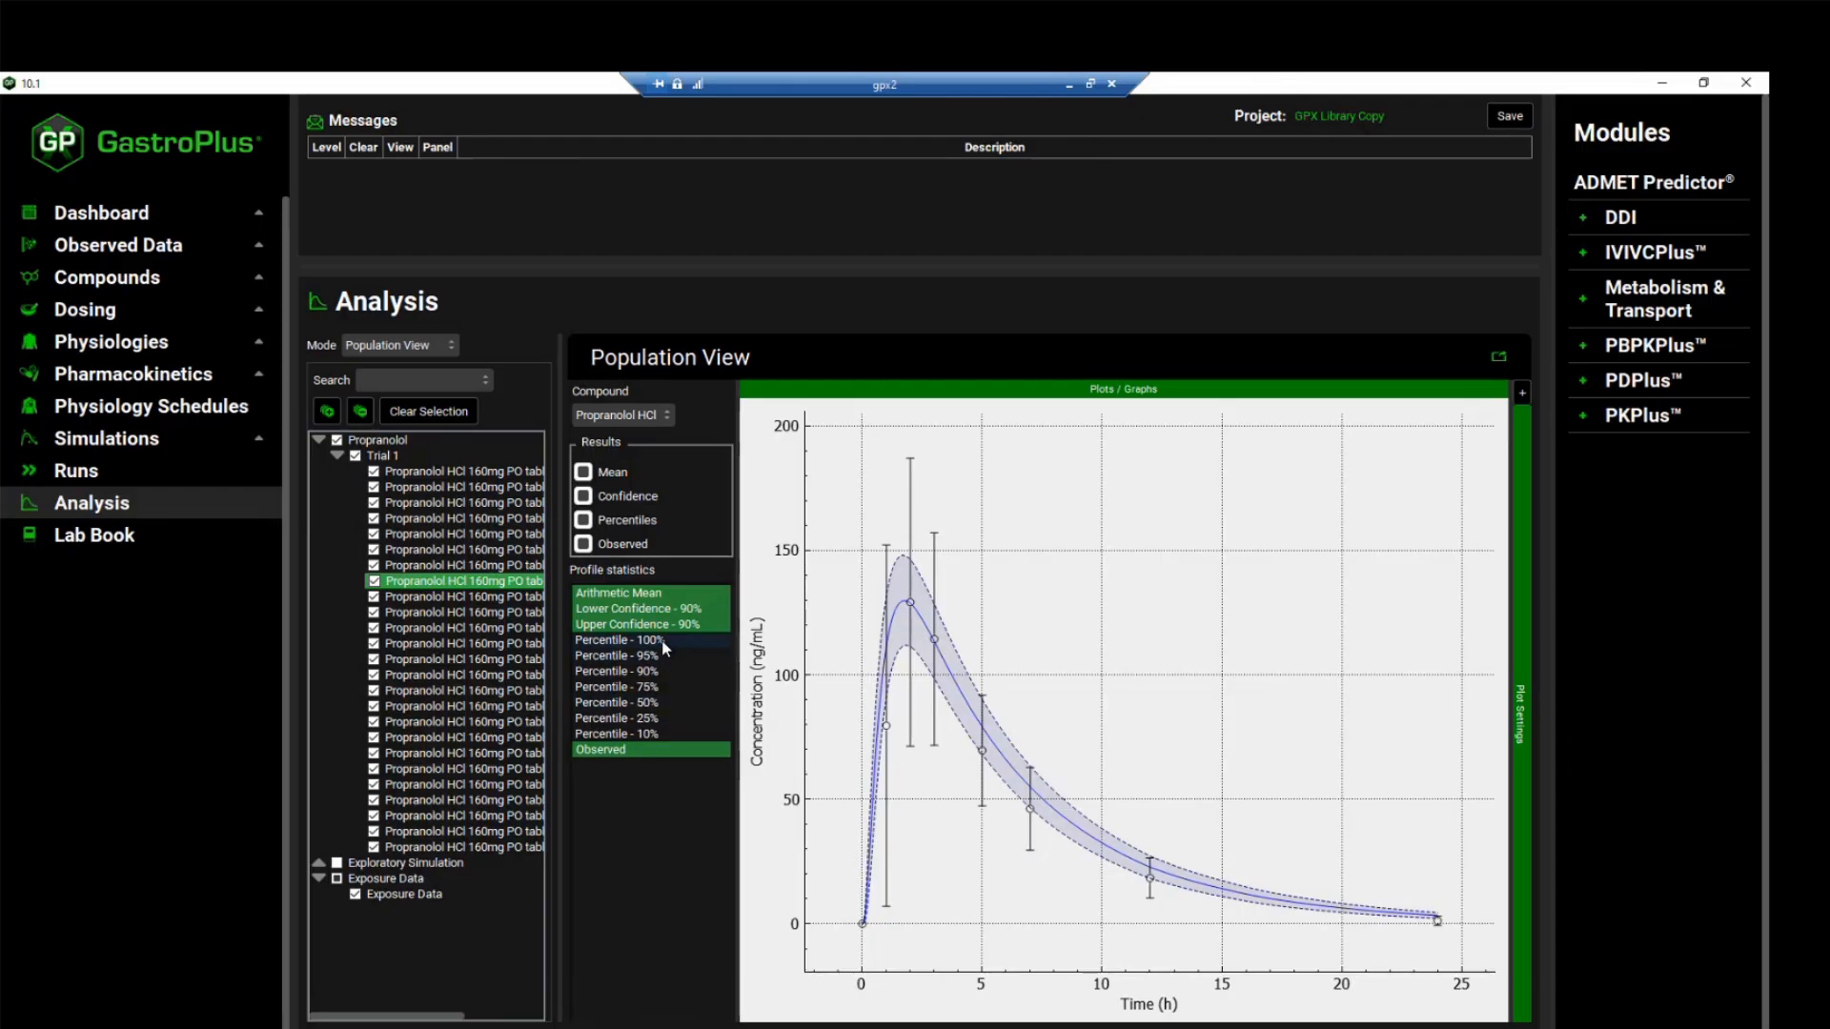
drag(664, 648, 668, 730)
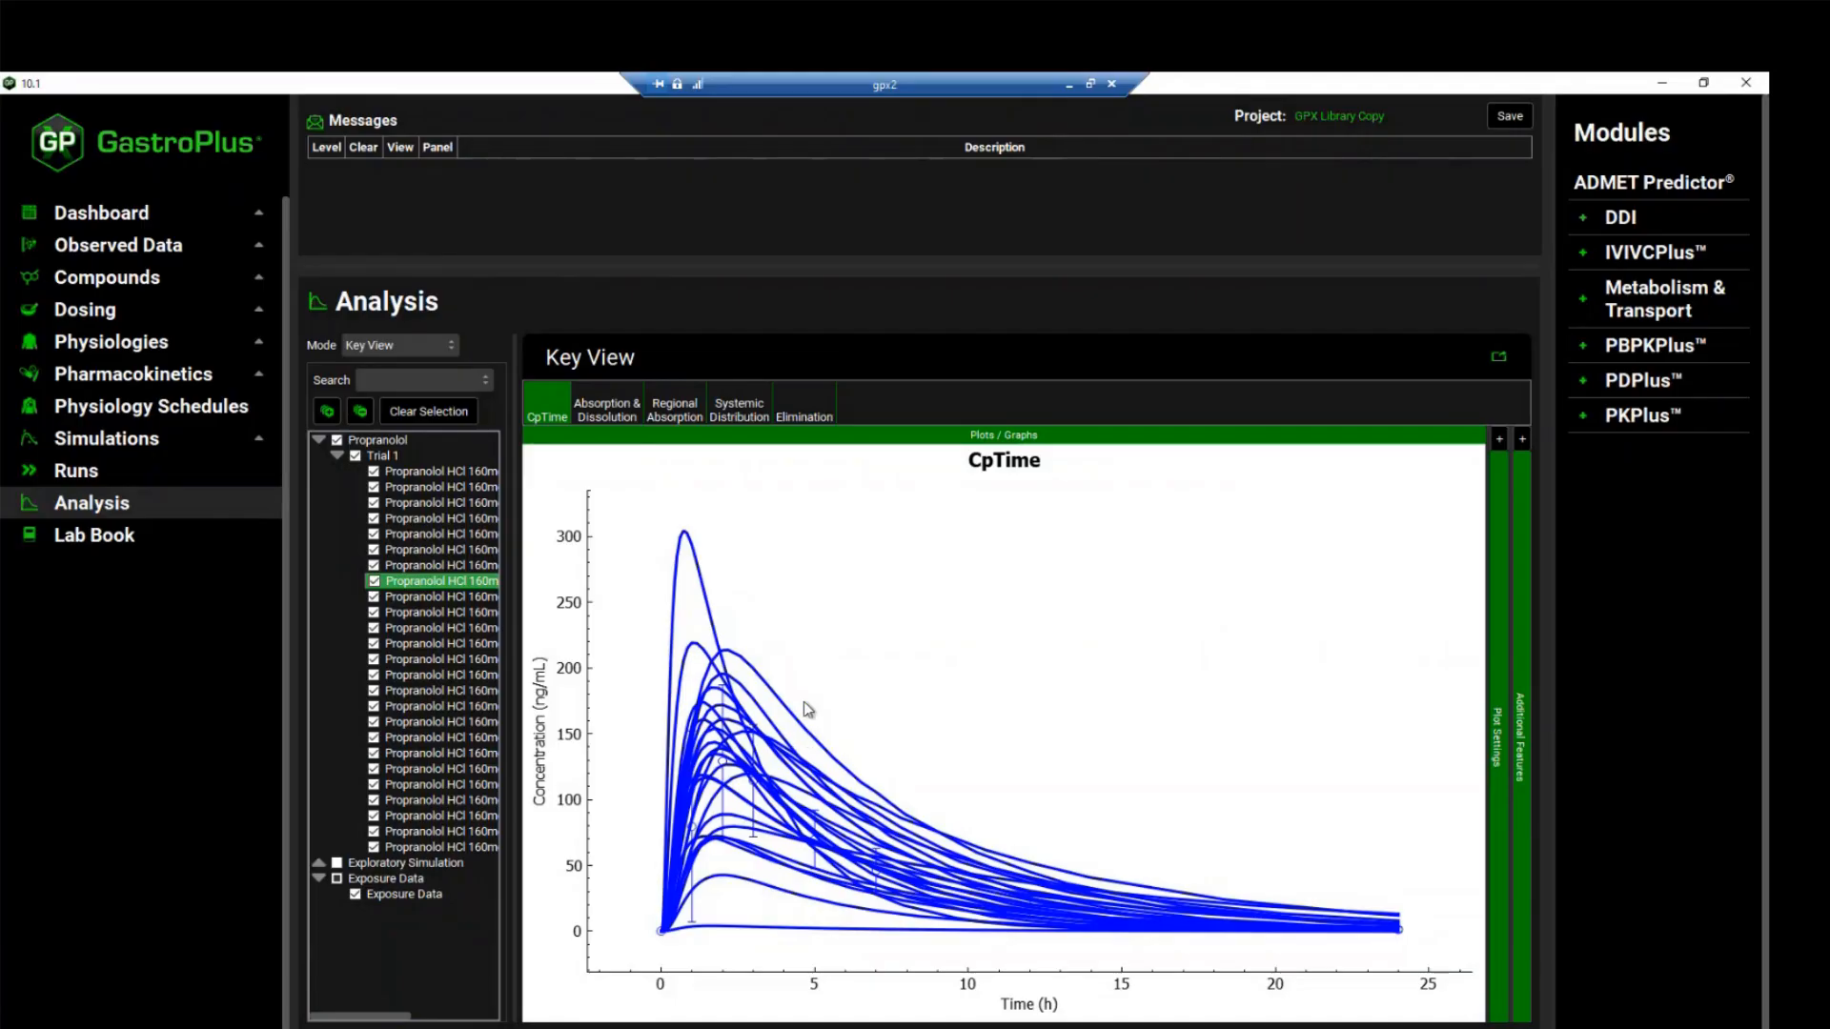
Look at the Absorption & Dissolution plot in Key View, and identify the highest CpTime curve in the plot settings
click(616, 405)
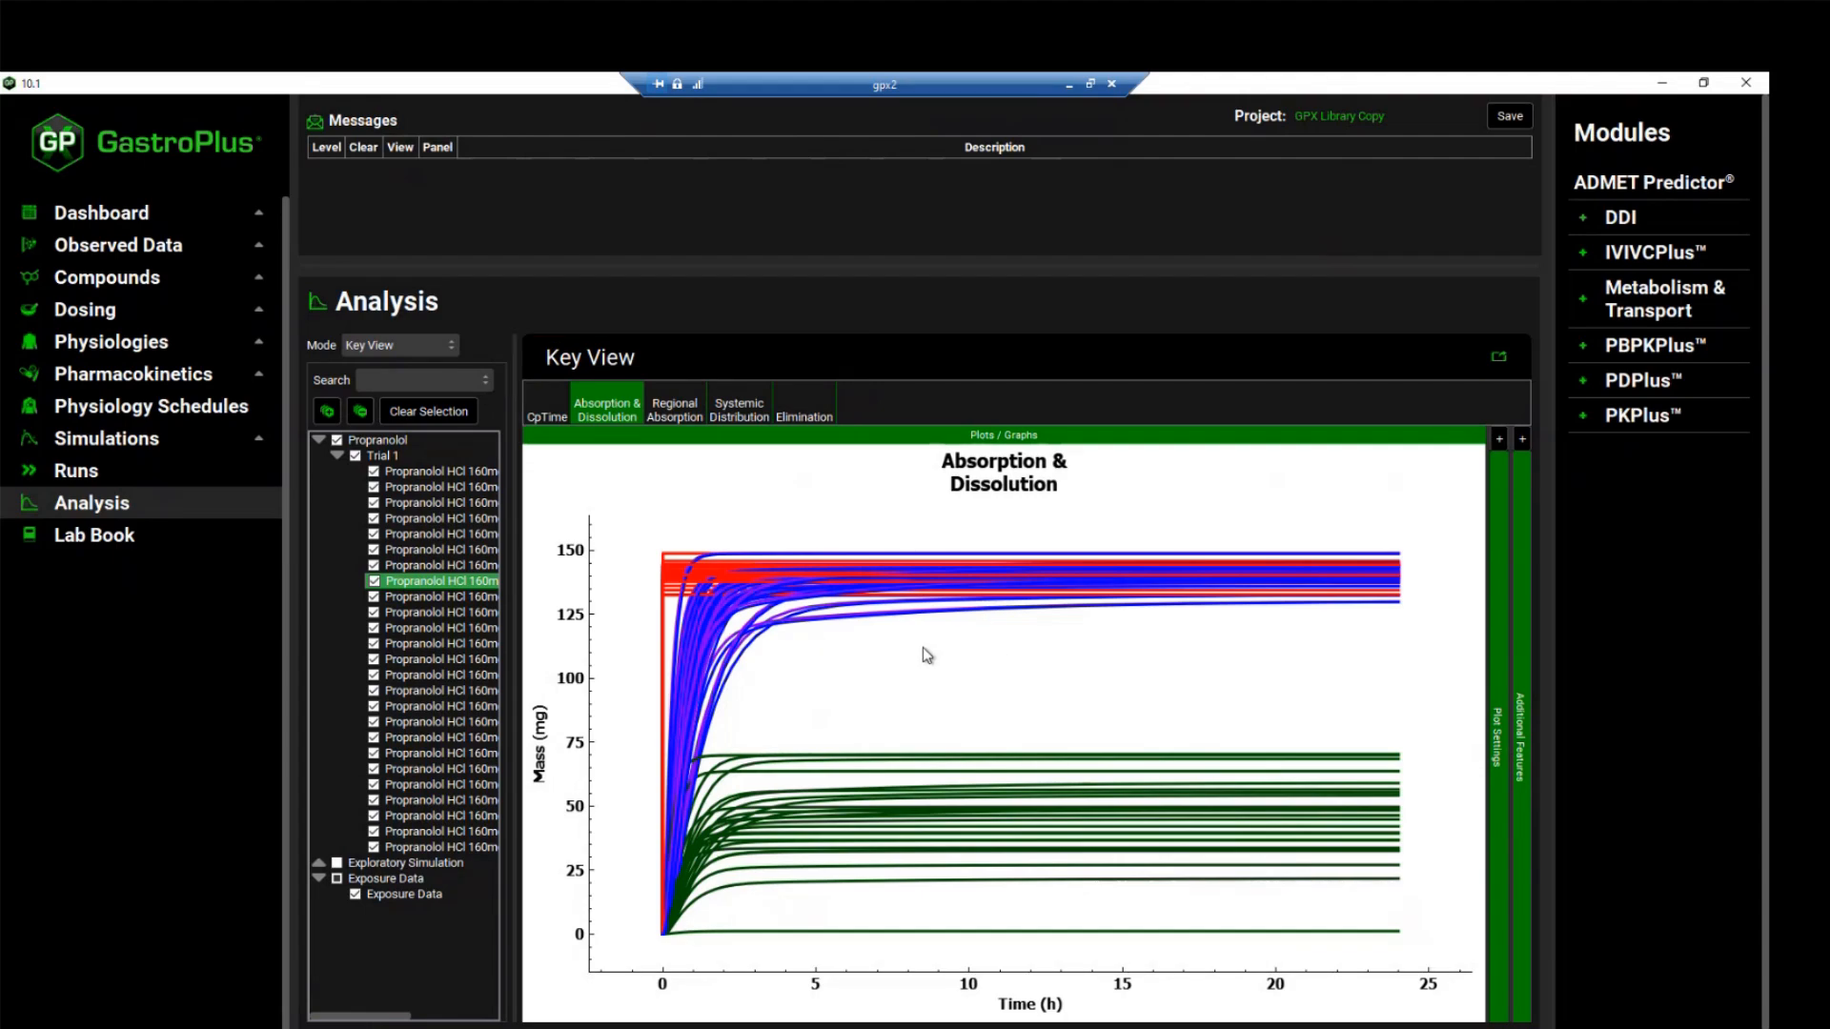
click(548, 408)
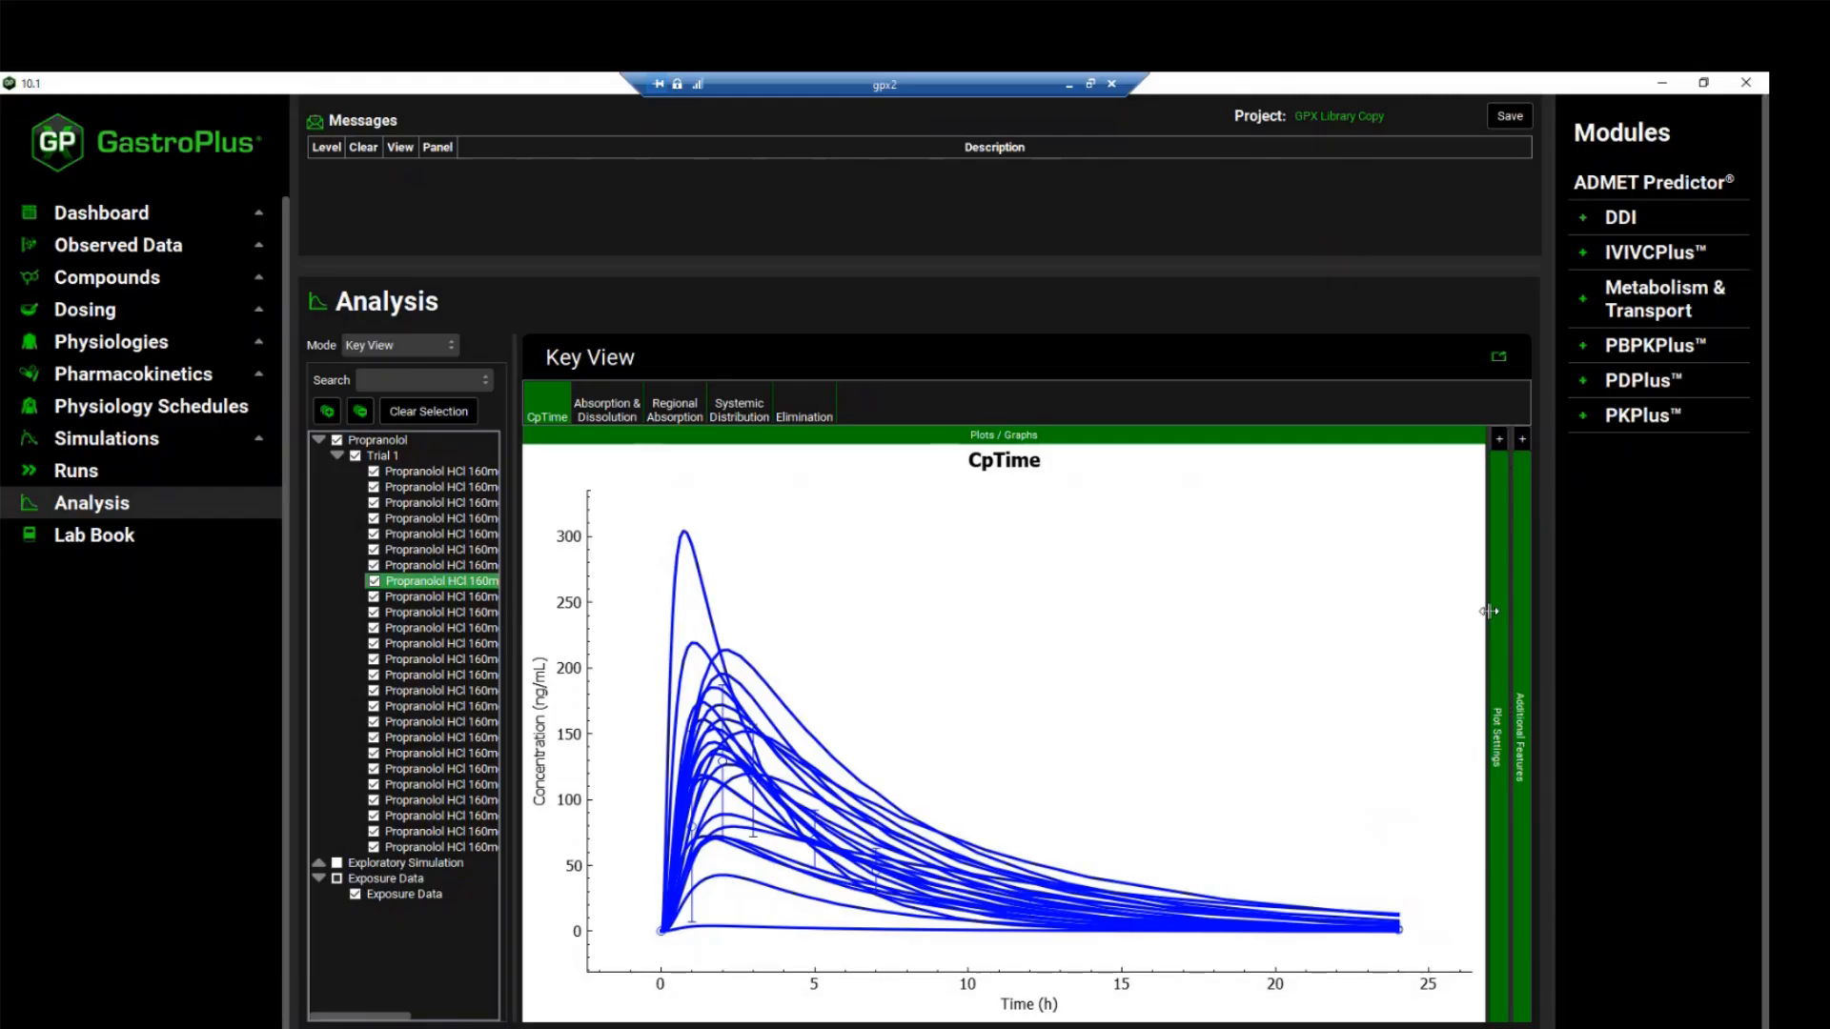
click(1499, 440)
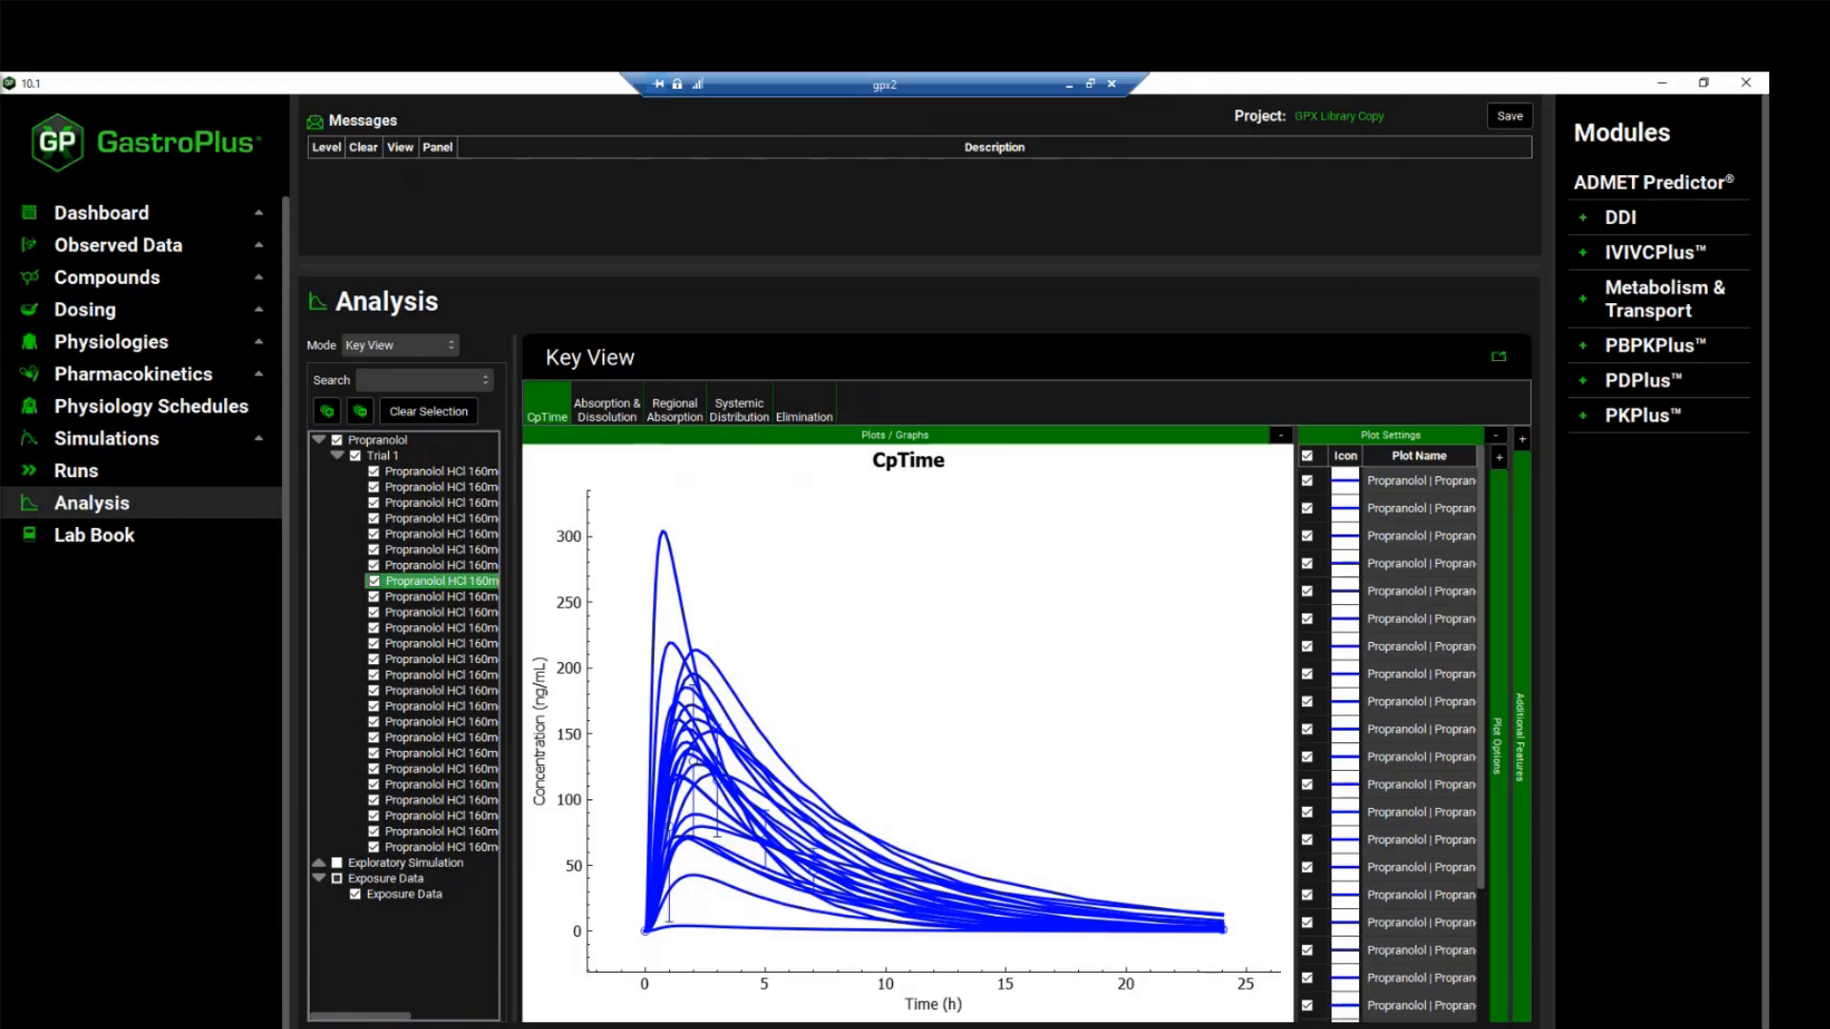
click(668, 541)
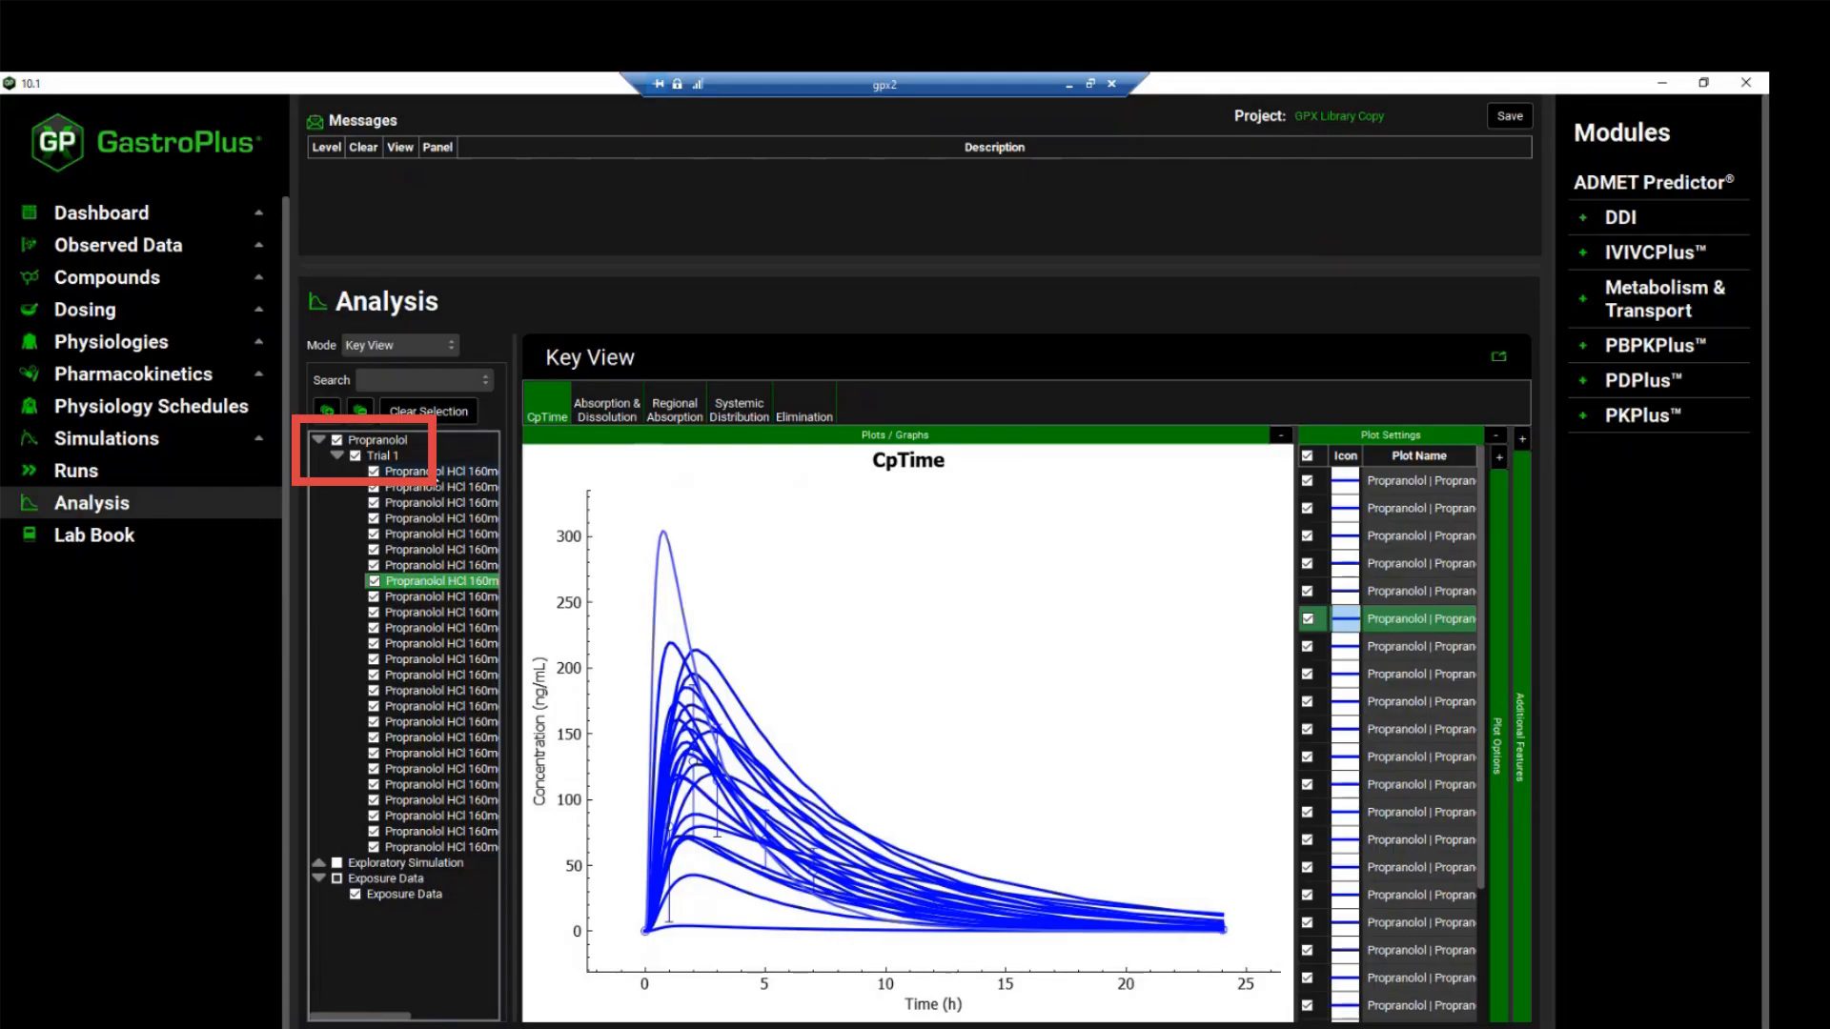
Plot only Subject 6 of Trial 1 and examine its CpTime, Absorption & Dissolution and Regional Absorption plots
click(356, 457)
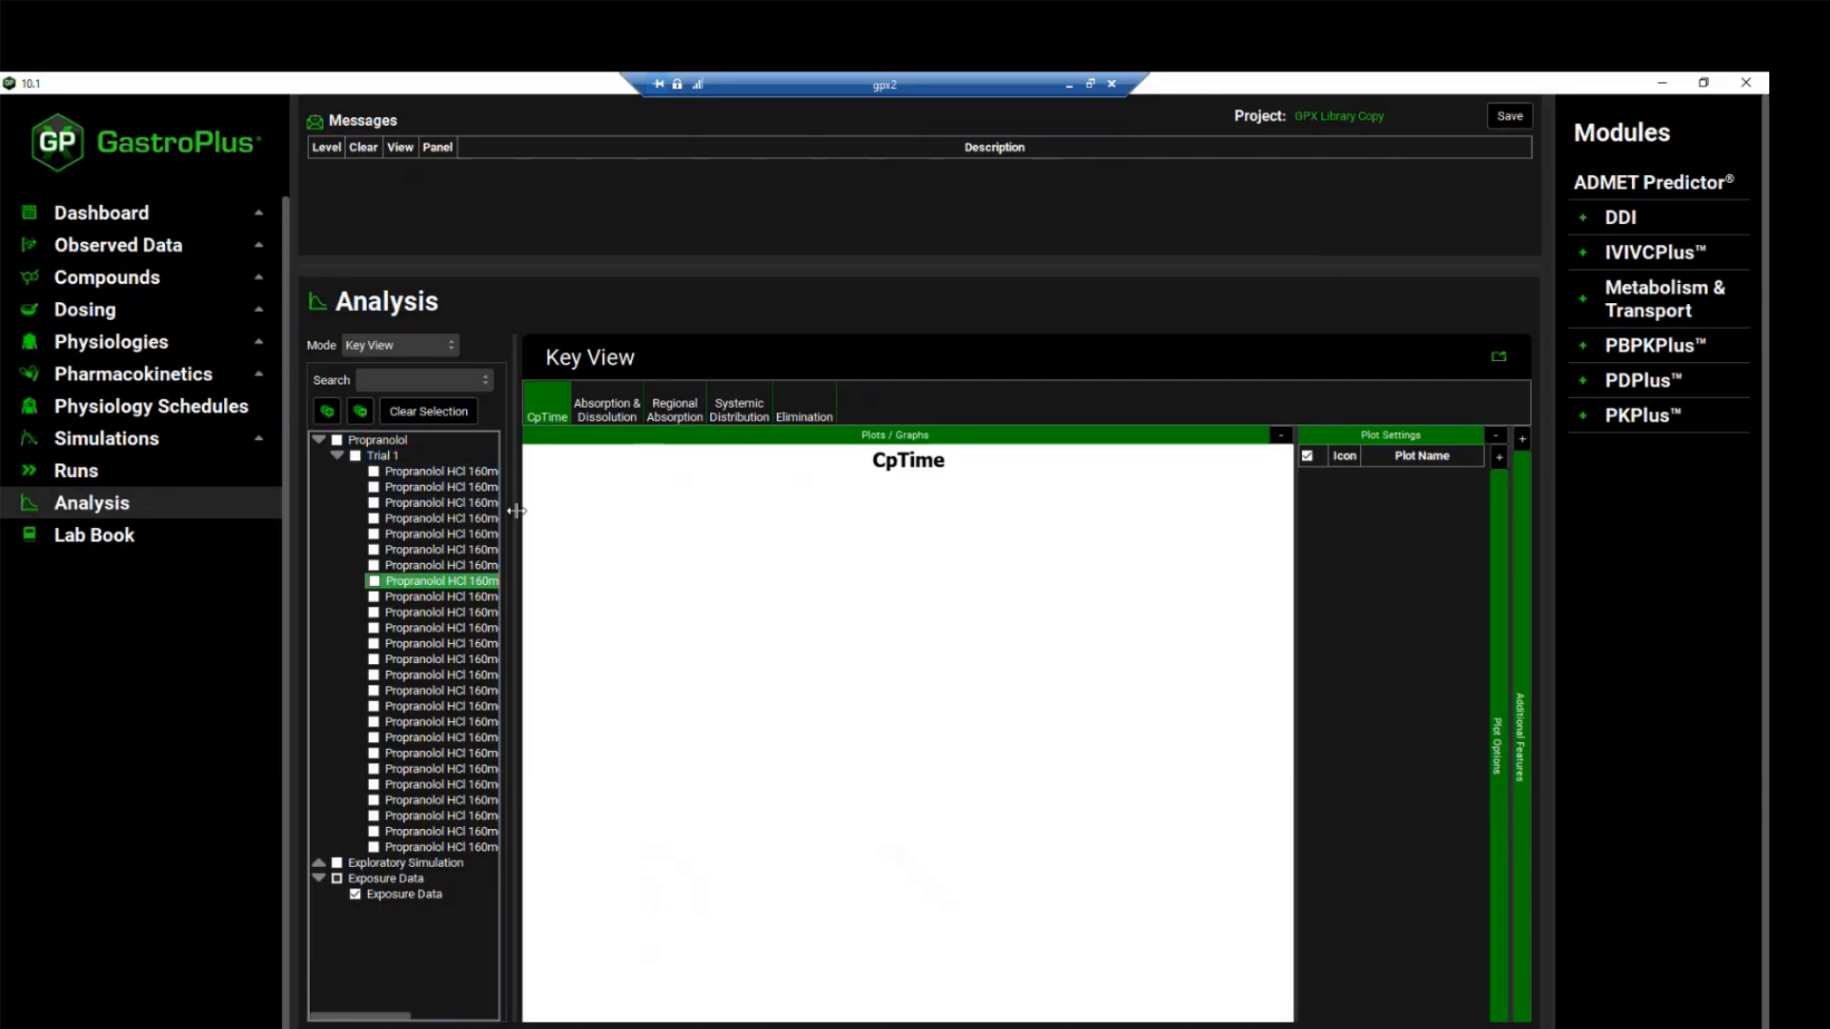
drag(515, 511, 694, 520)
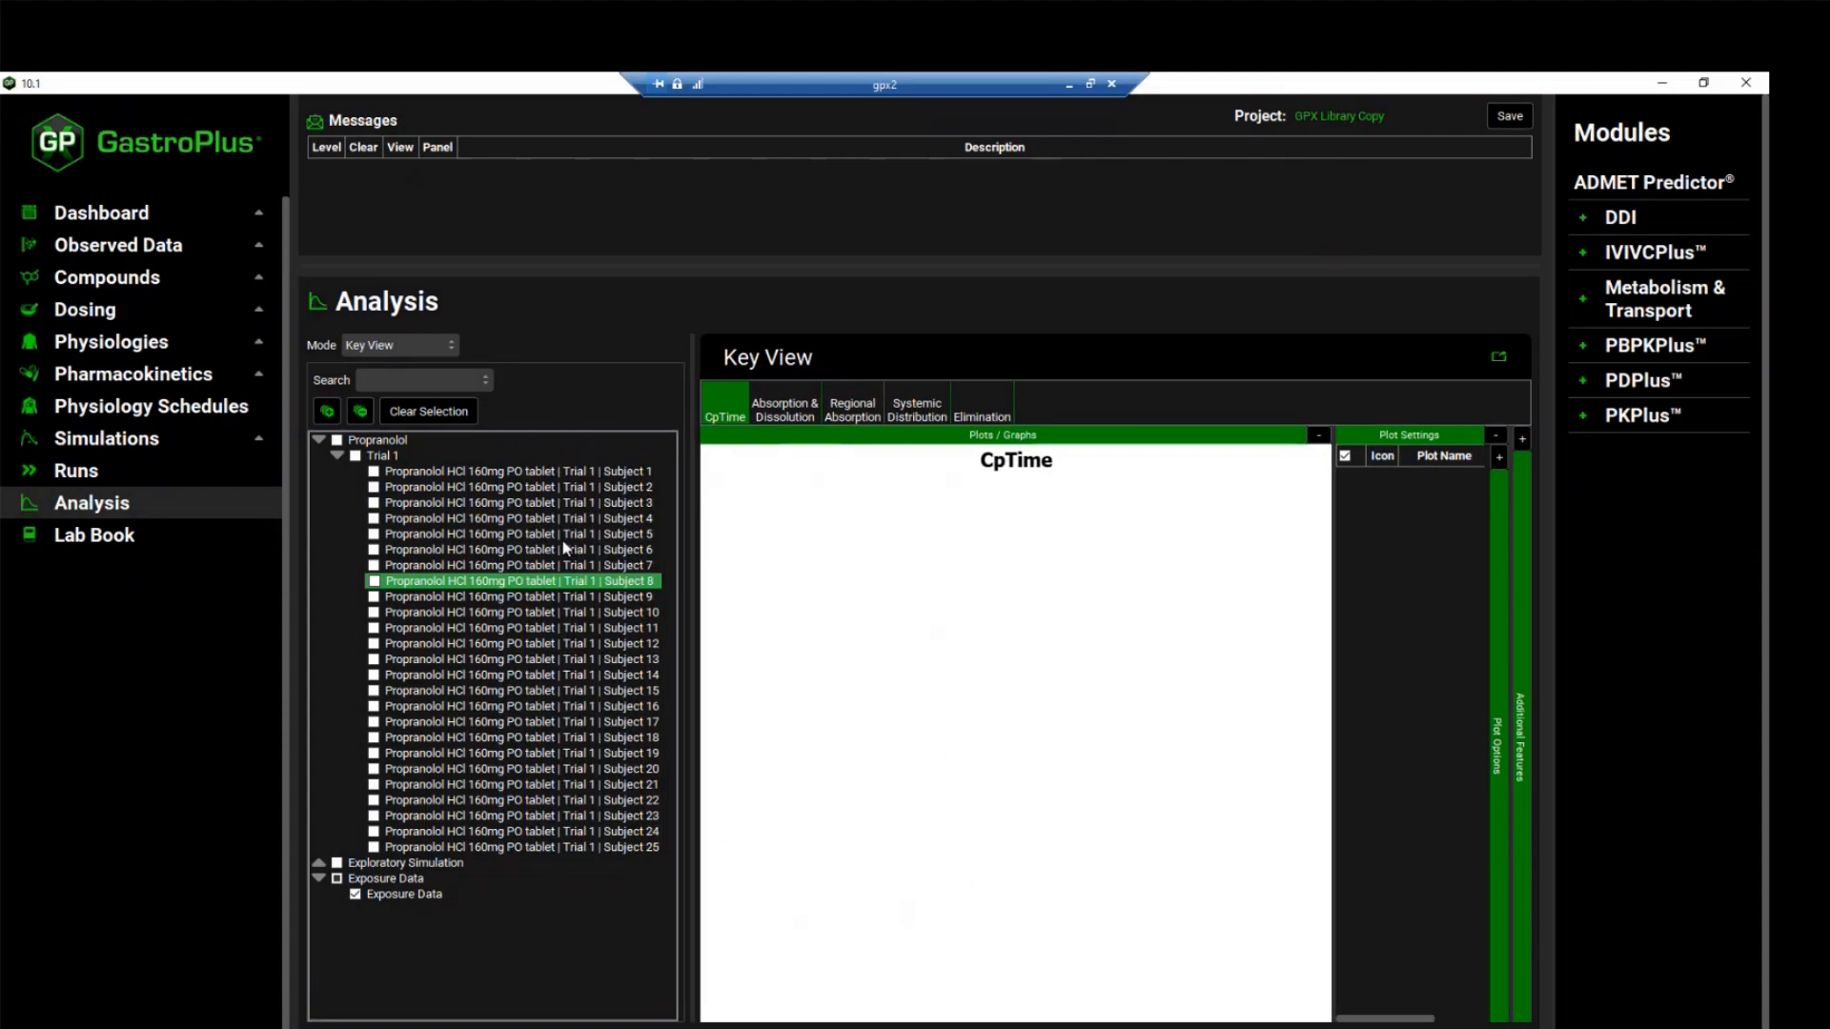
click(373, 550)
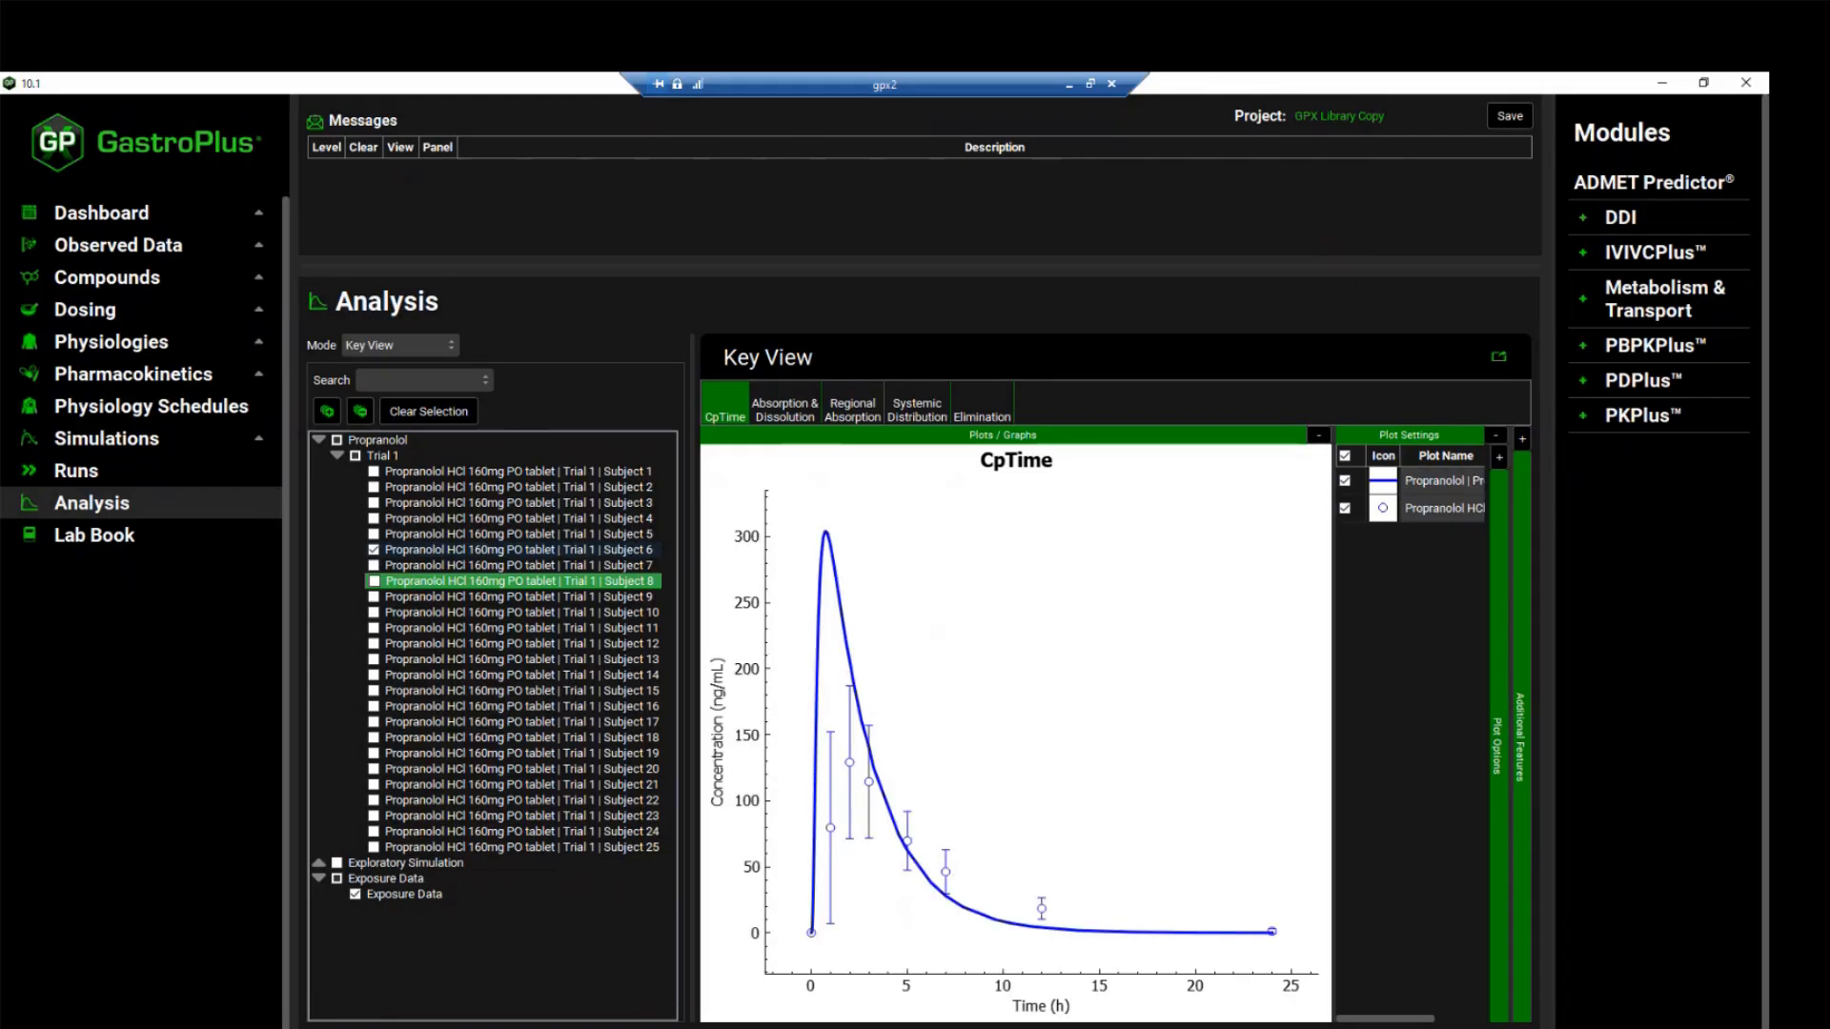
click(777, 412)
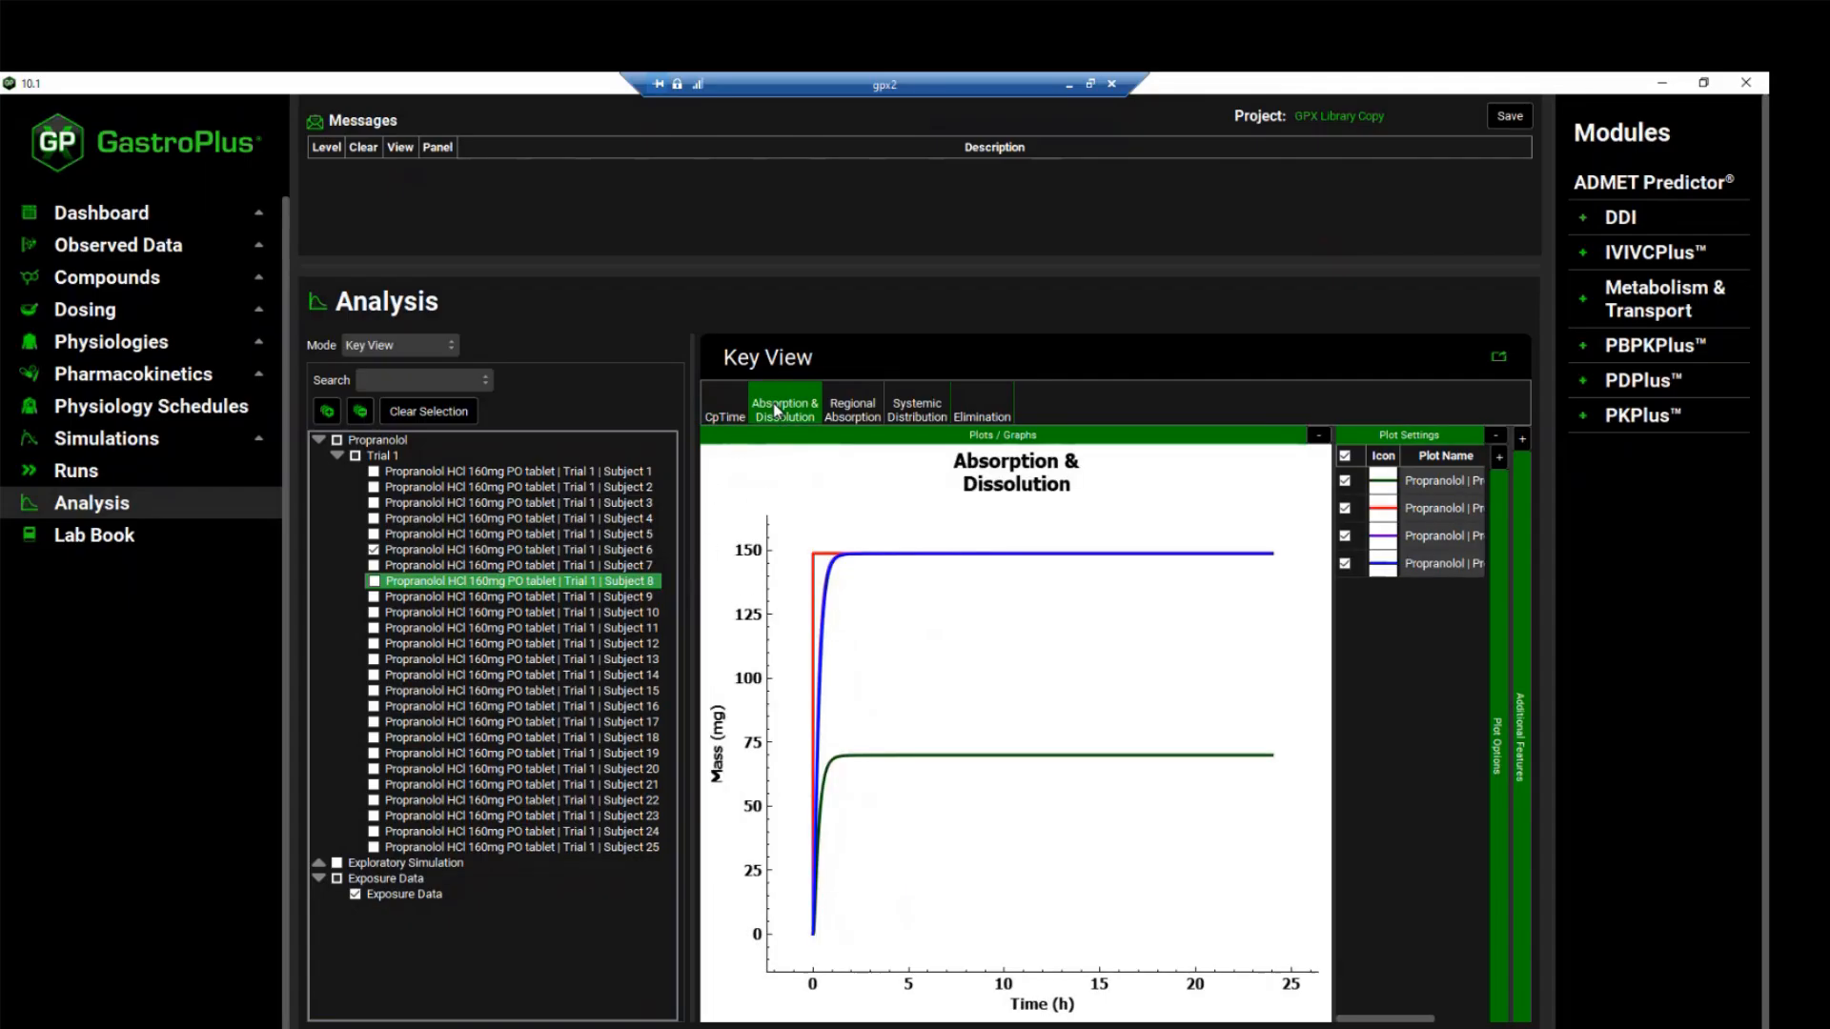
click(853, 410)
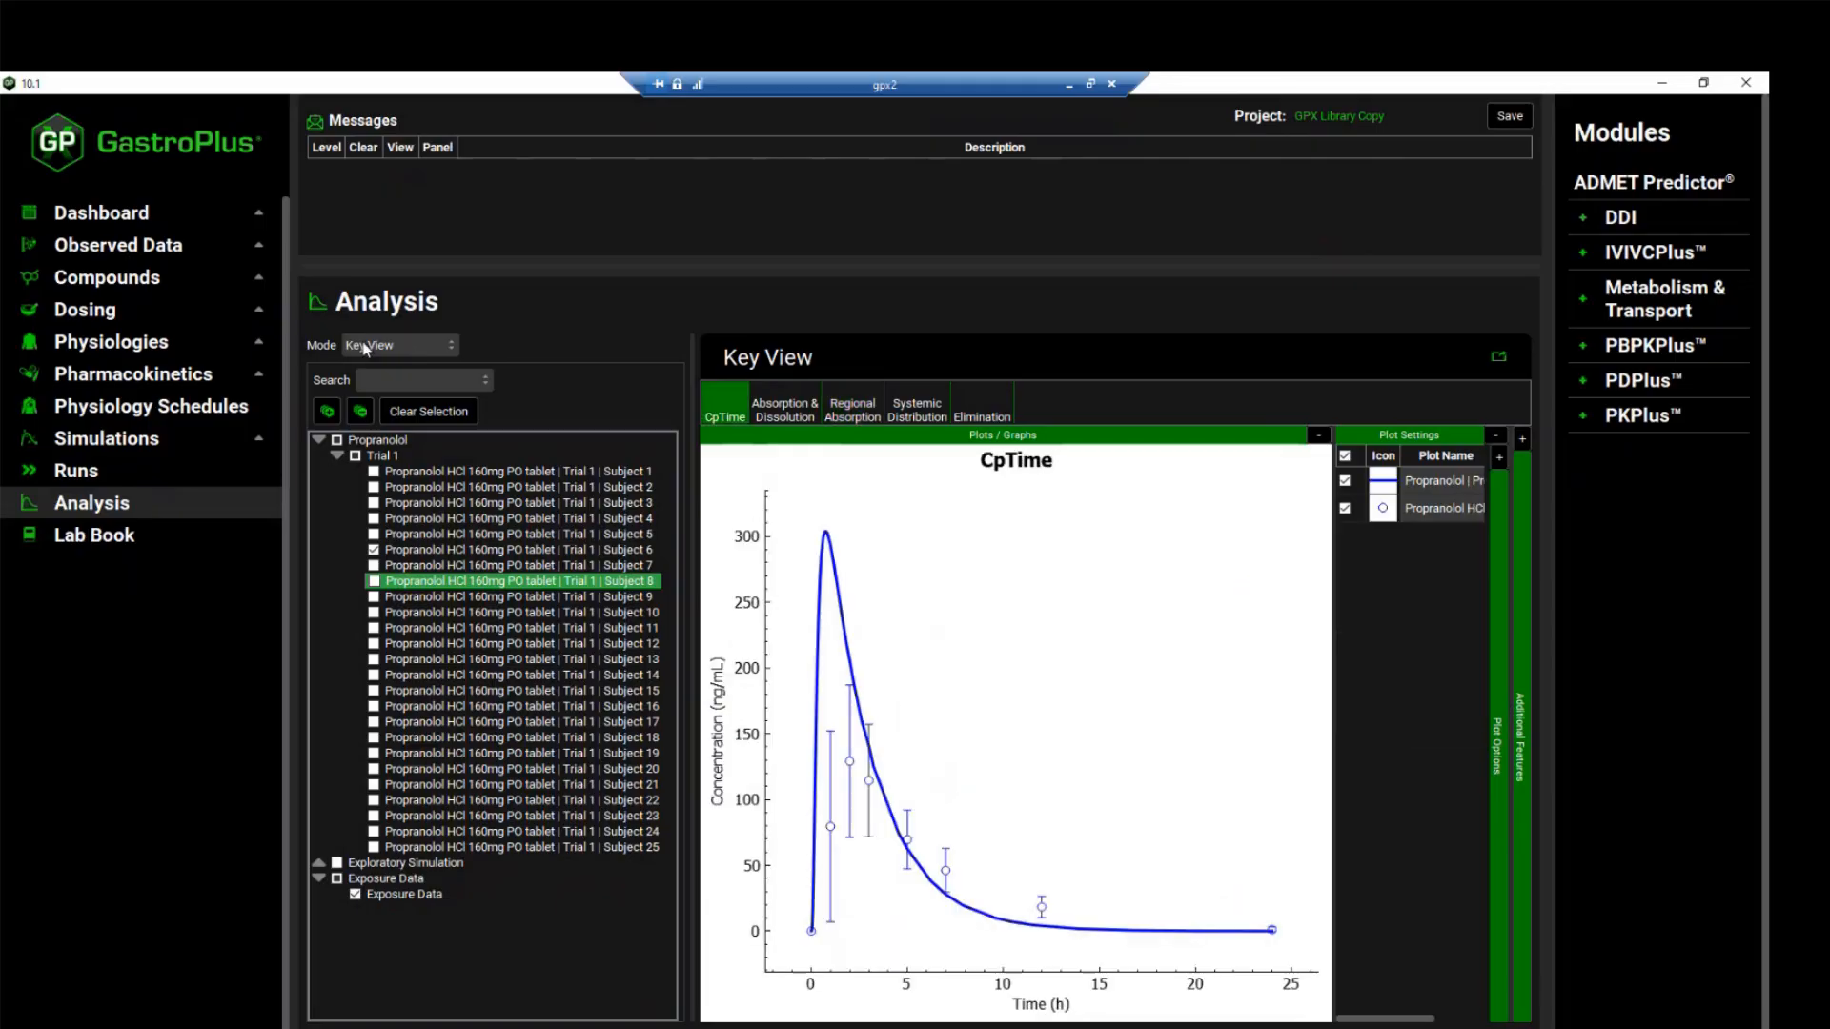
Show the Summary View for all Trial 1 subjects, enlarge its table and turn the observed data off
click(368, 346)
click(377, 389)
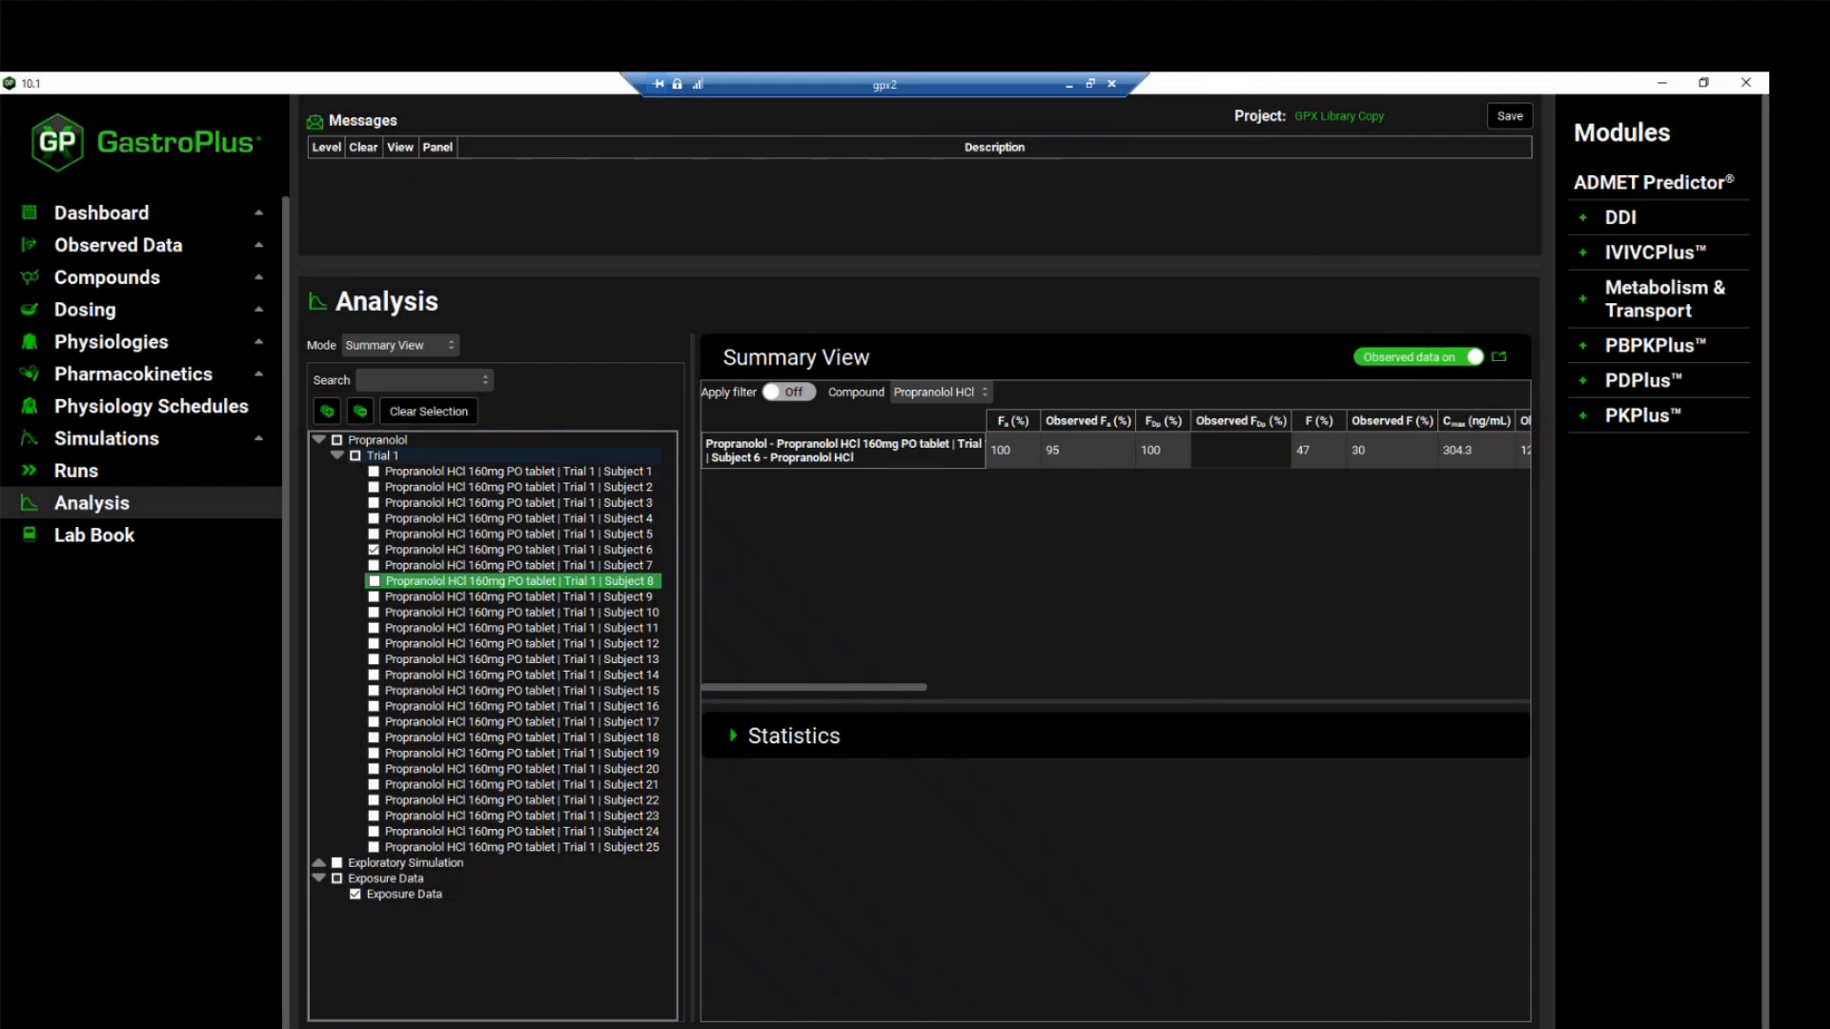
click(356, 456)
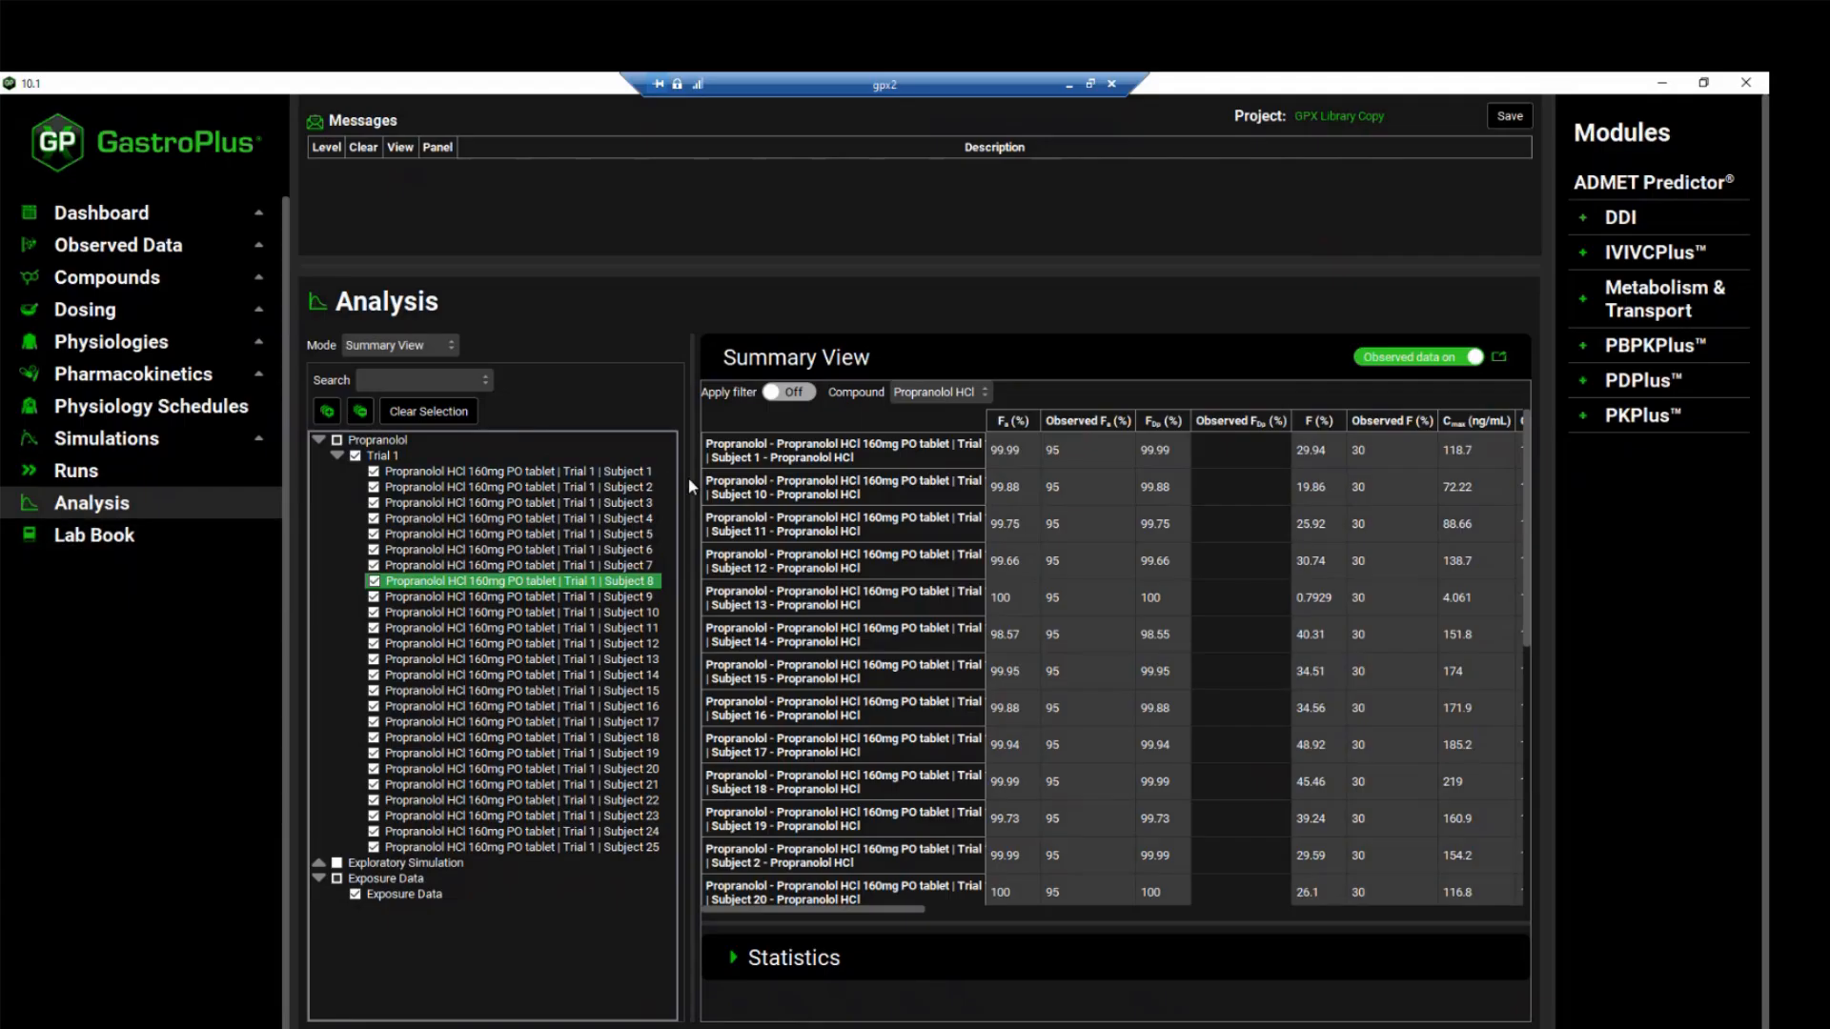
drag(692, 487, 674, 486)
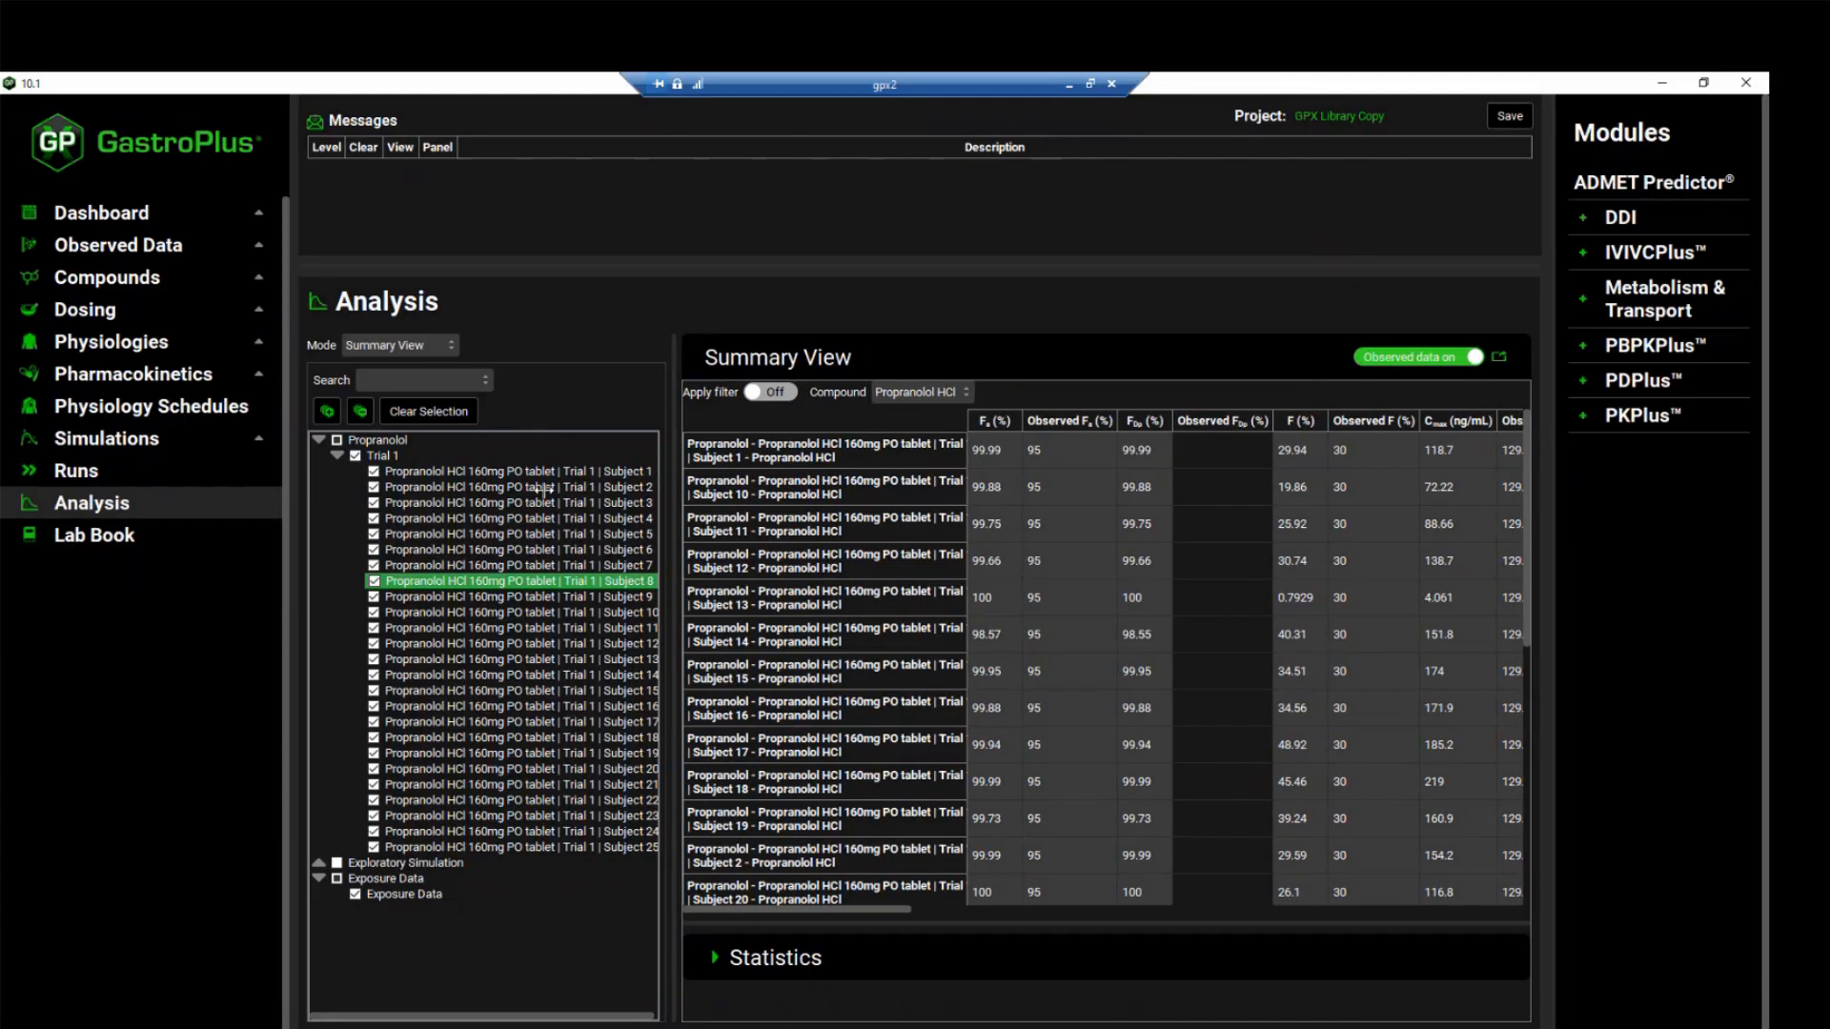
drag(543, 488, 509, 487)
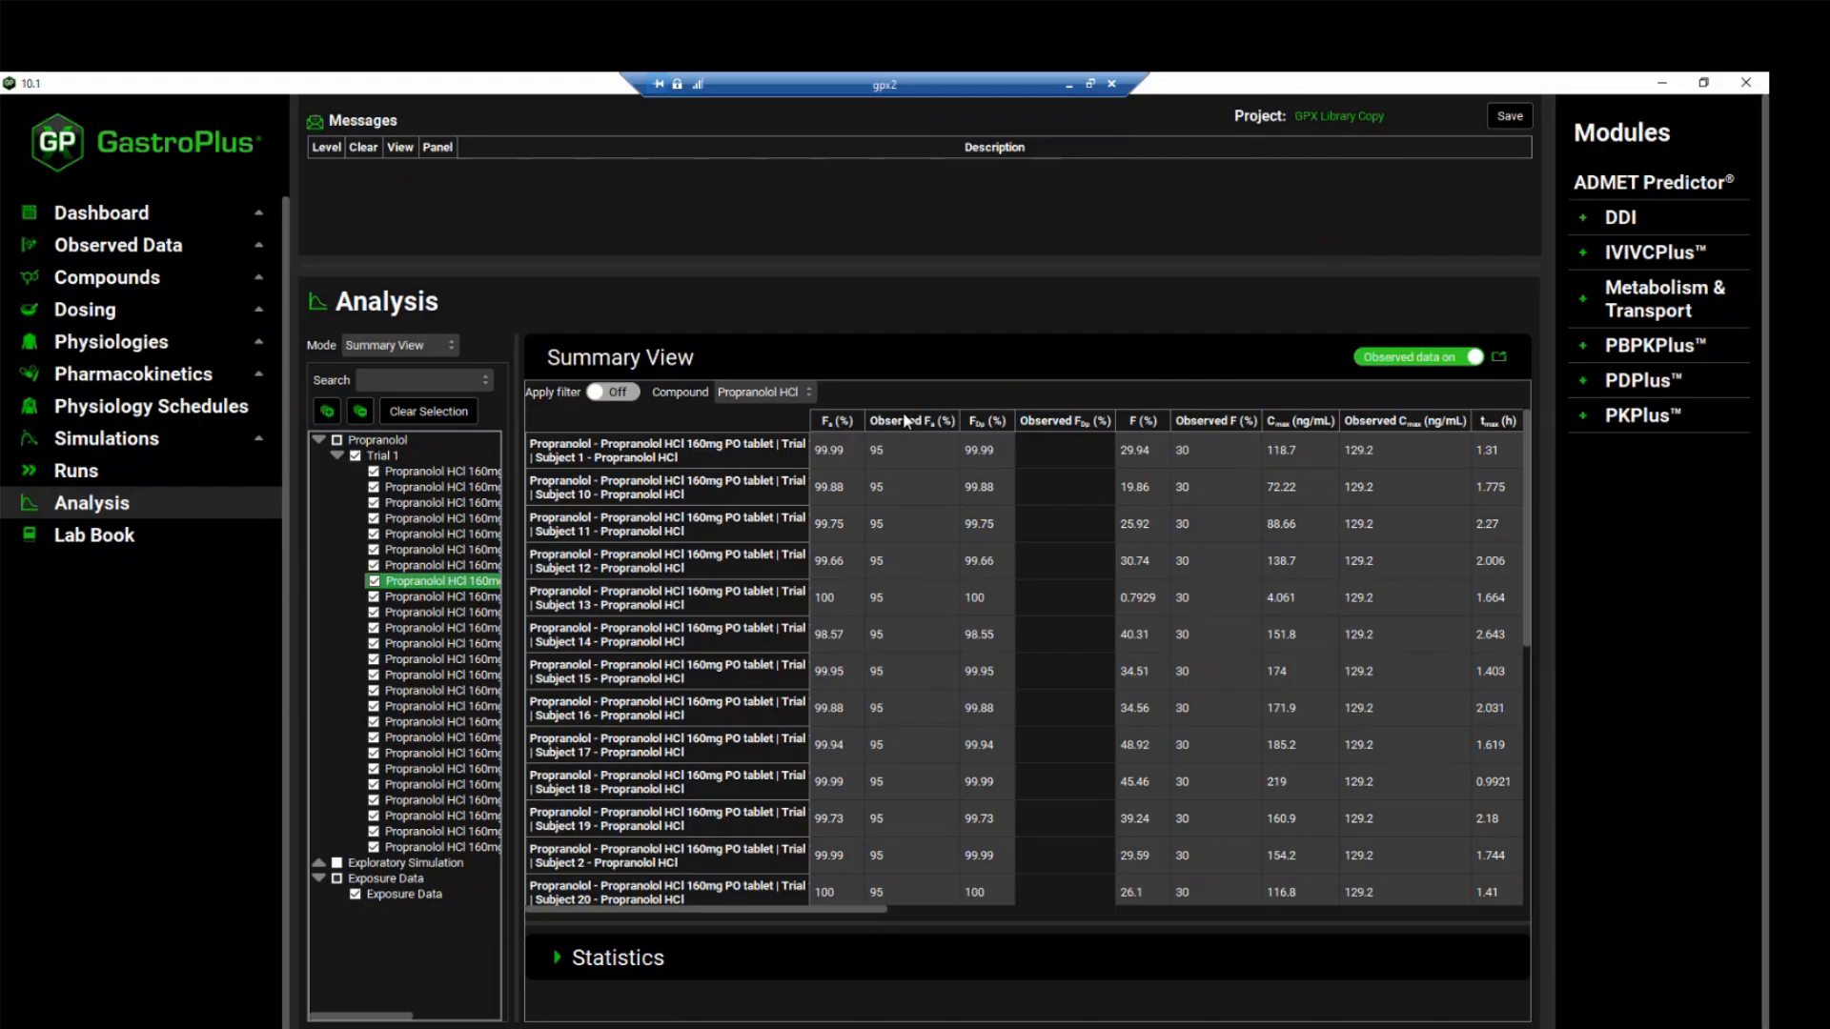
click(1394, 361)
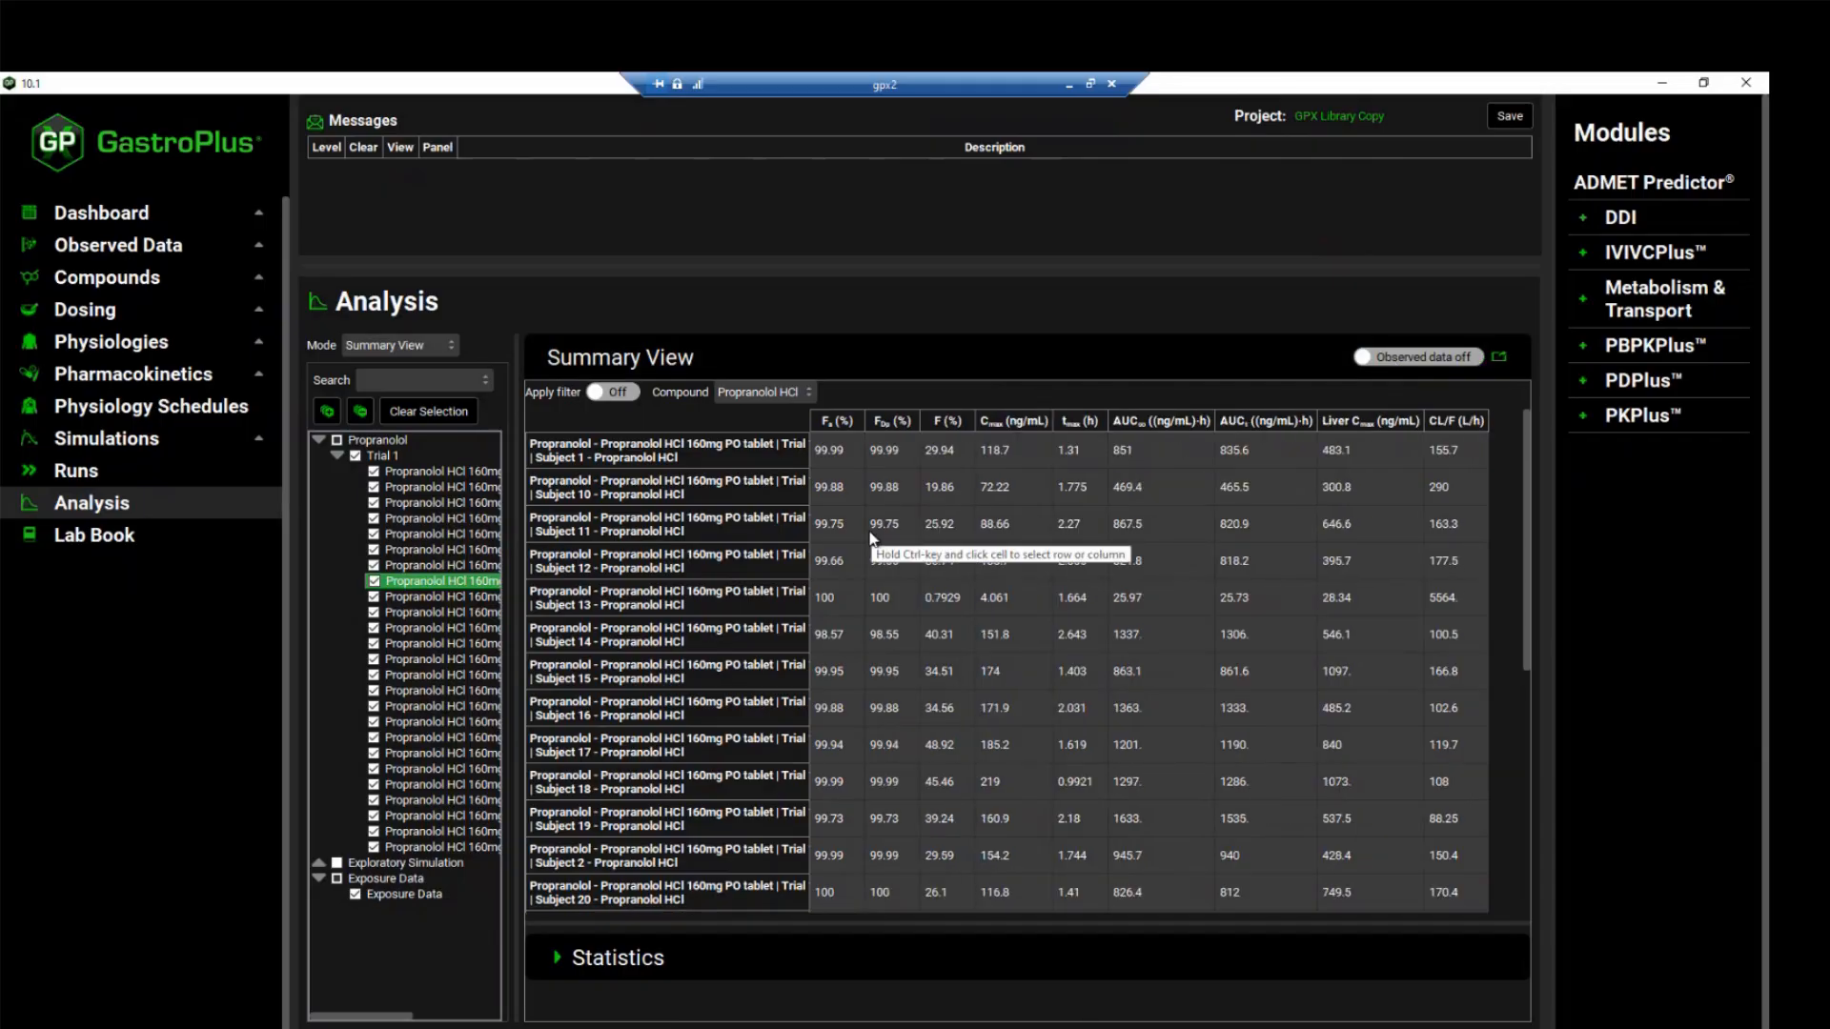
click(837, 419)
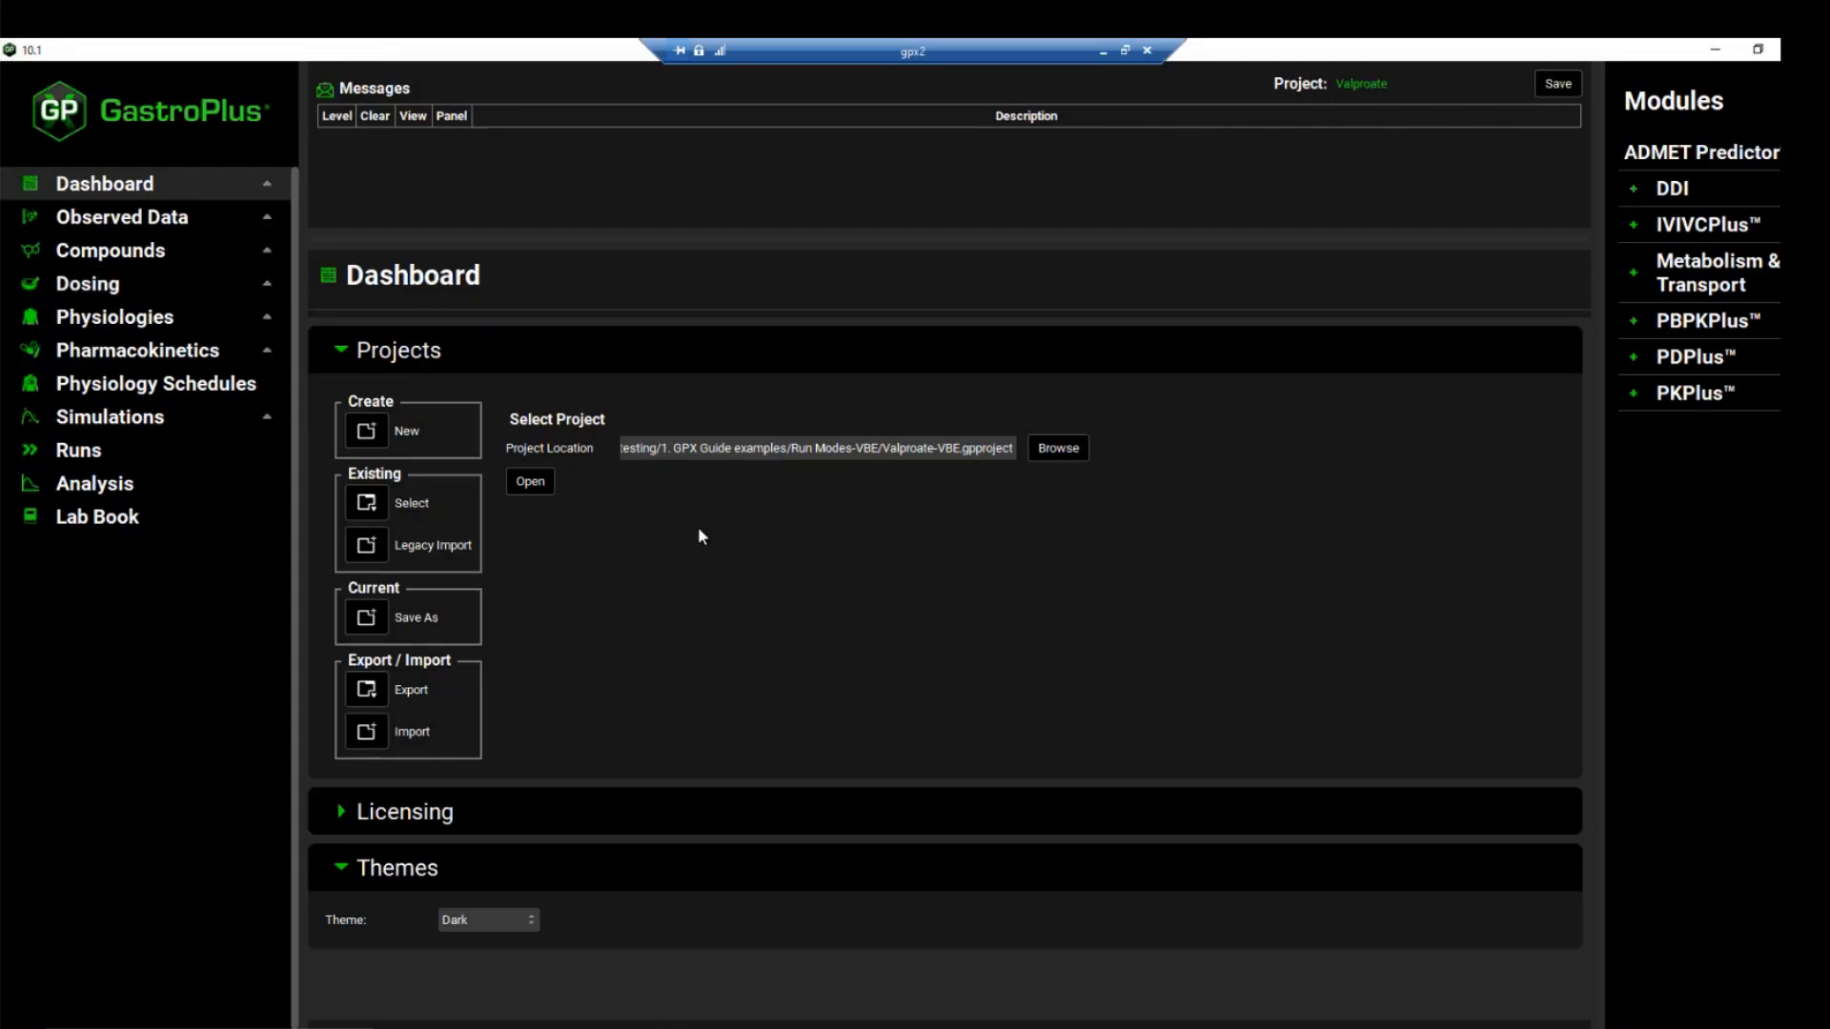
In the Valproate project's observed data, view the in vitro dissolution release profiles of ER-Slightly Slow and ER-Slow
click(209, 220)
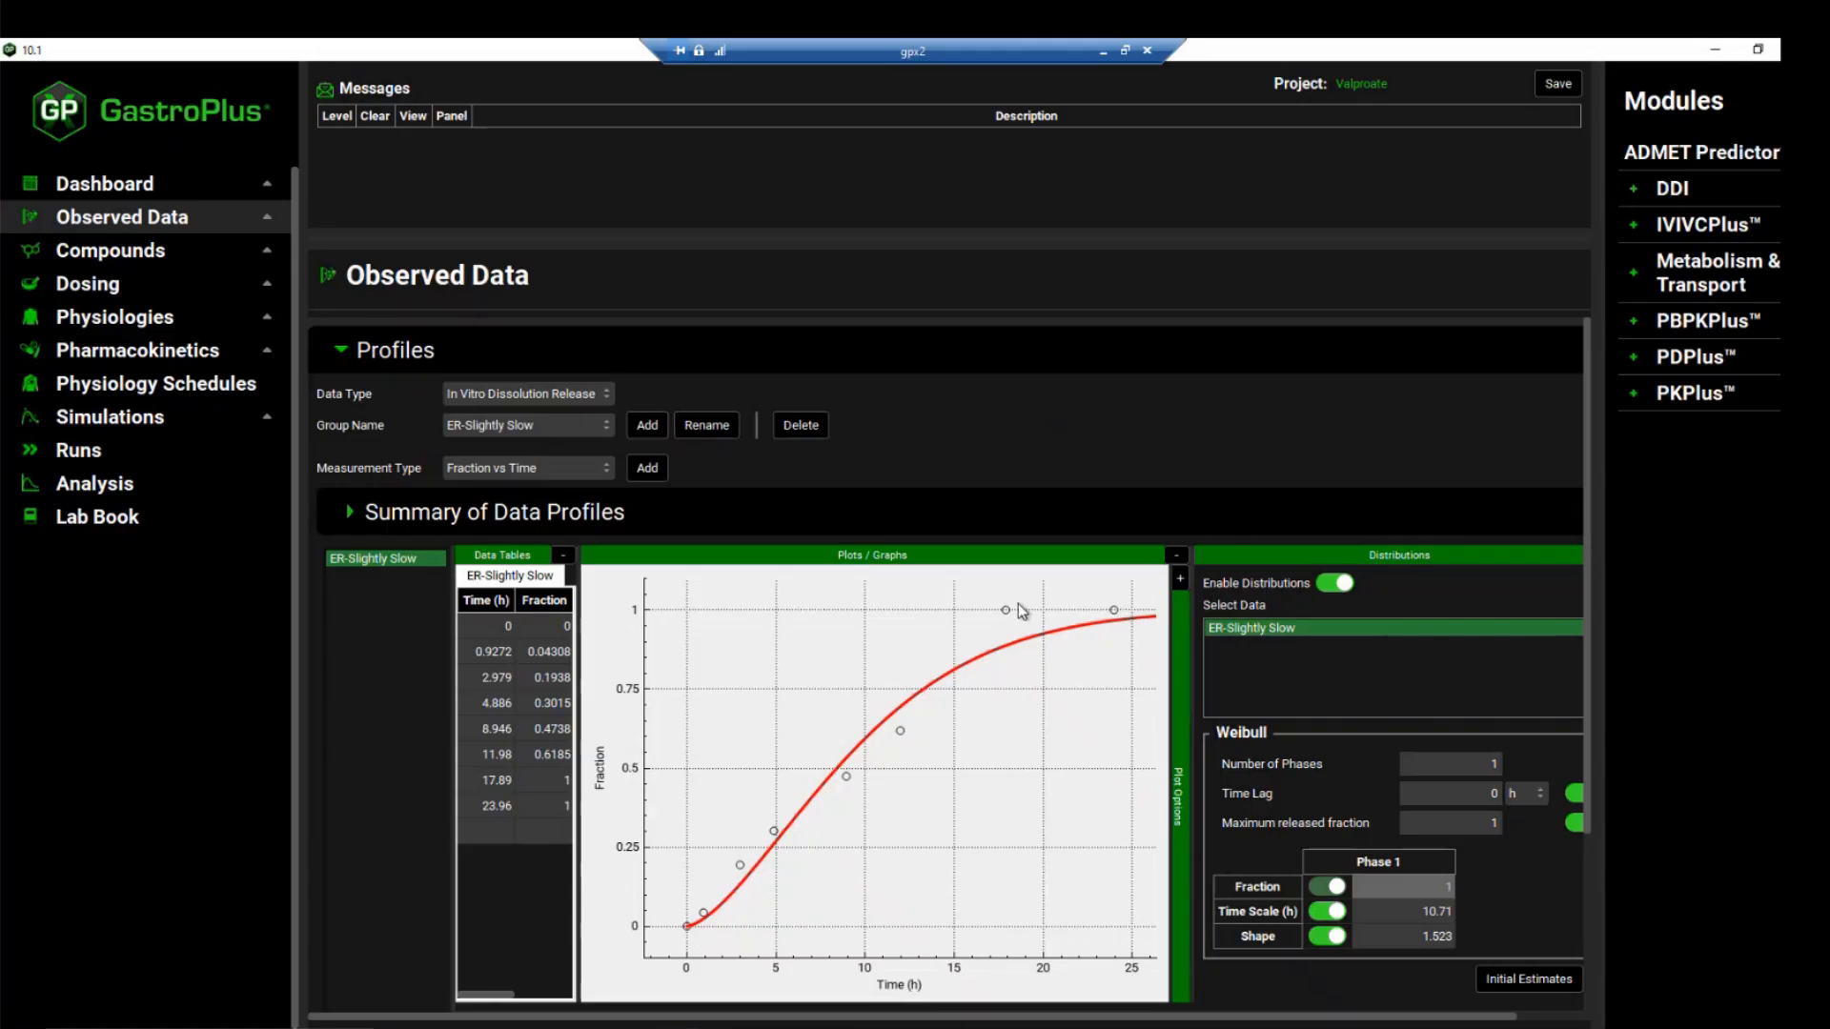
click(593, 427)
click(585, 445)
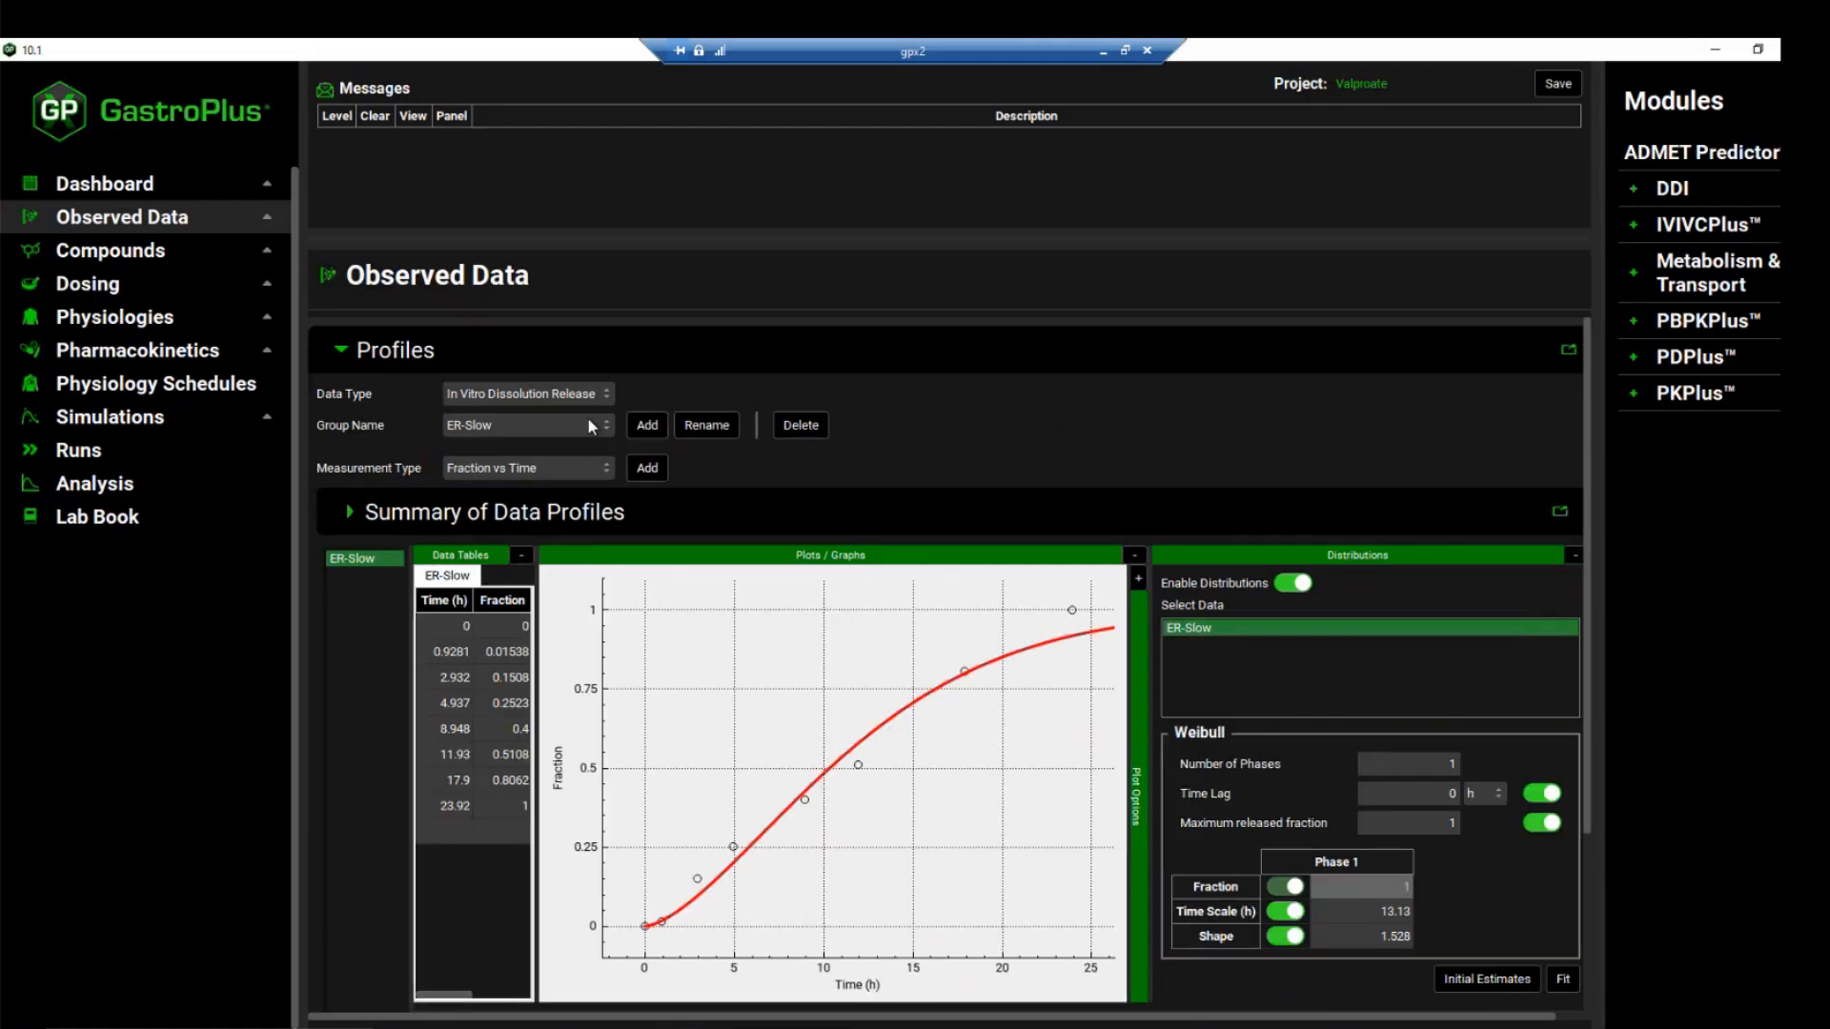
Check the controlled release settings of the ER Slow and ER Slightly Slow formulations, and view their simulated profiles in Analysis
click(153, 284)
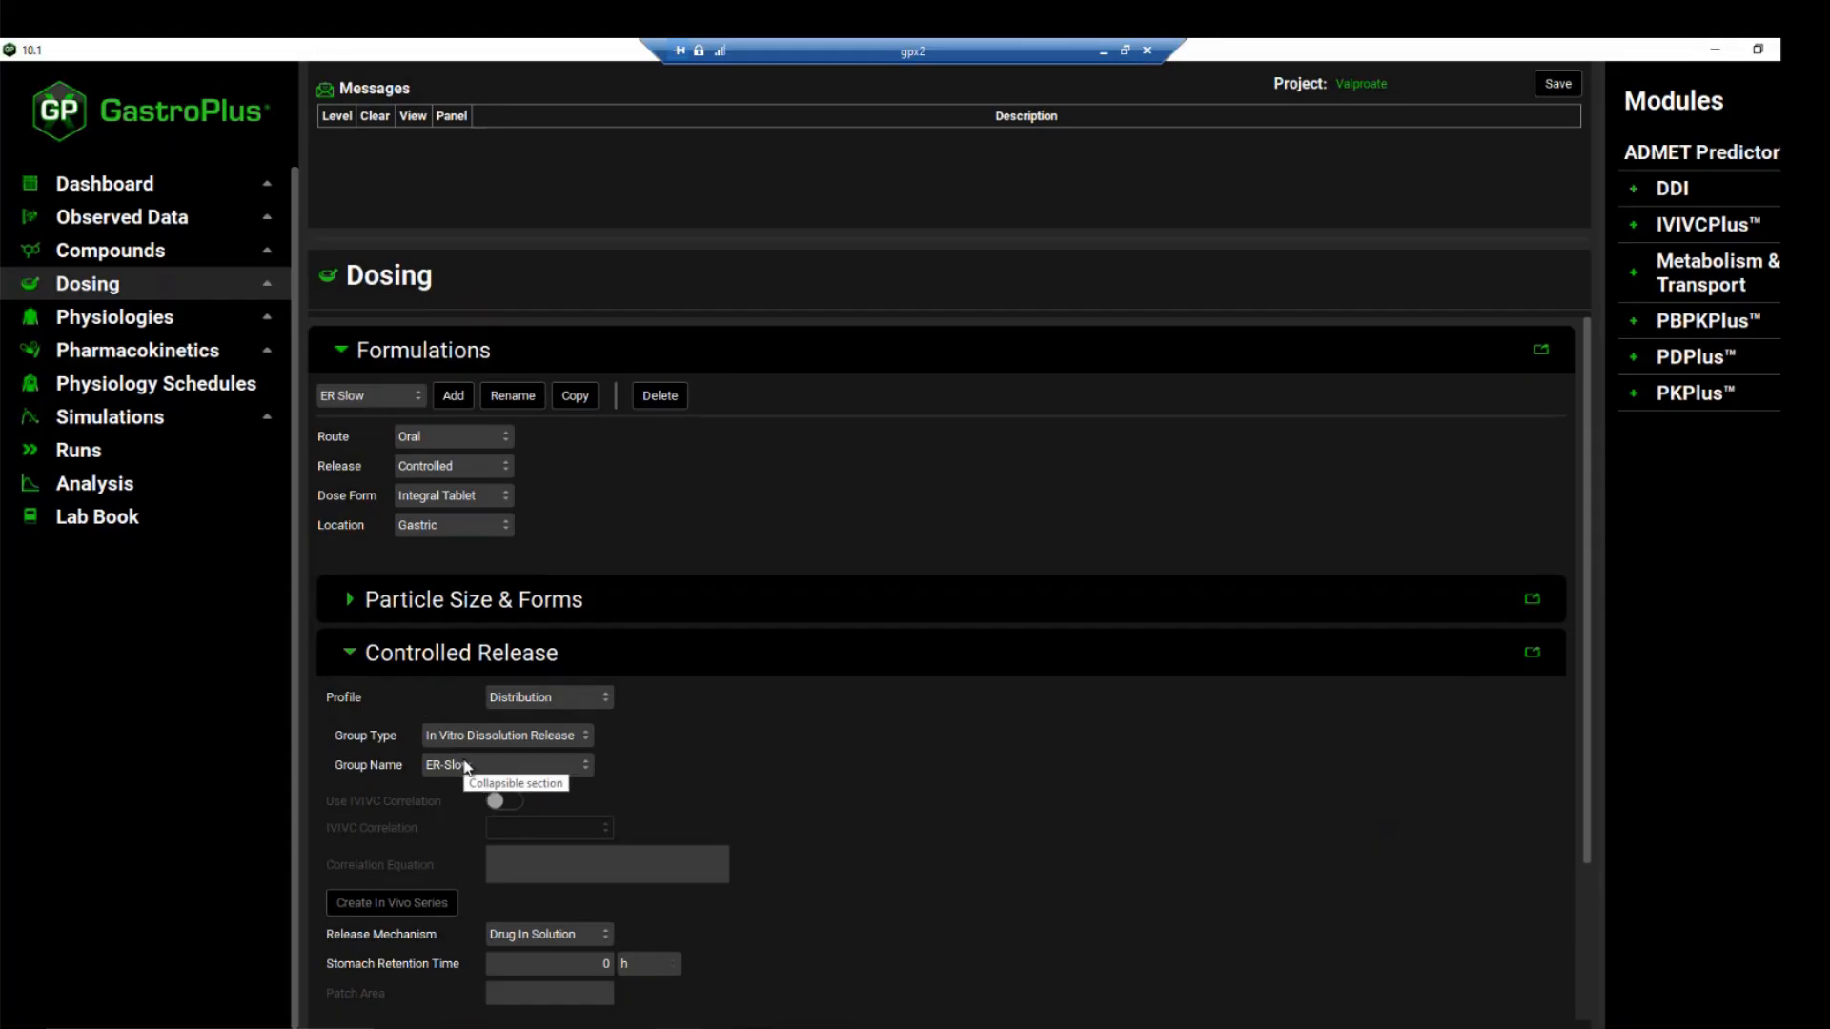
click(415, 398)
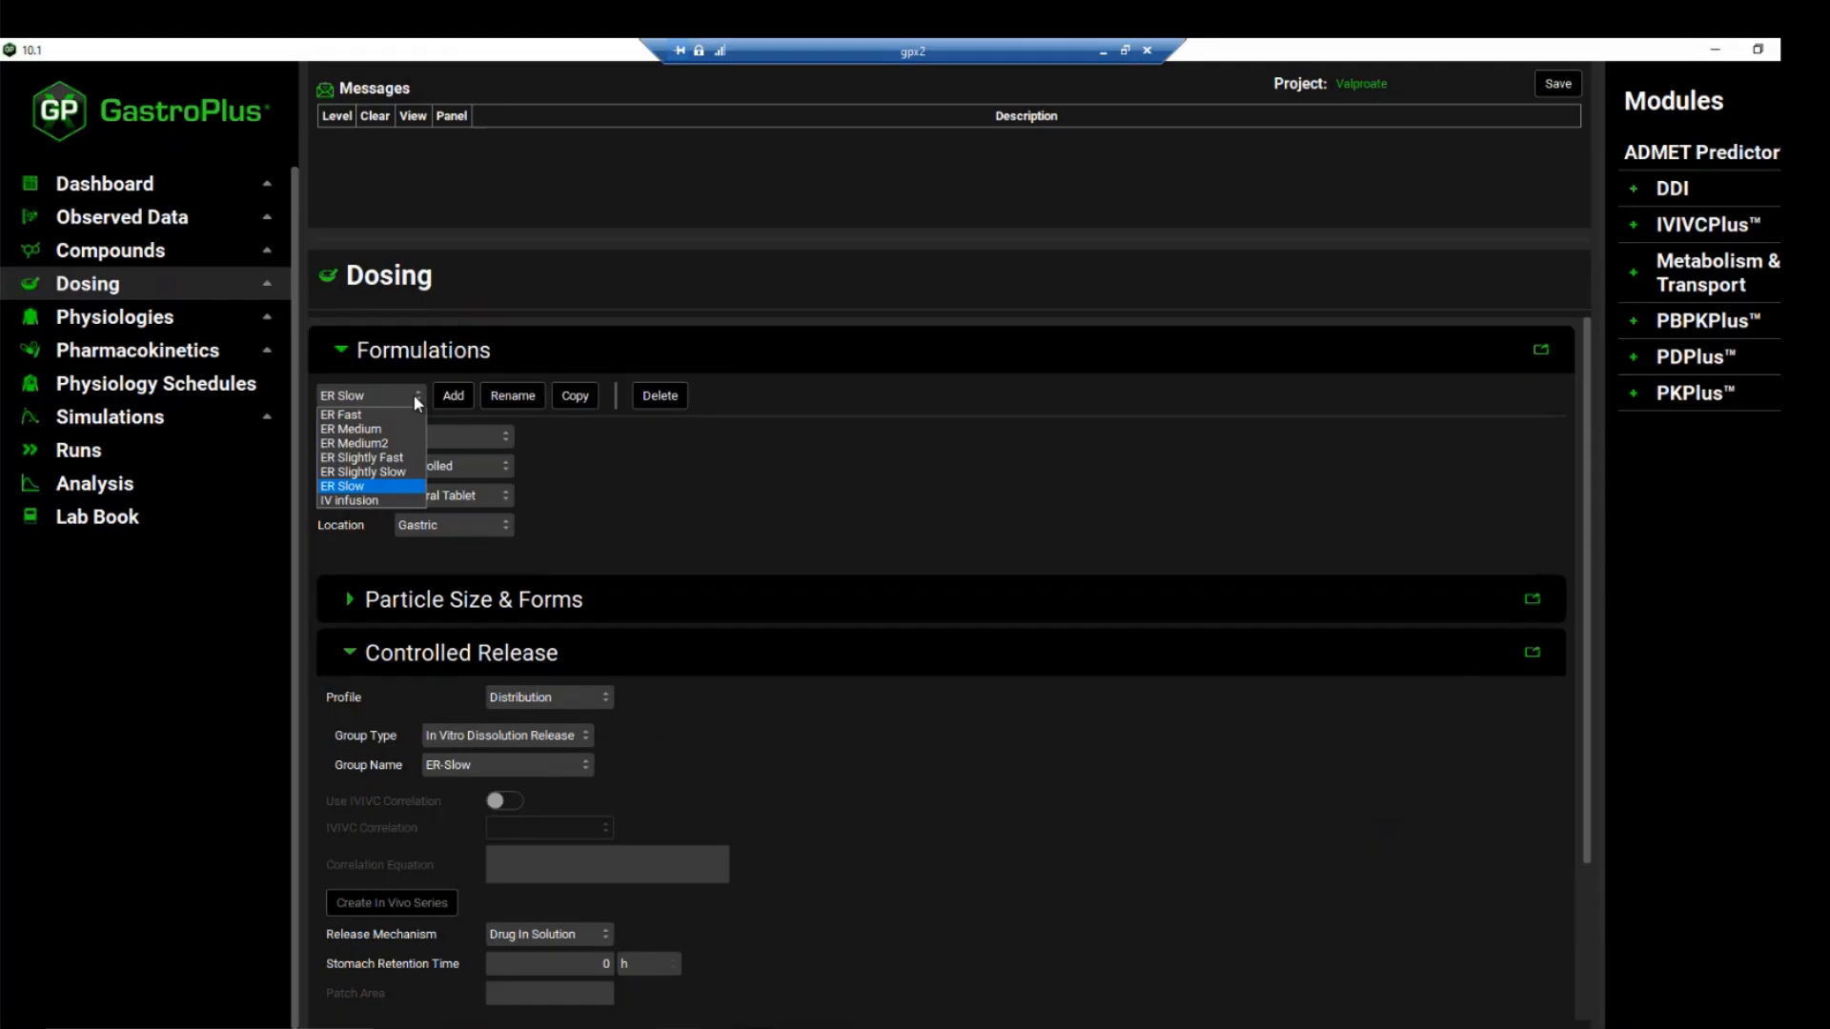
click(399, 472)
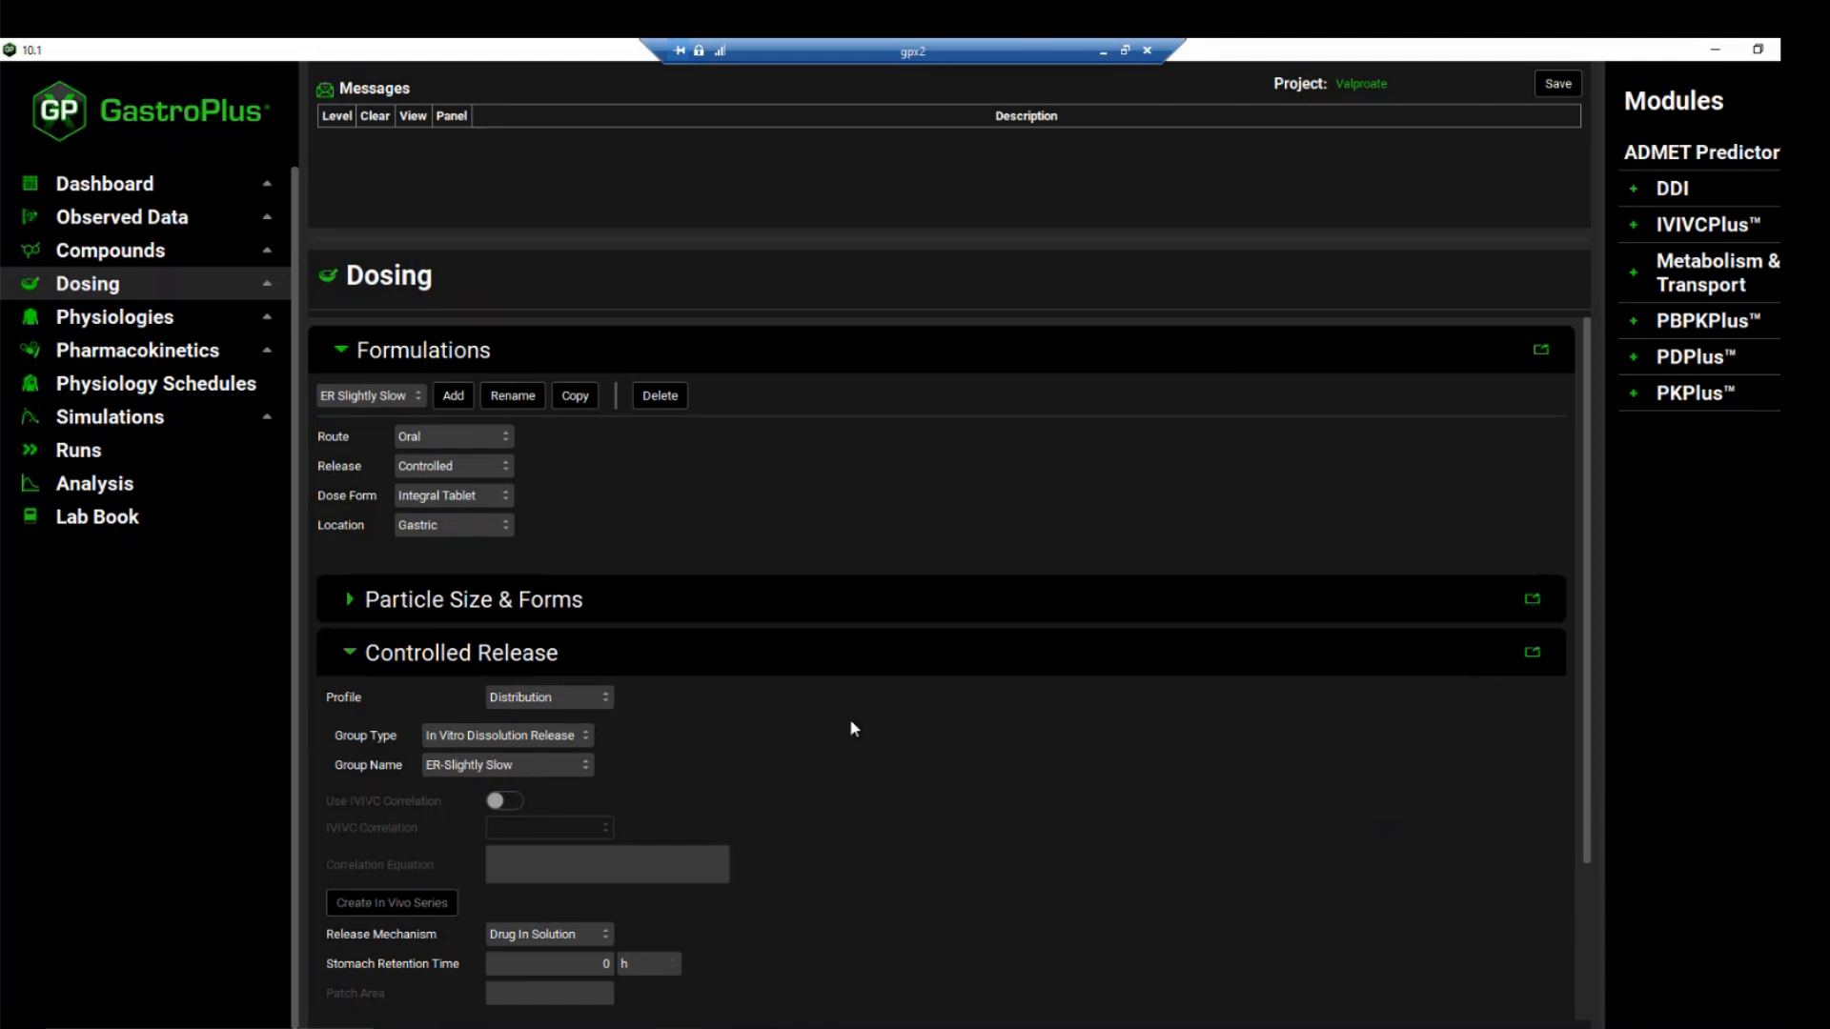
click(153, 497)
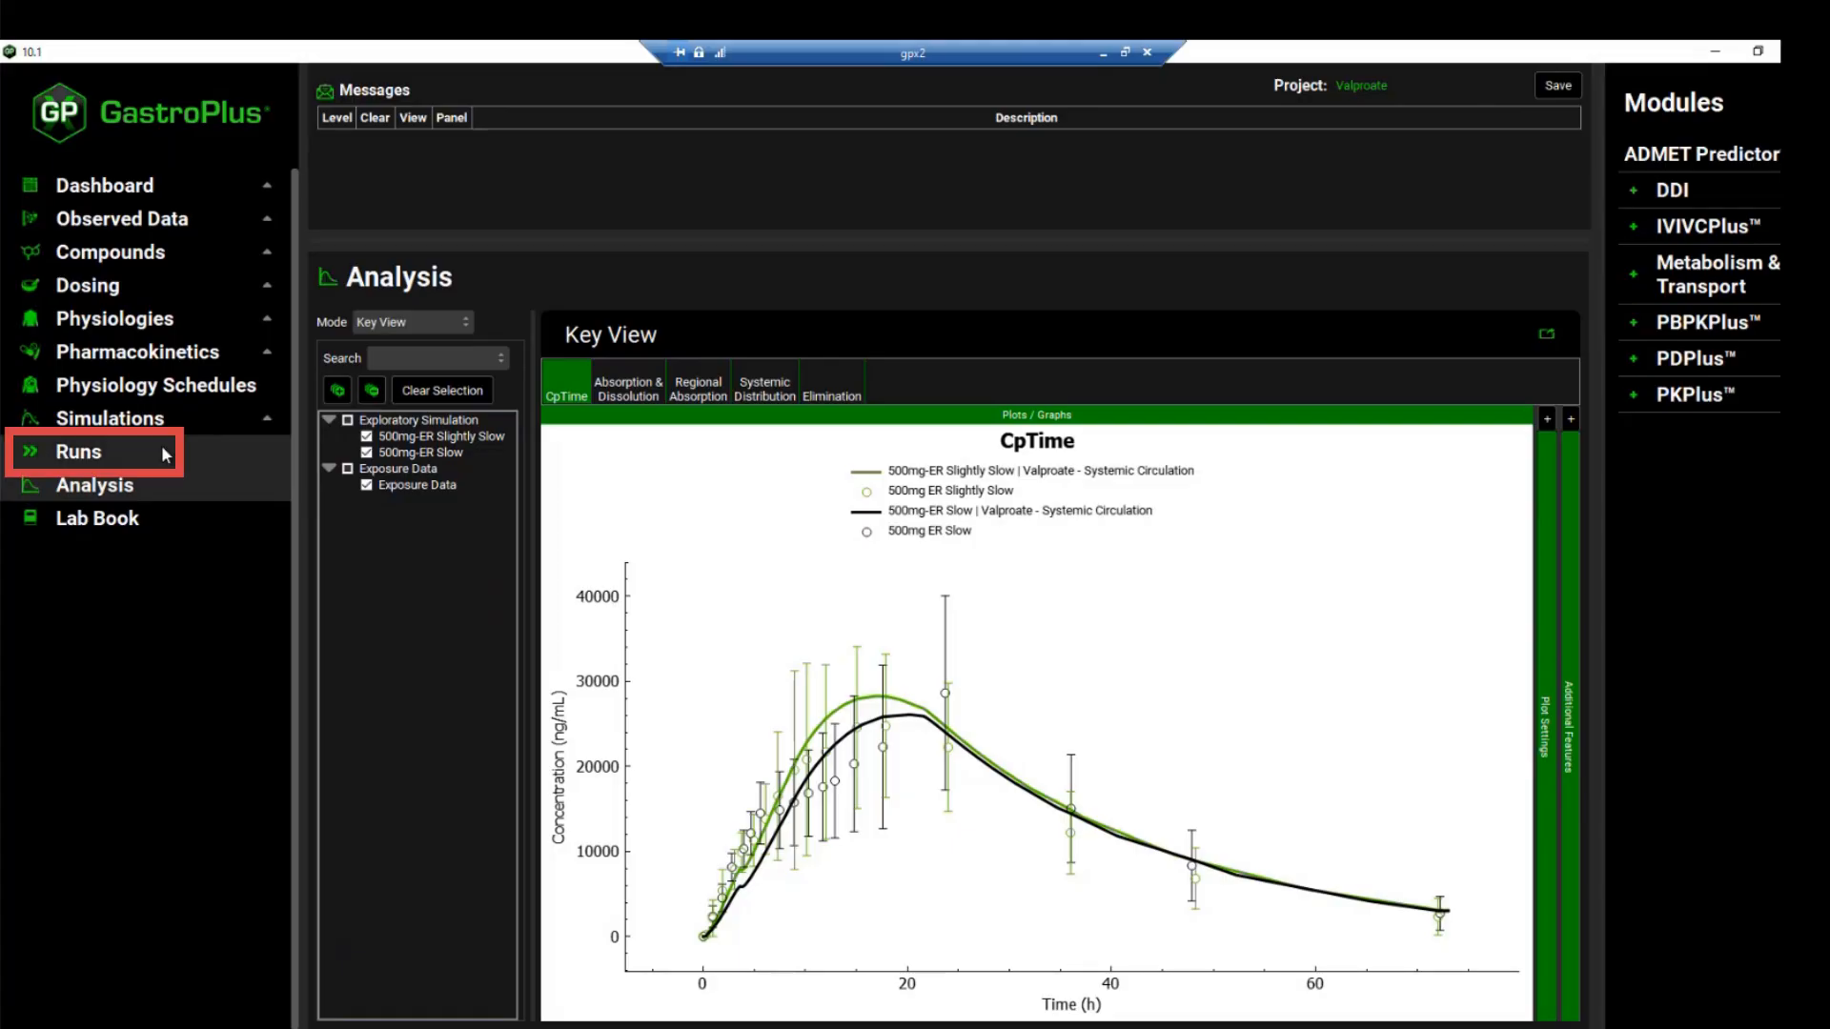
Add a Virtual Bioequivalence run named "Slow vs Slightly slow VBE"
click(259, 463)
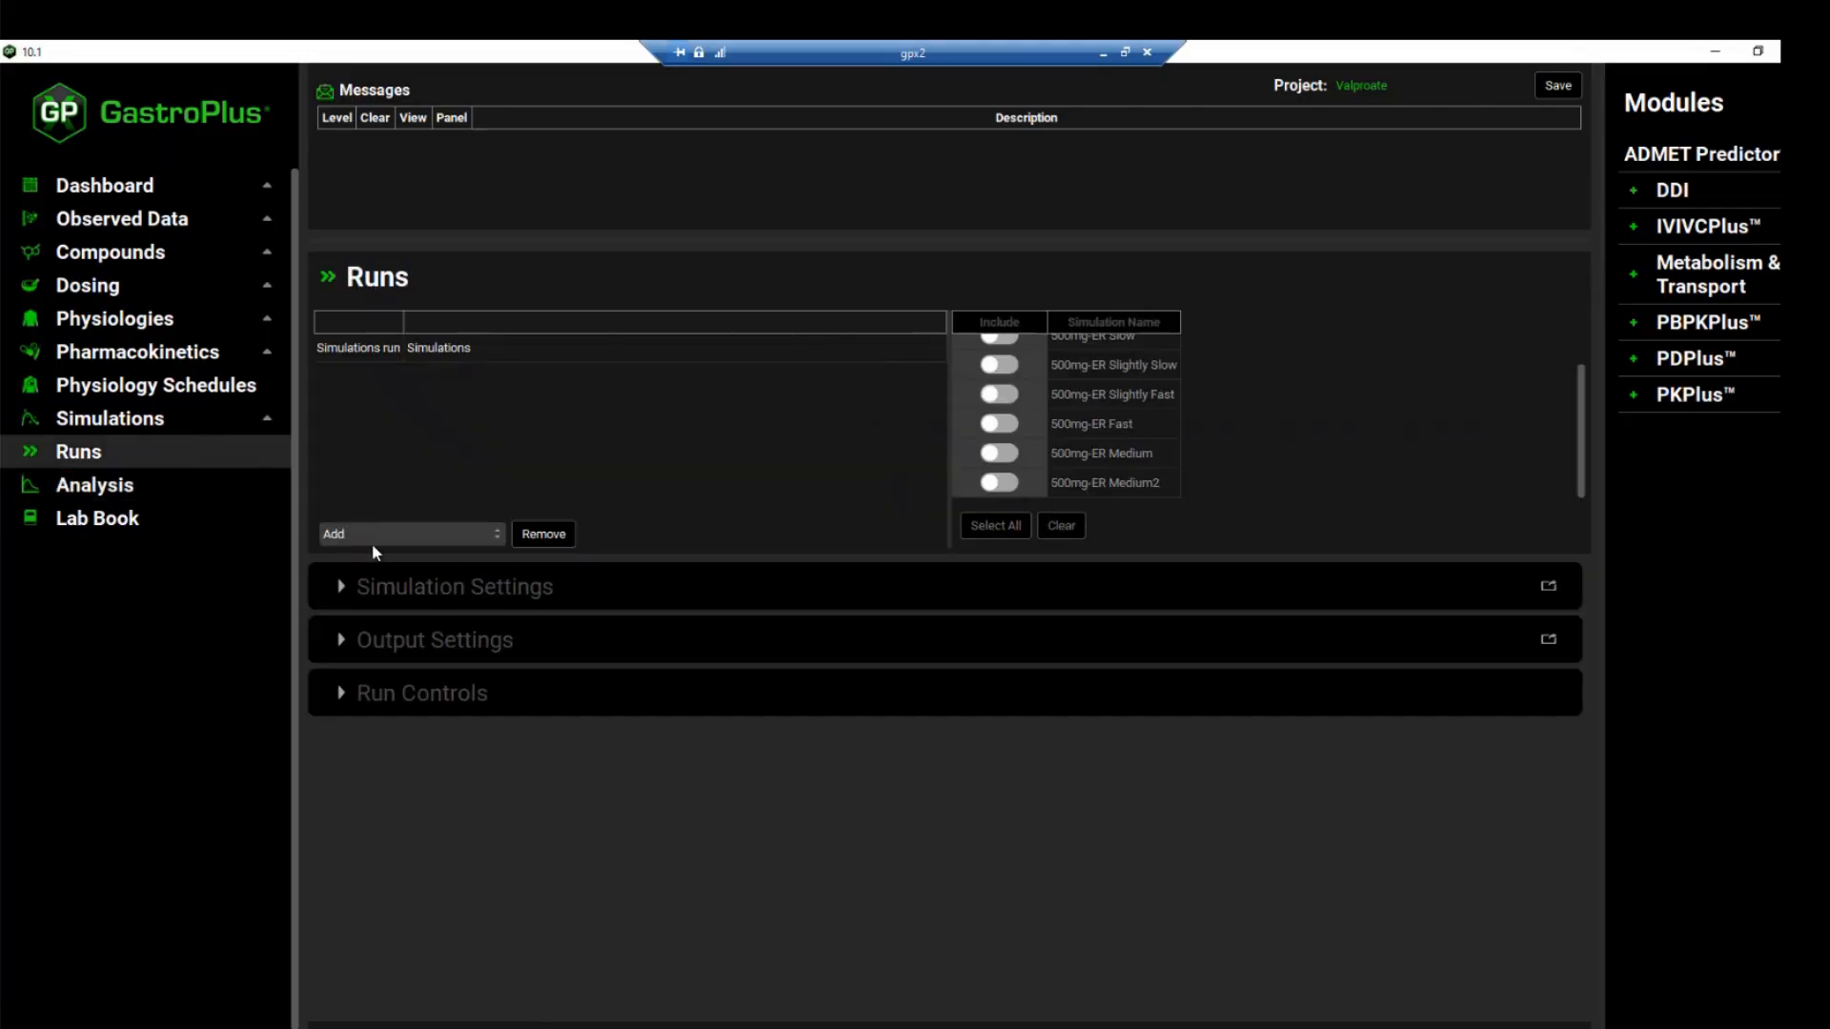
click(379, 535)
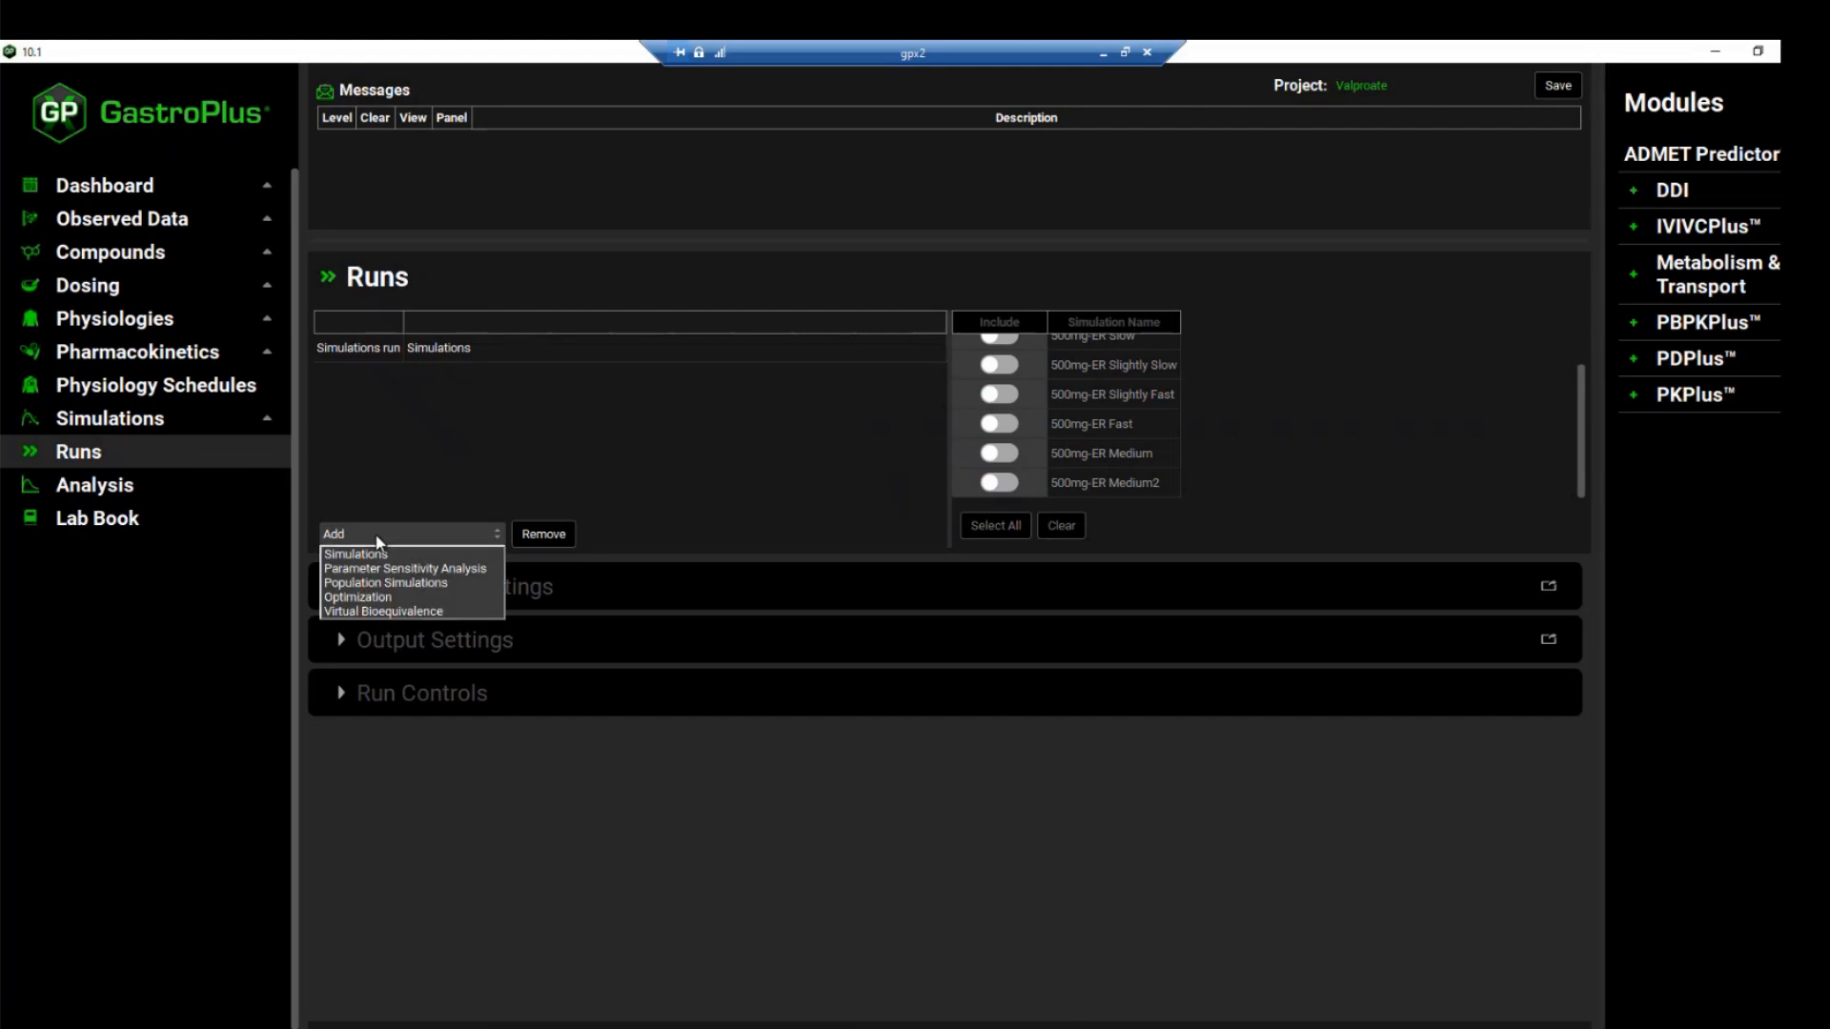
click(417, 612)
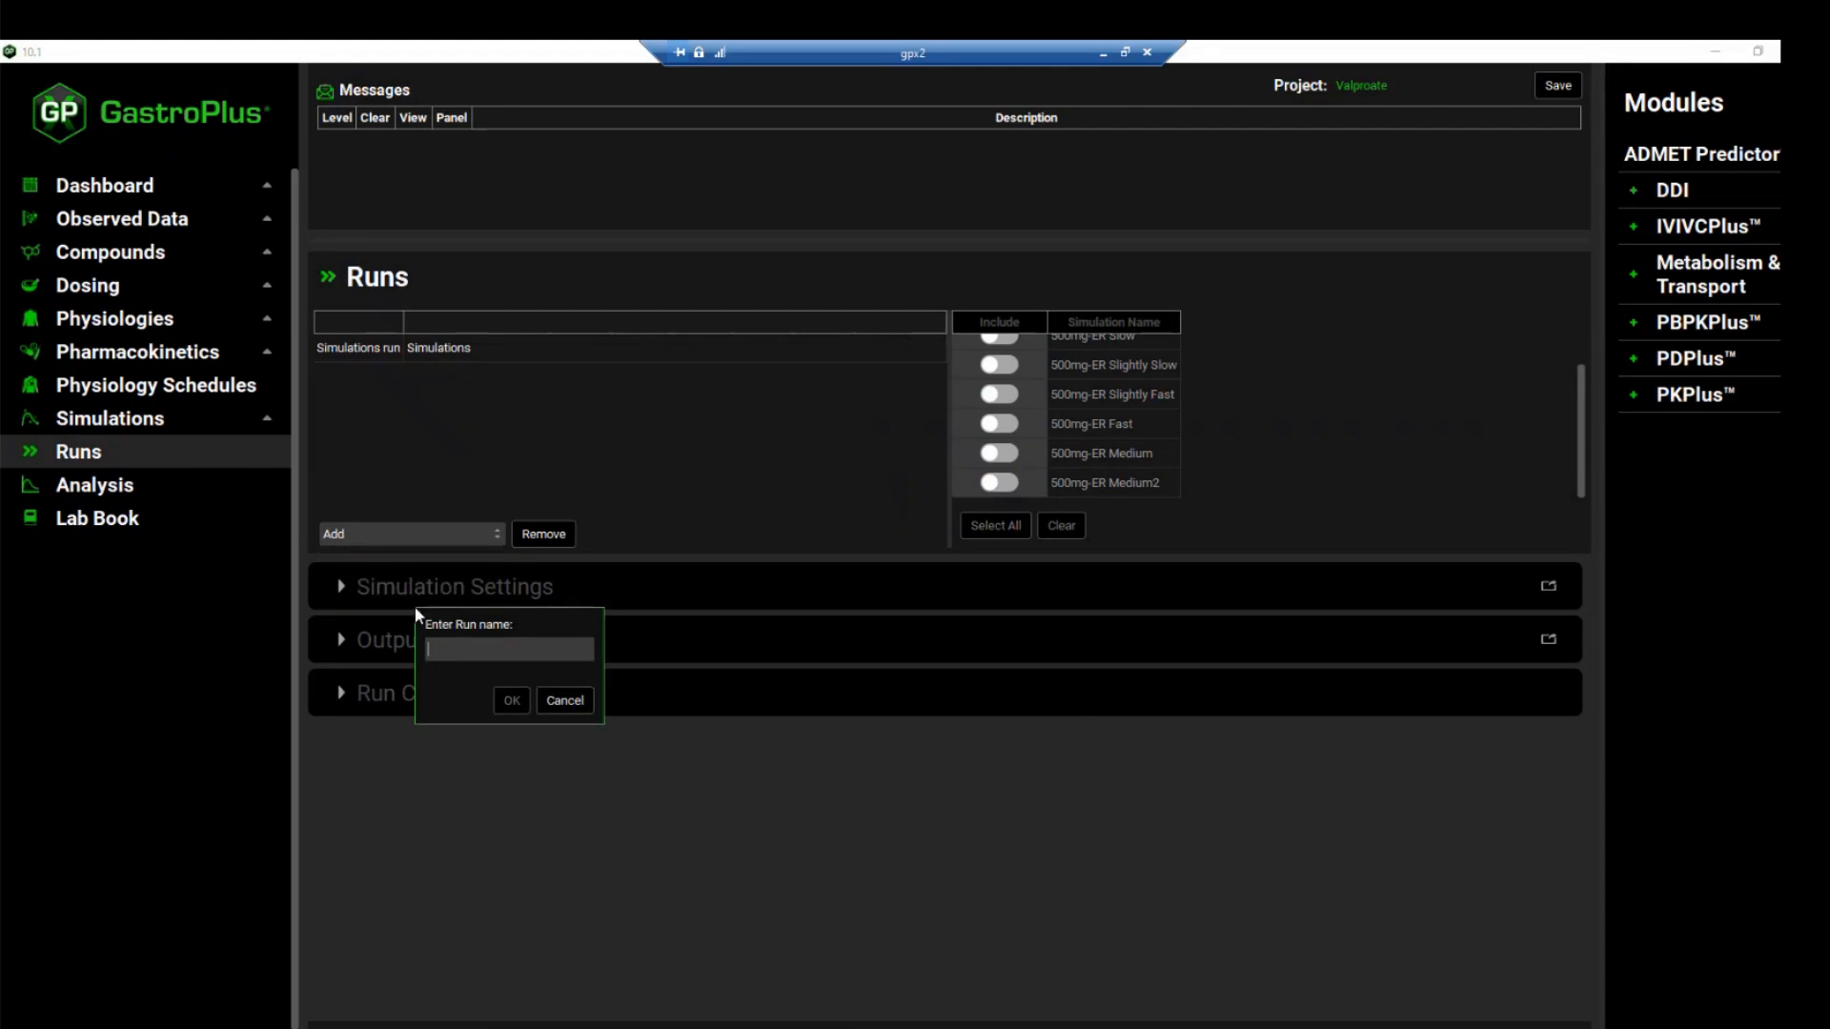
text(Slow vs Slightly slow VBE)
click(505, 705)
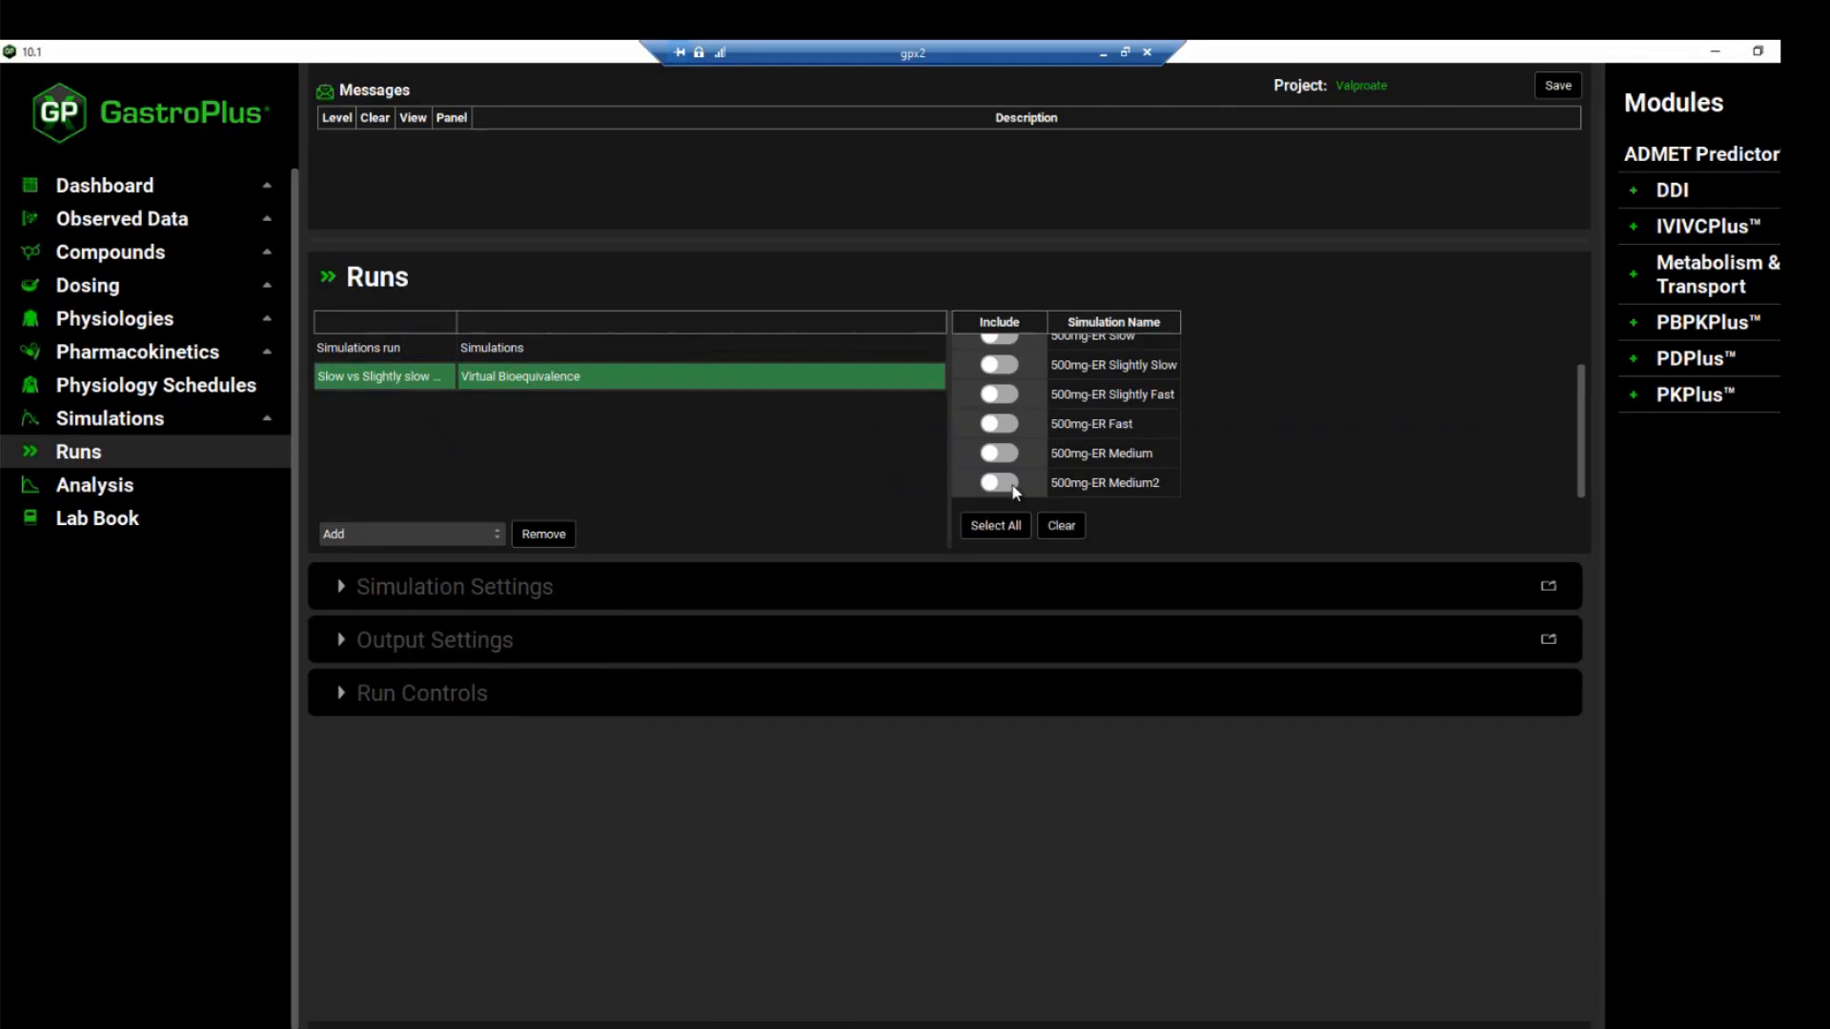
Include the 500mg-ER Slightly Slow and 500mg-ER Slow simulations in the bioequivalence run, with 500mg-ER Slow as the reference simulation
scroll(1058, 424, up, 2)
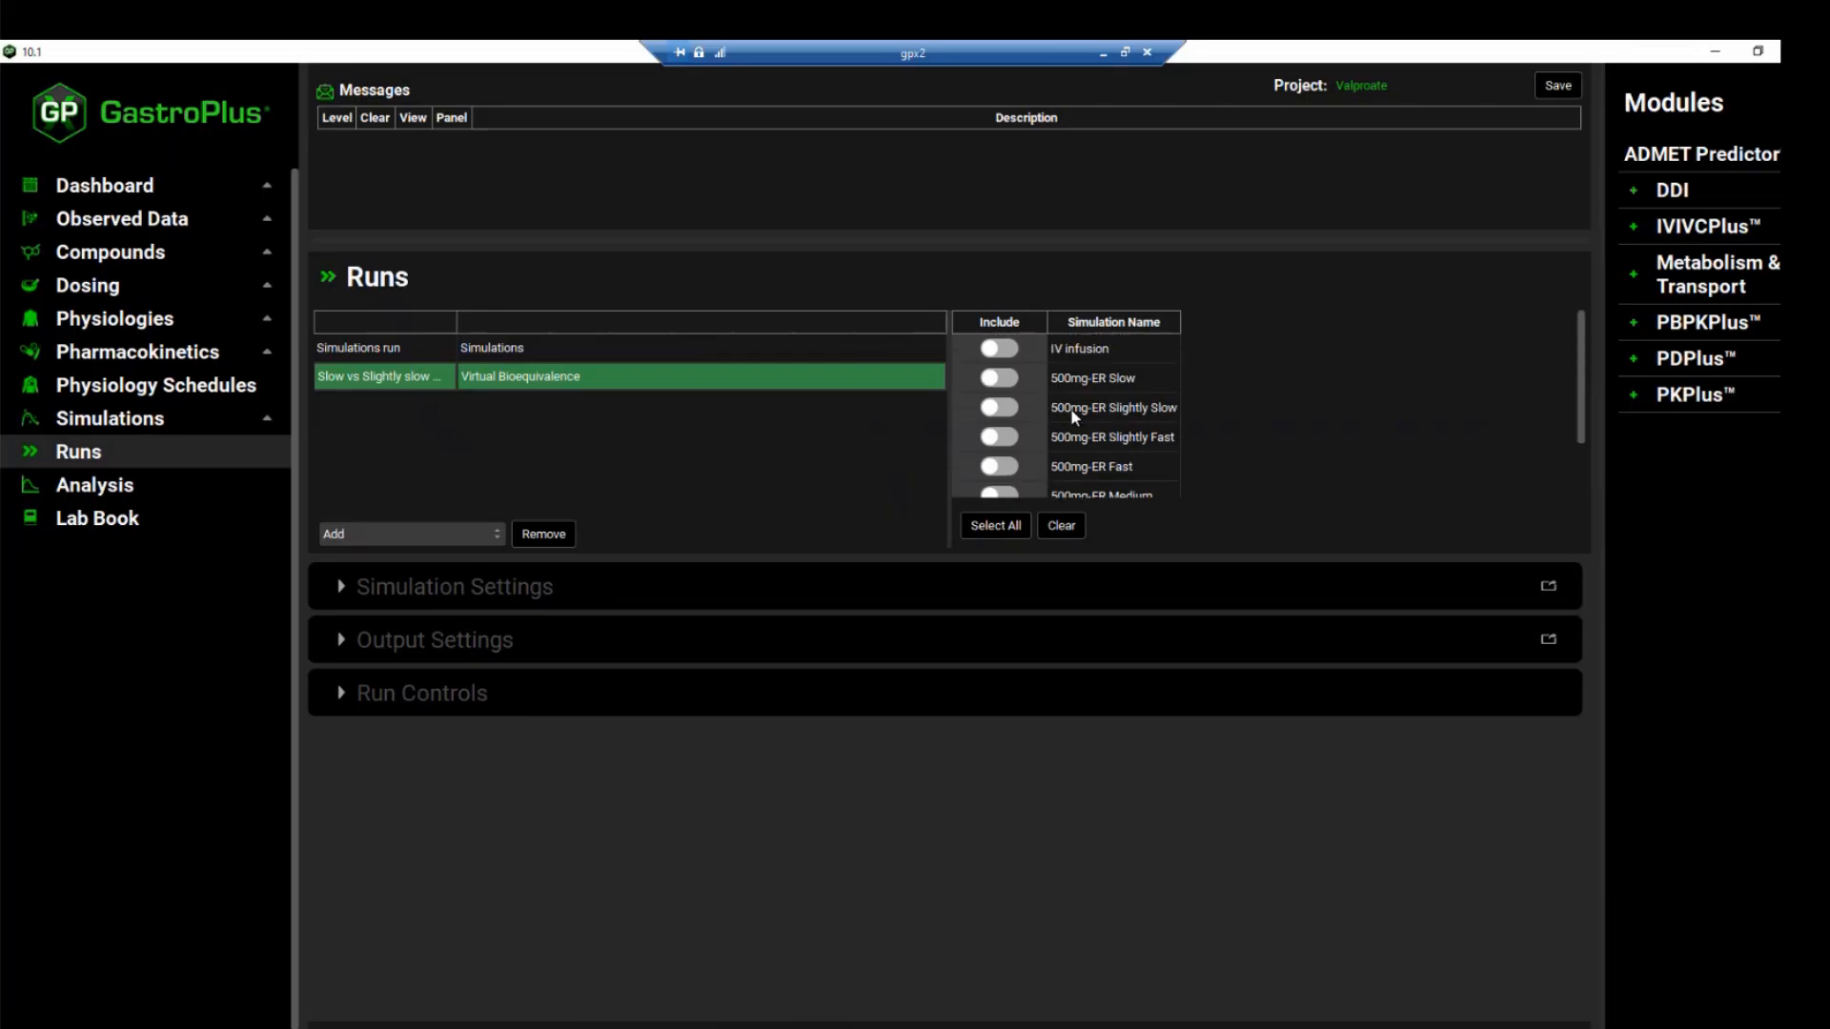
click(1012, 407)
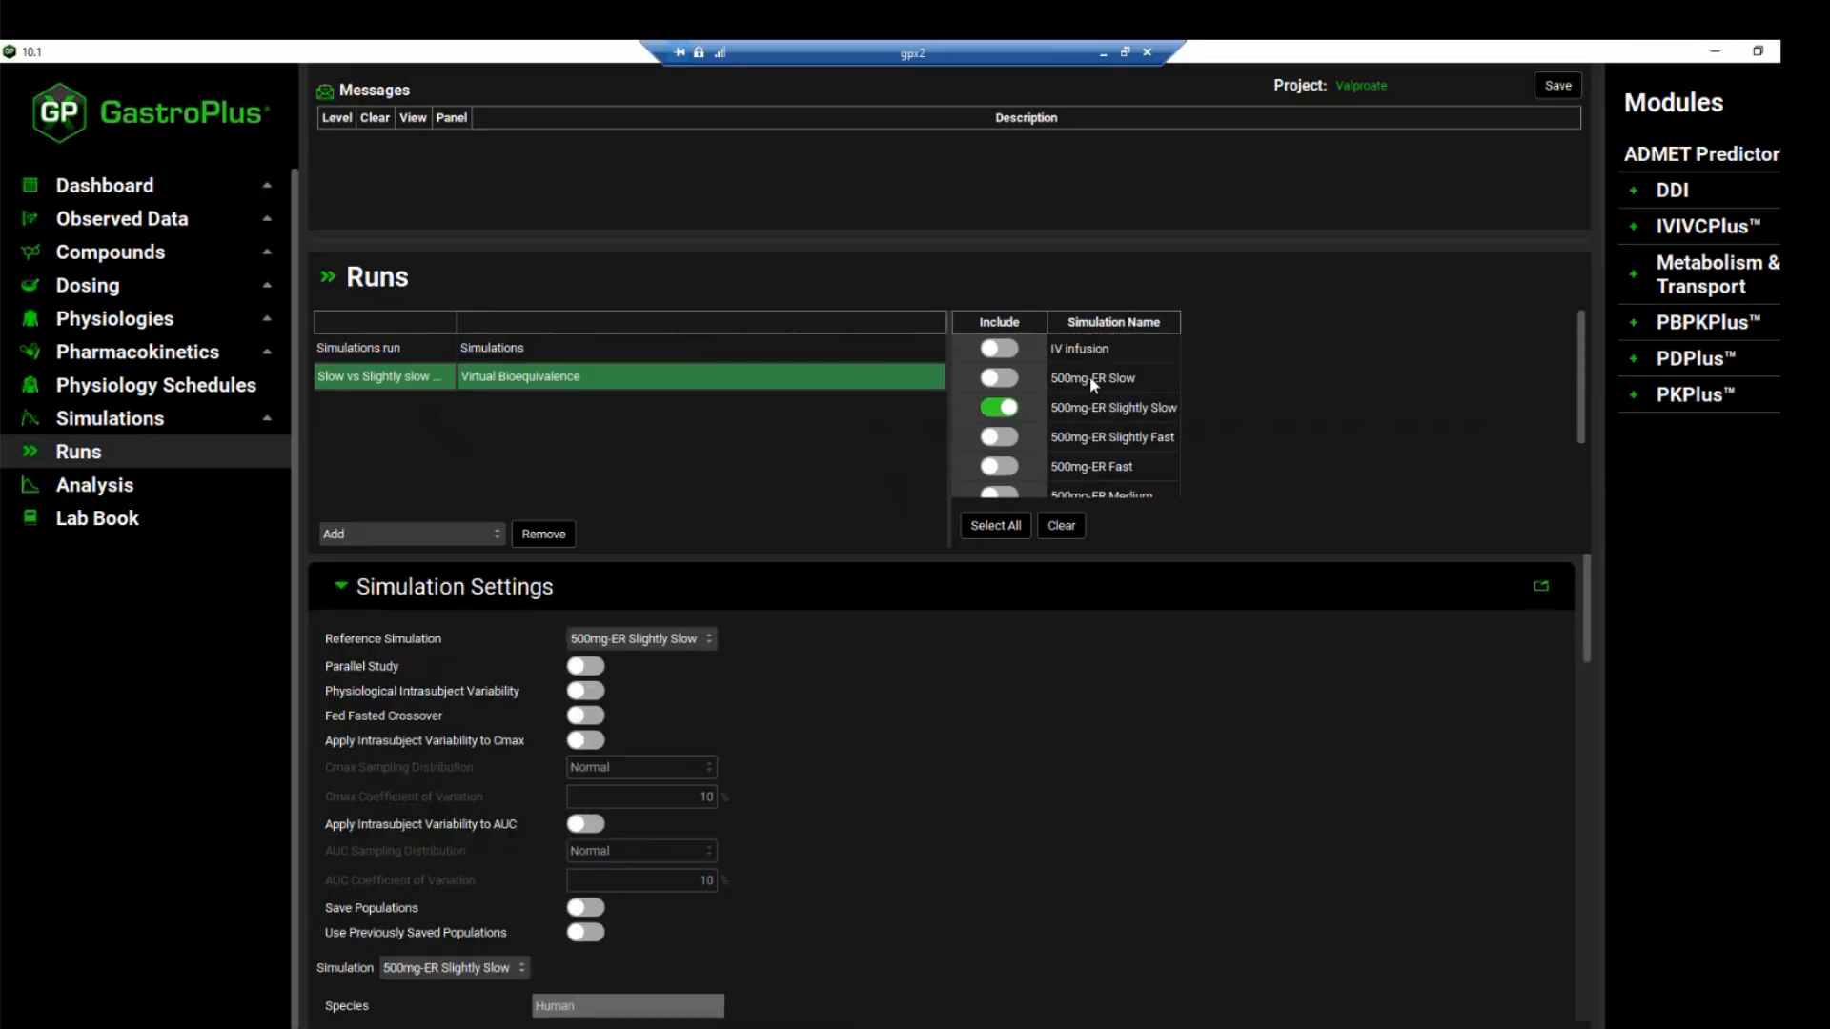
click(1006, 378)
click(660, 646)
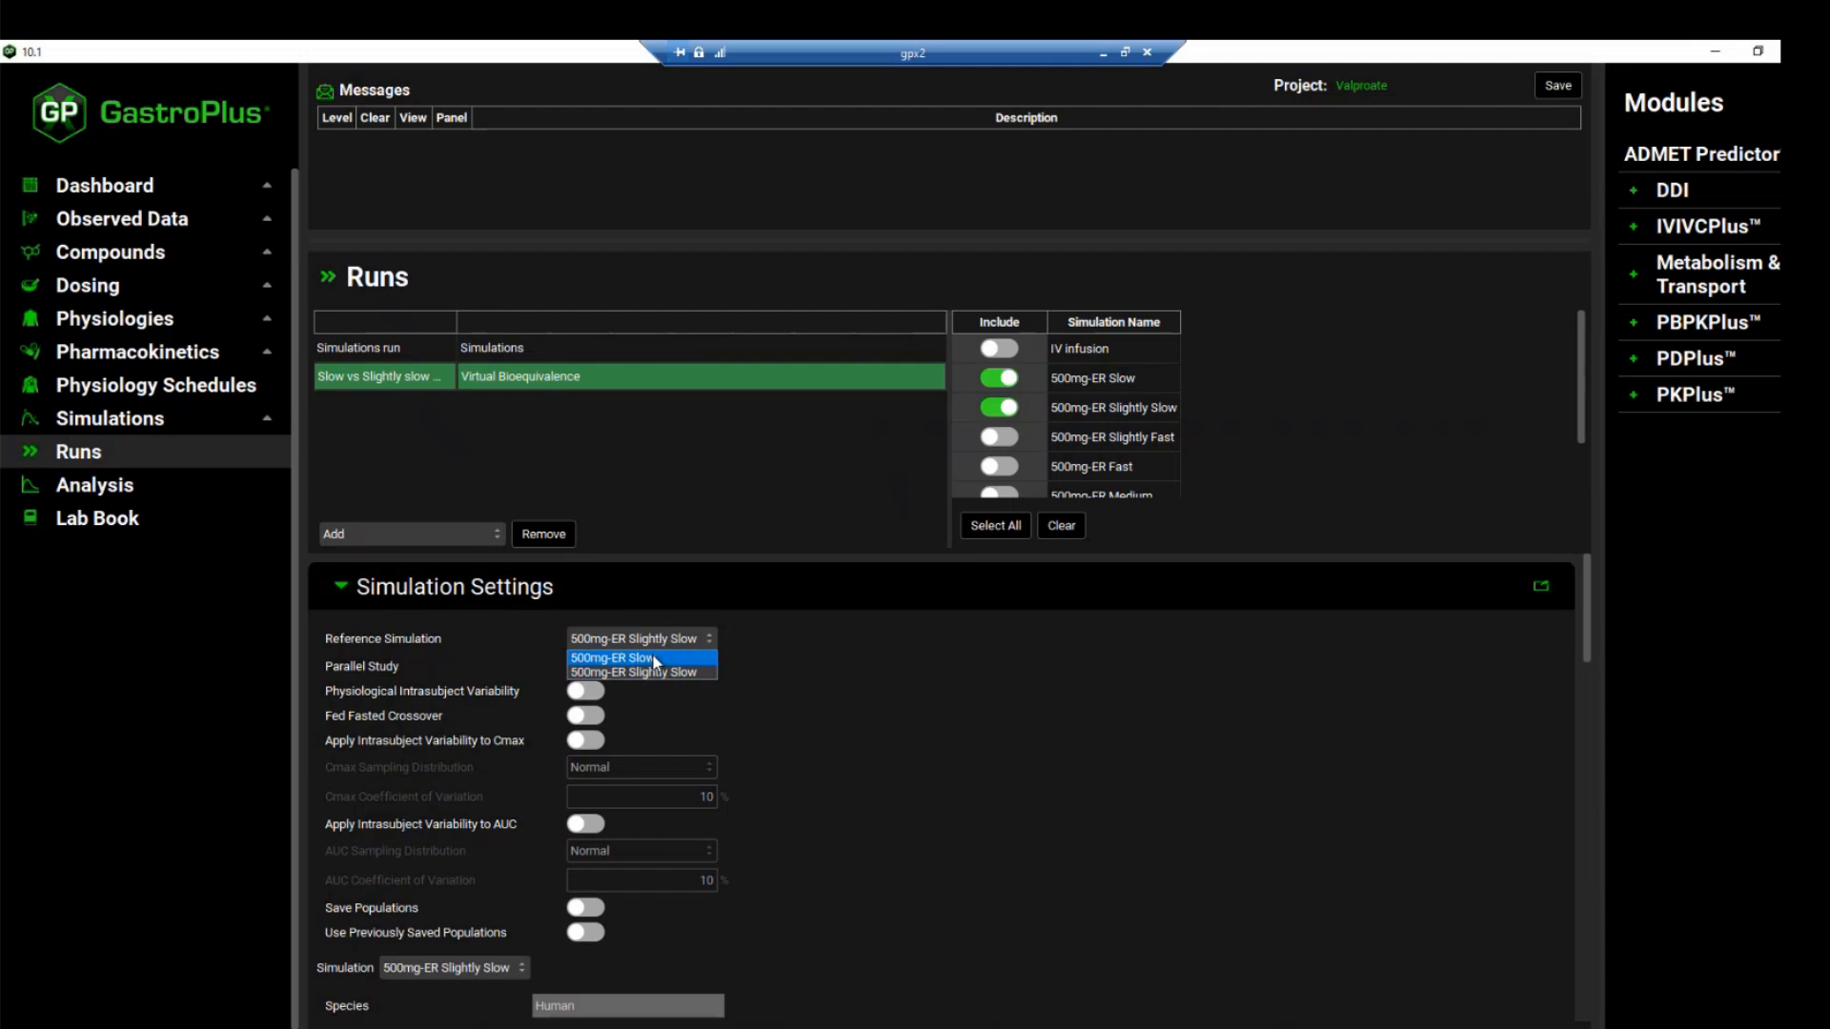
click(654, 658)
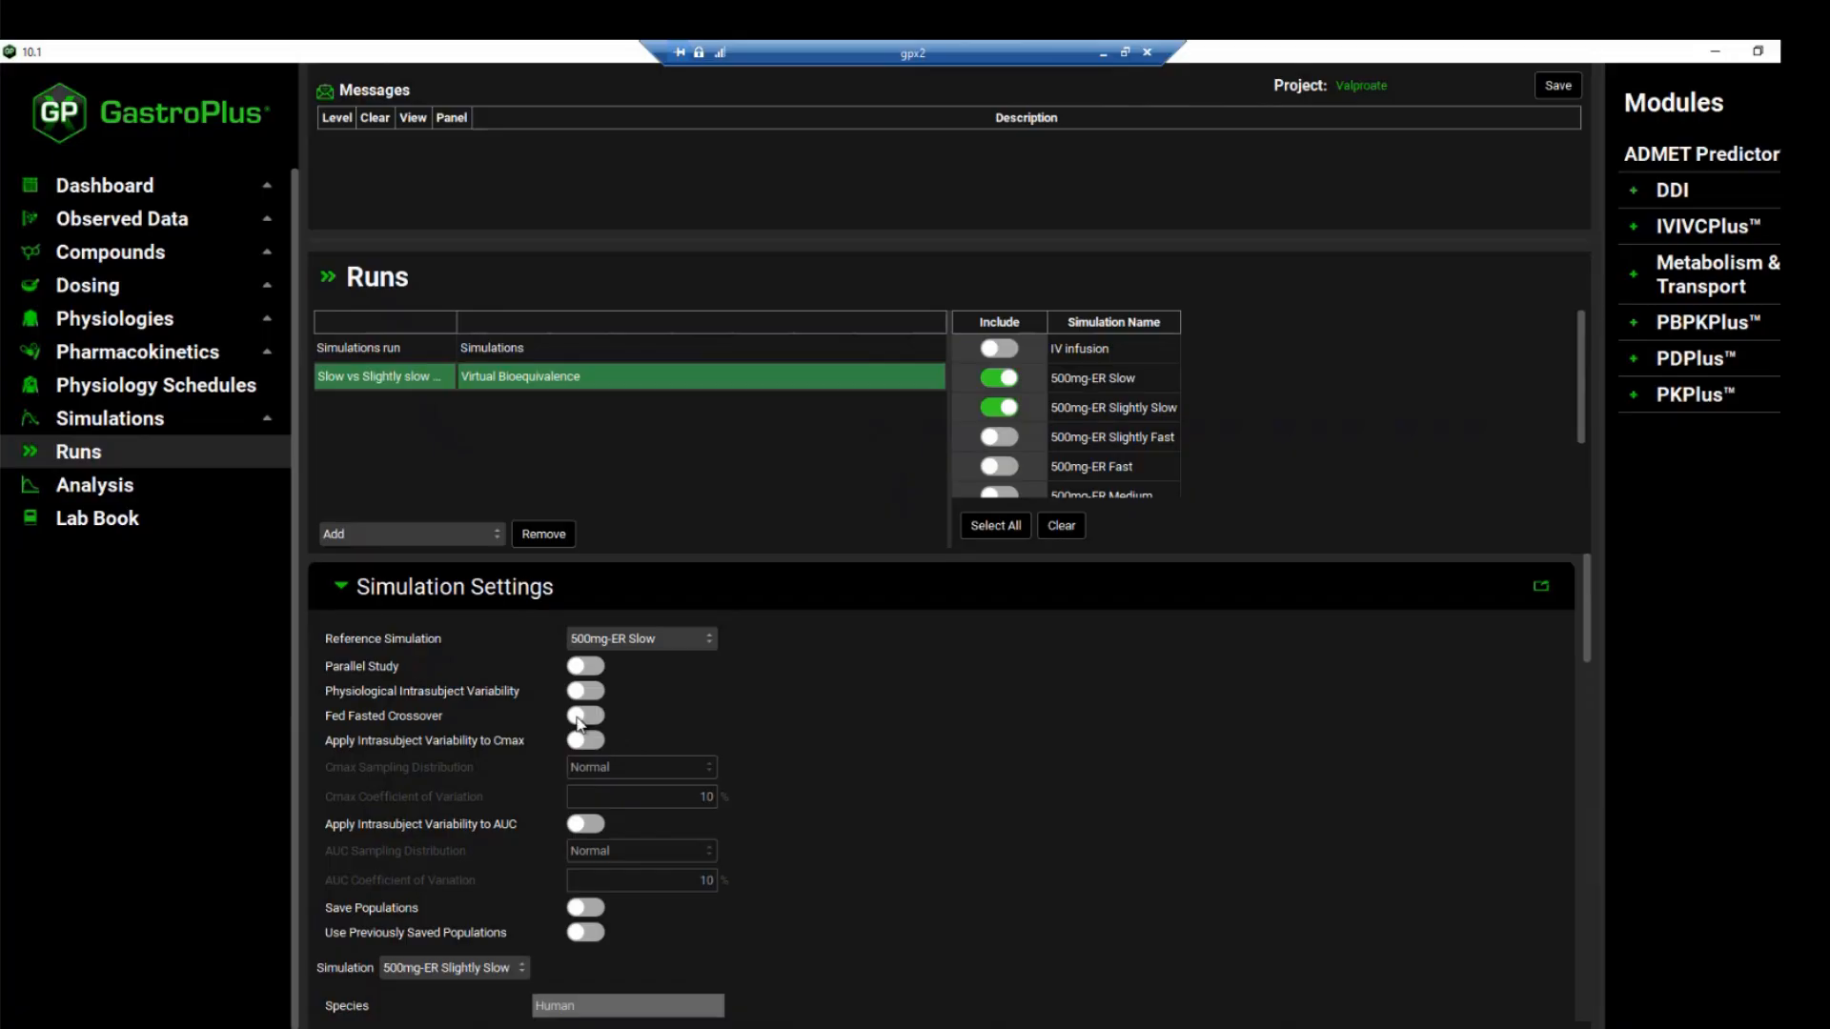
Review the population settings and varied parameters of the 500mg-ER Slow simulation, including the Valproate compound's parameter tree
scroll(610, 711, down, 1)
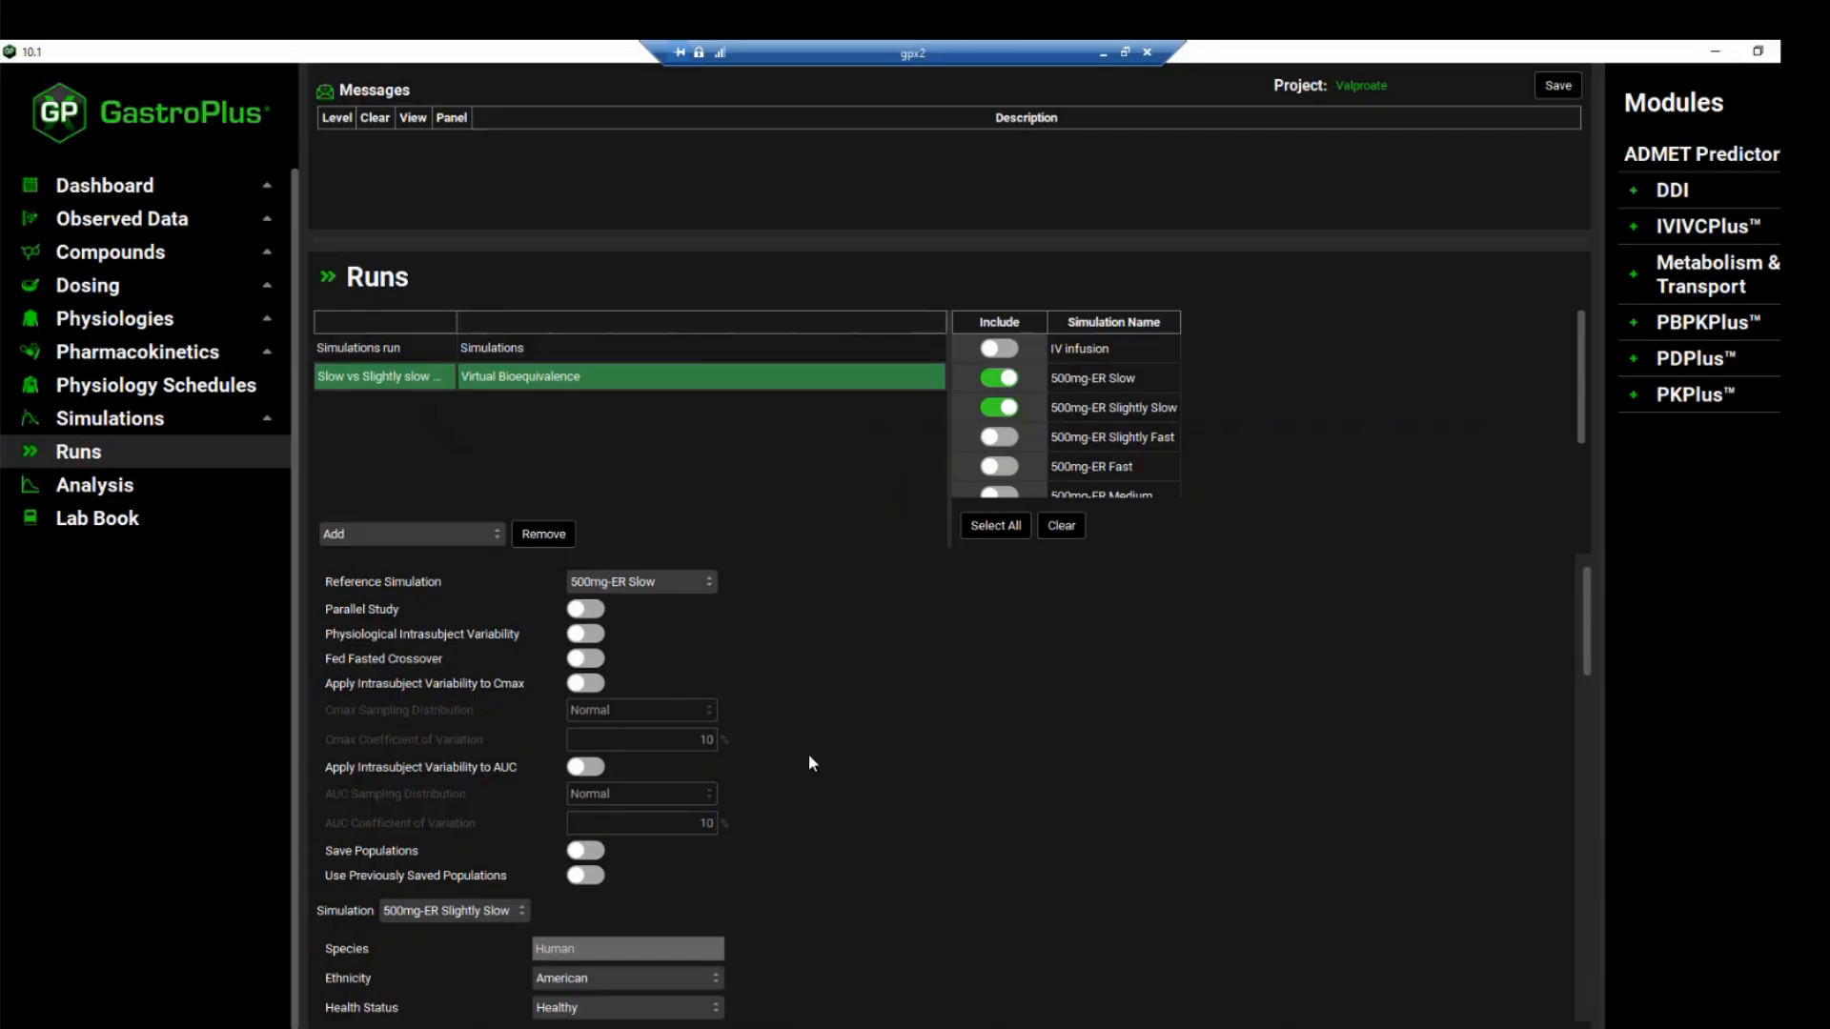
click(452, 910)
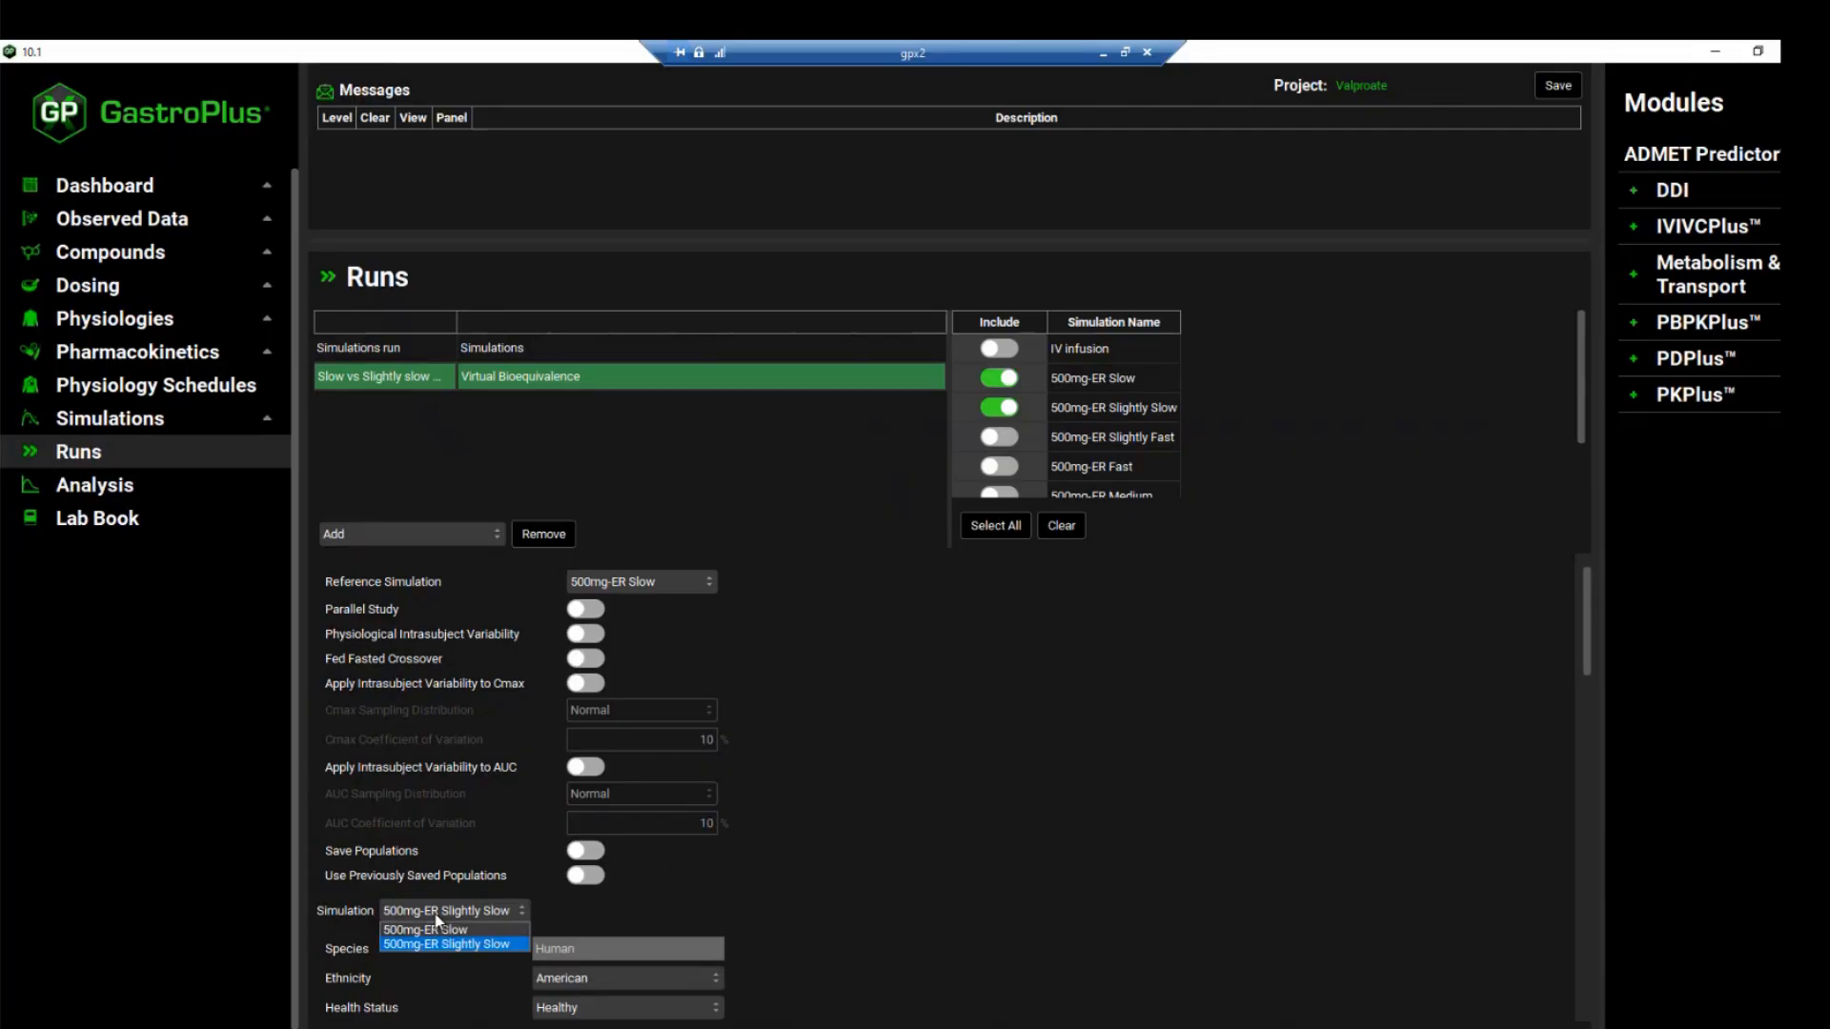
click(429, 929)
scroll(889, 887, down, 3)
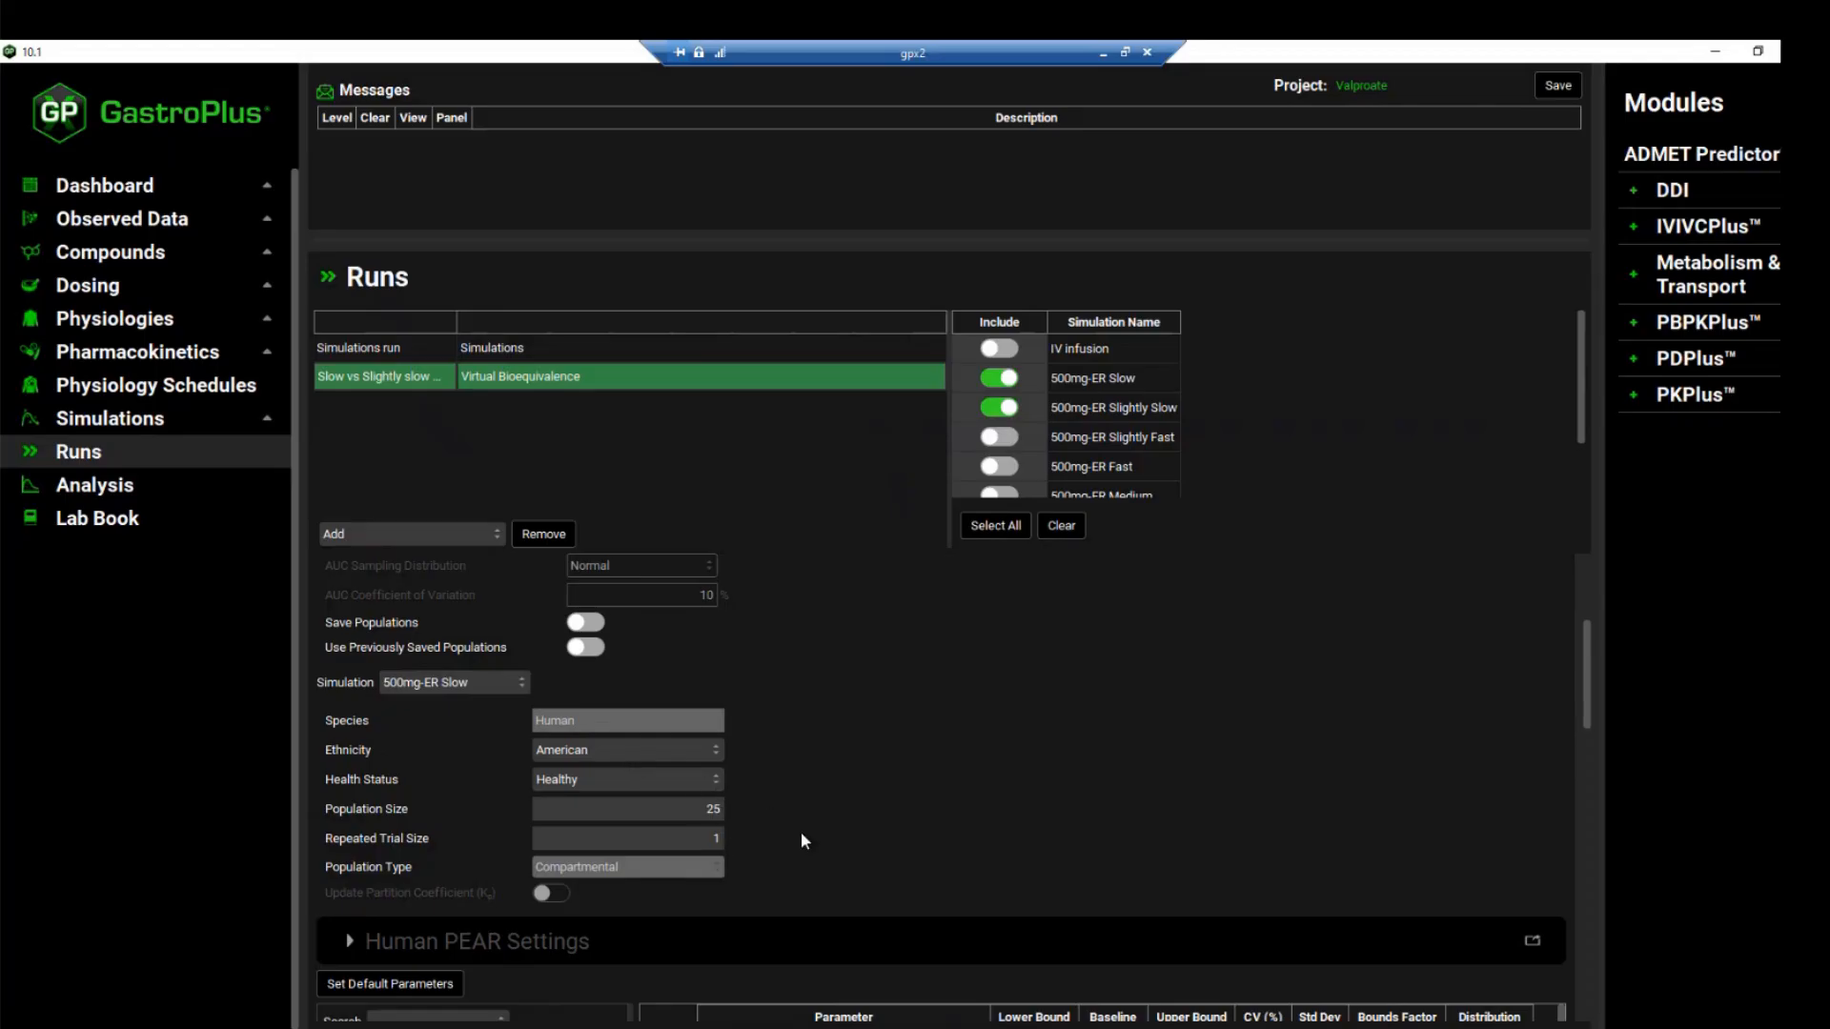
scroll(800, 841, down, 1)
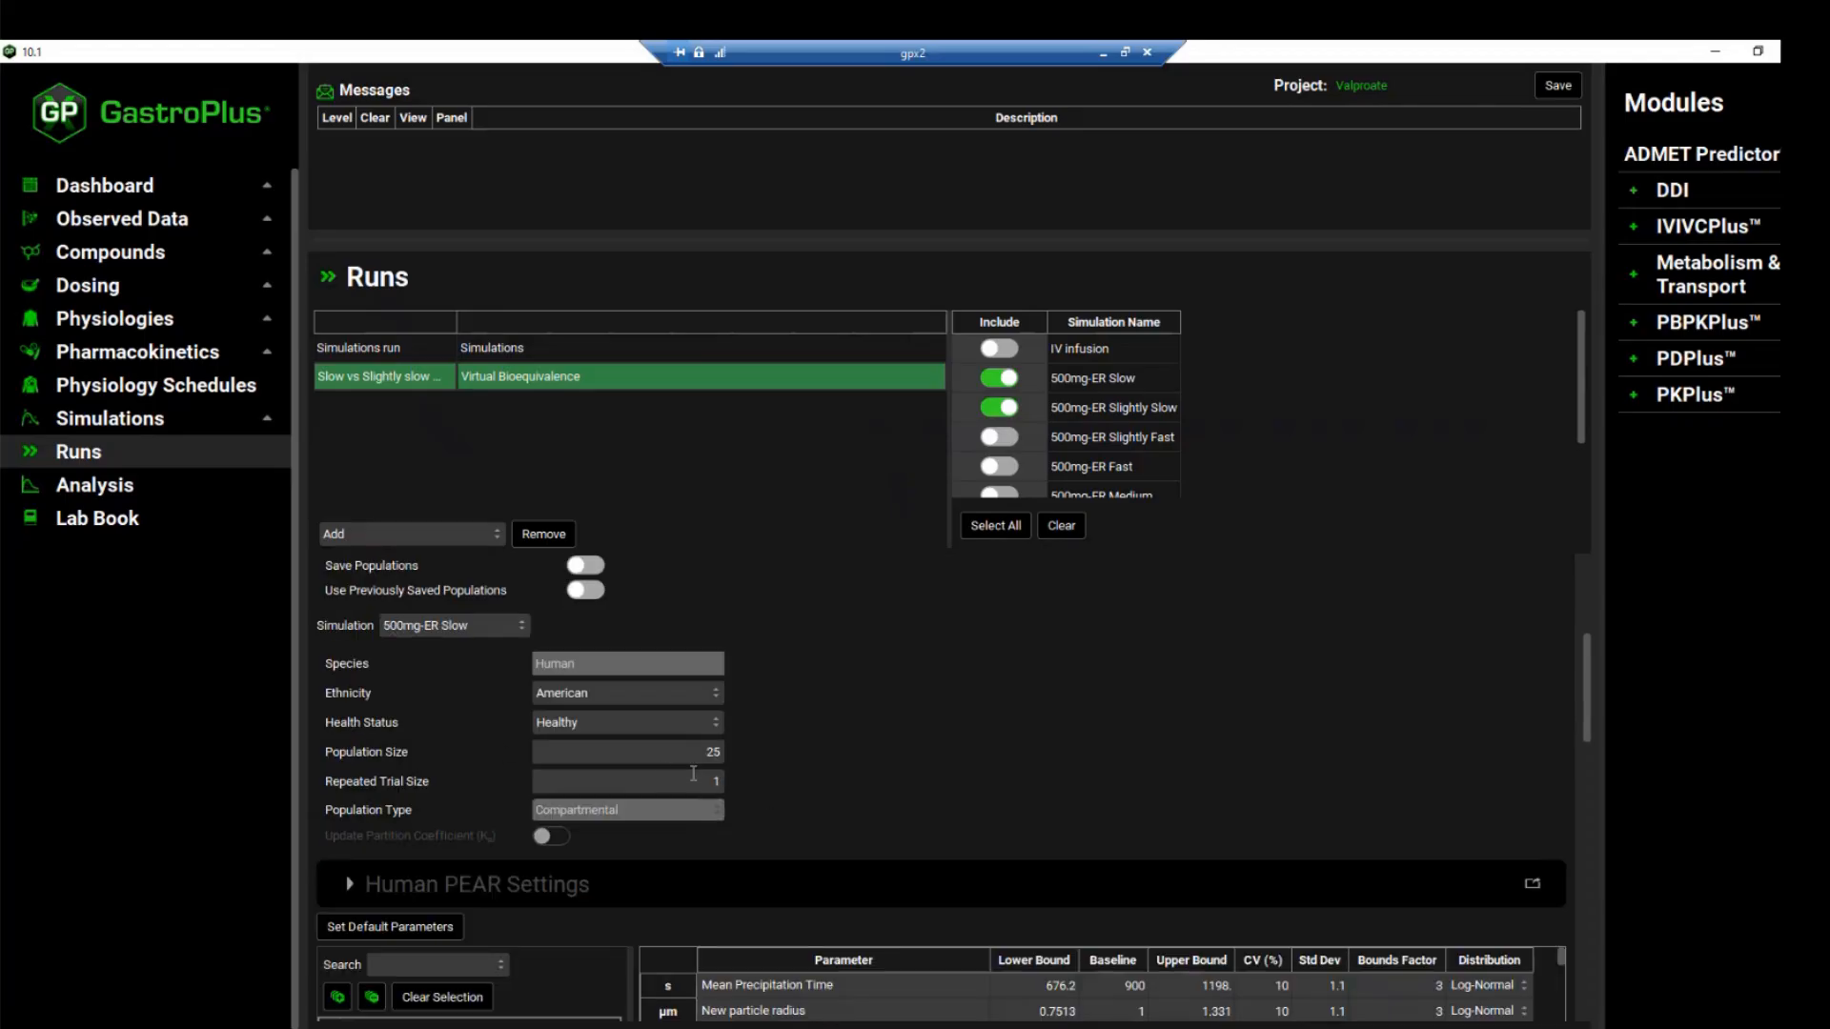
scroll(693, 773, down, 3)
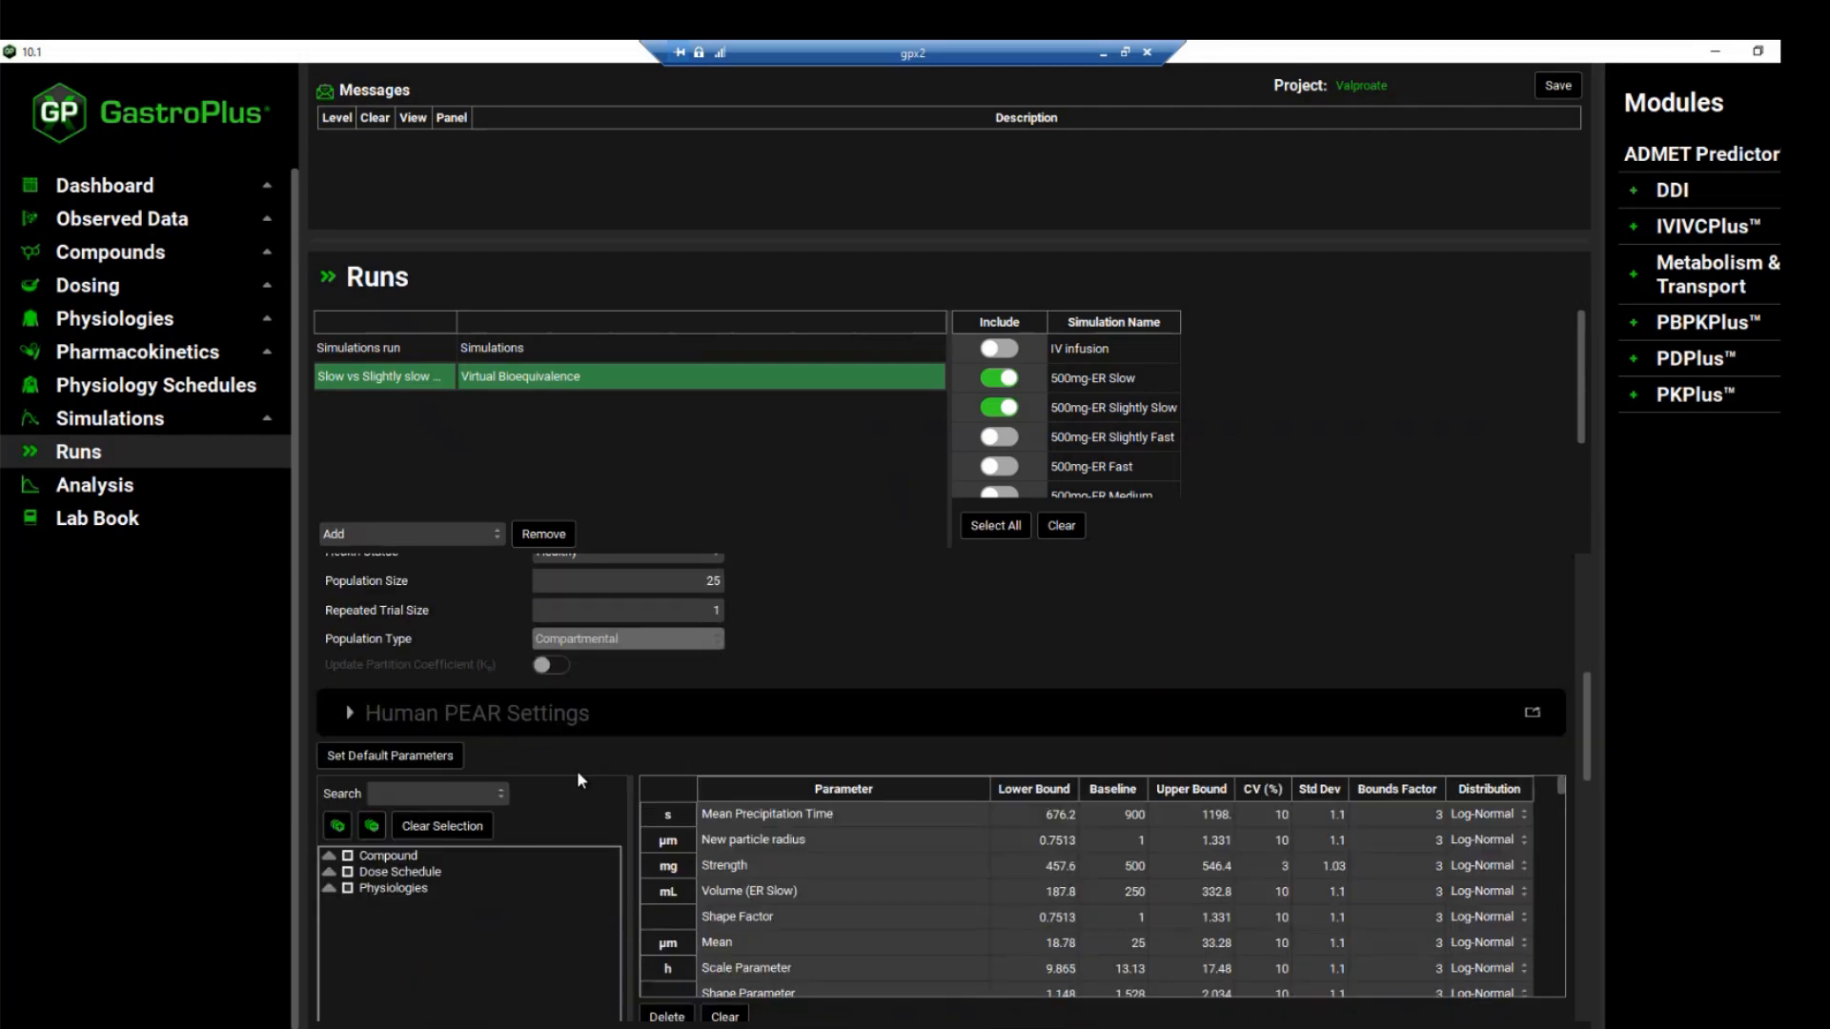
scroll(581, 859, down, 1)
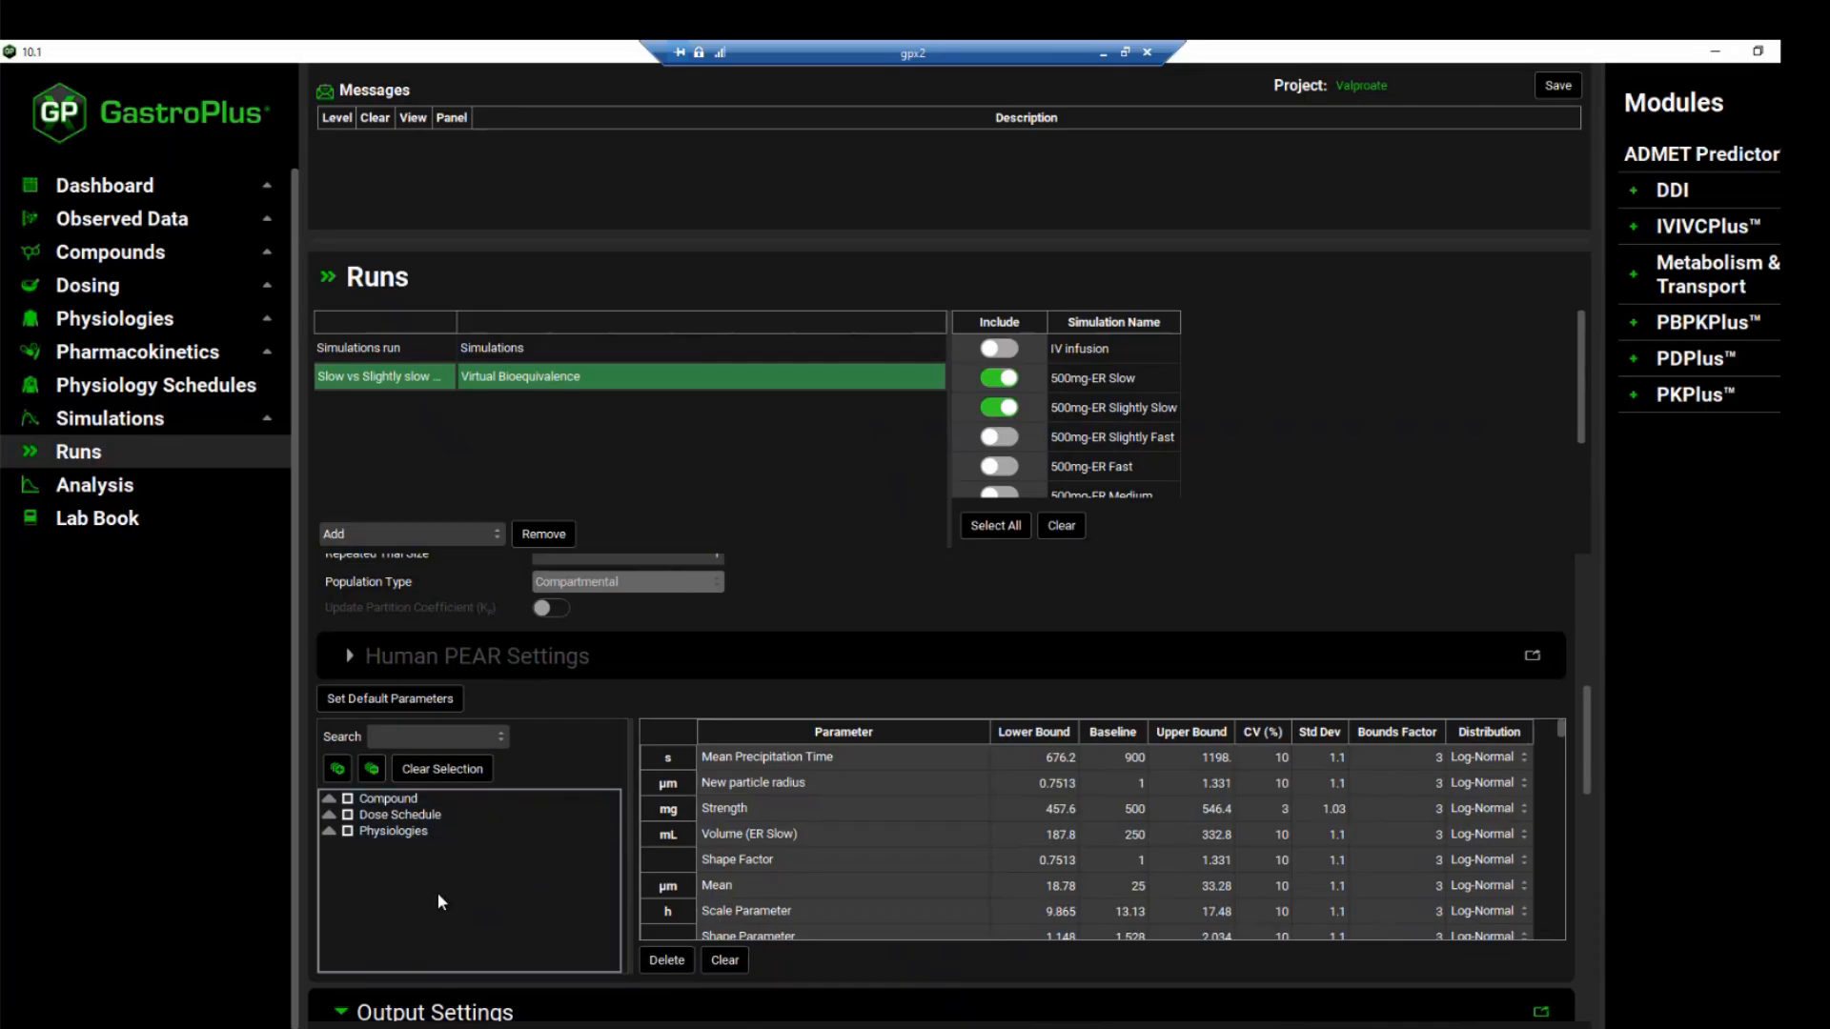
click(329, 799)
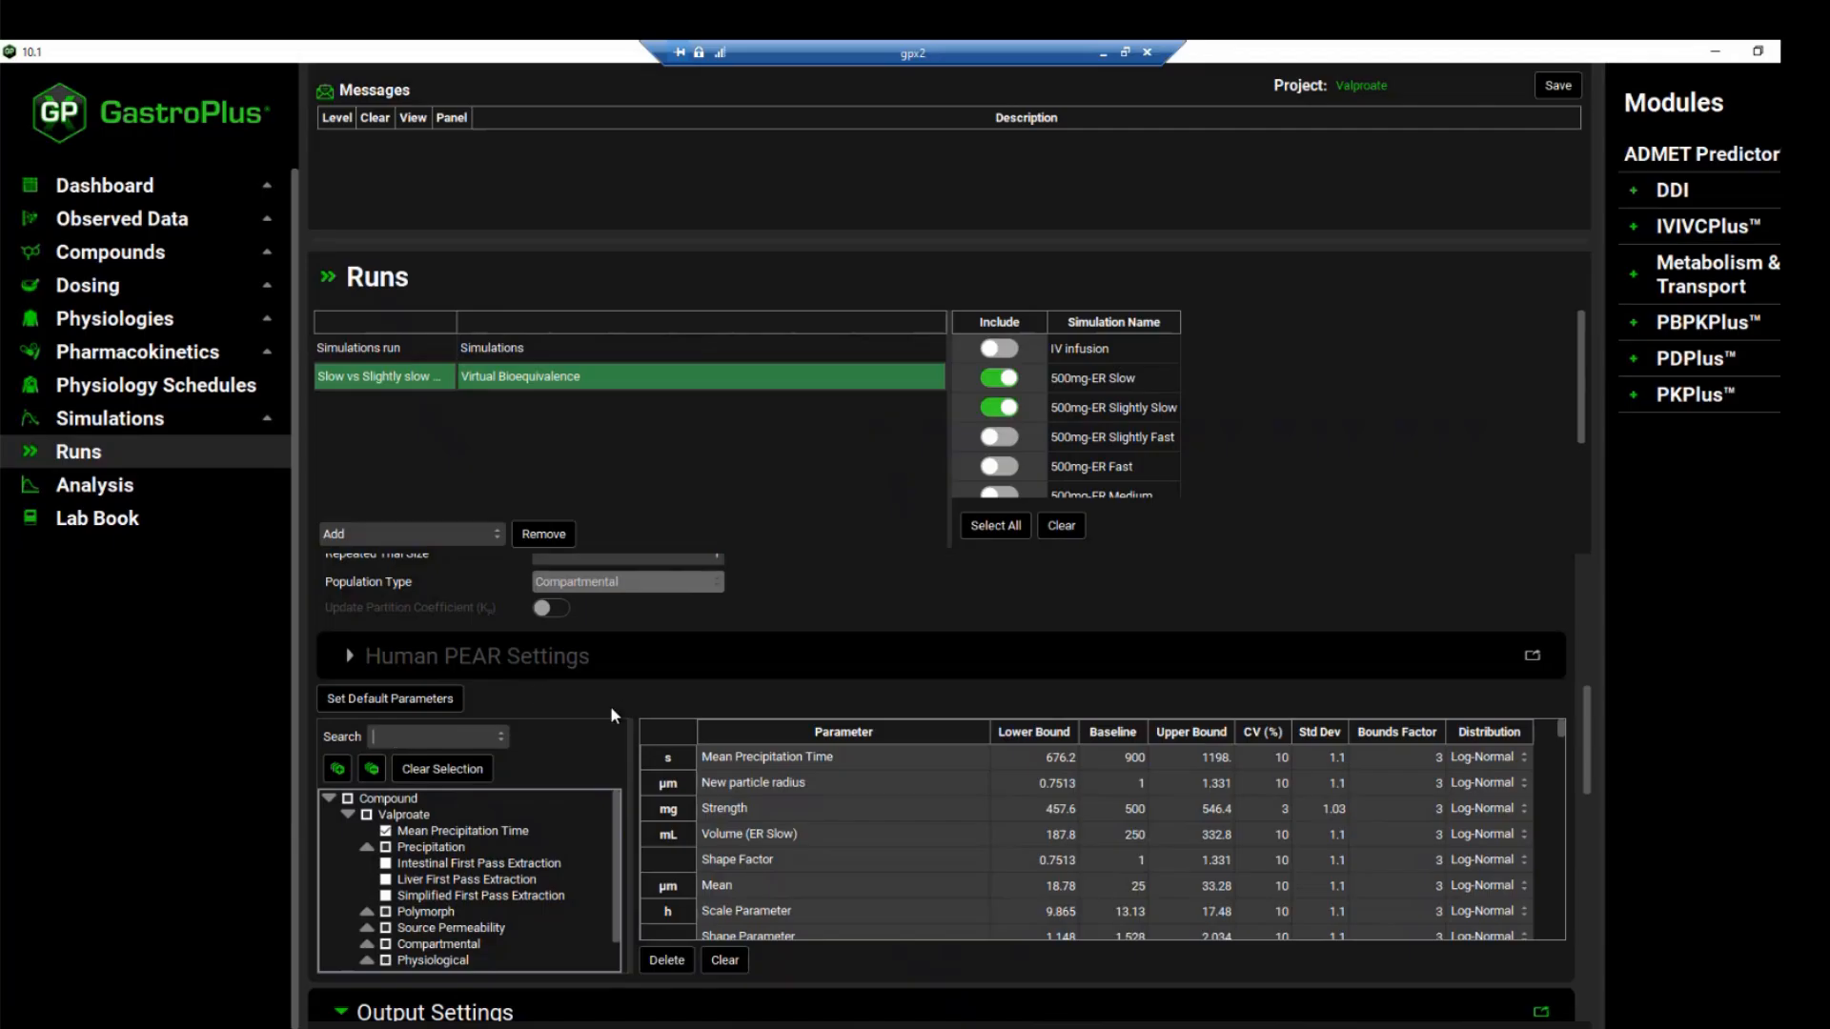
scroll(780, 861, down, 1)
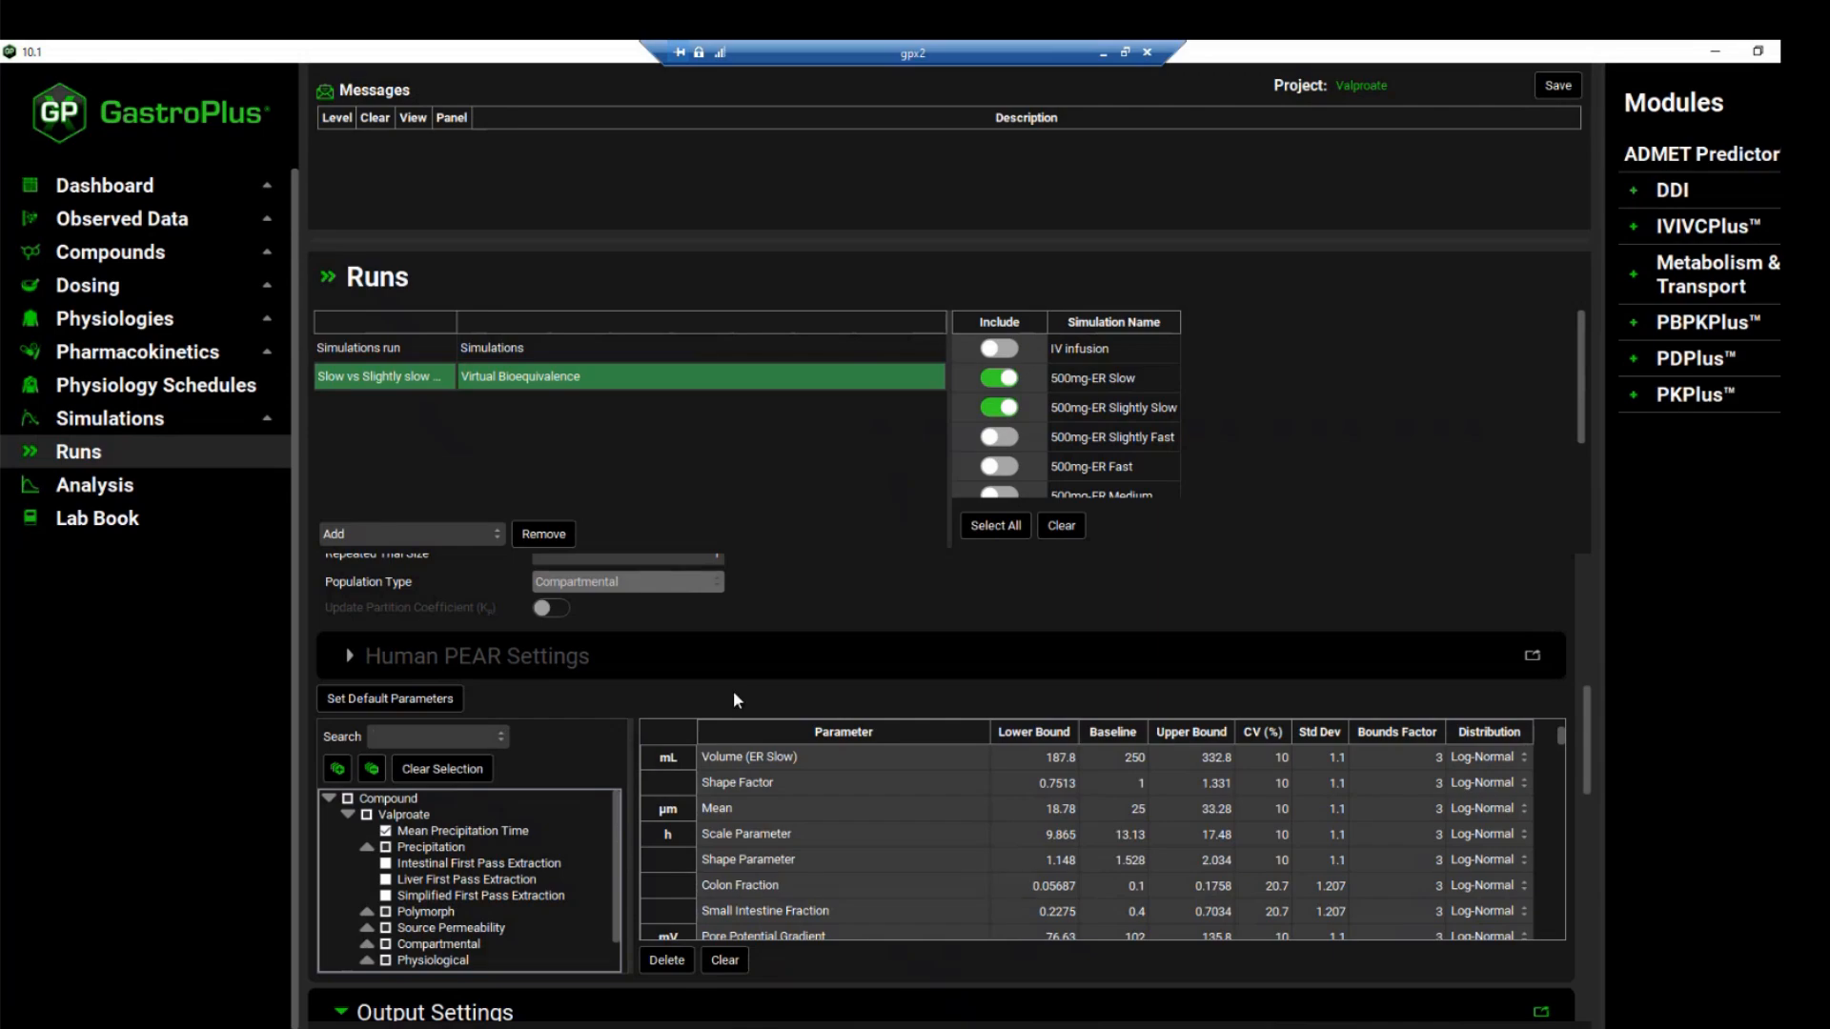
Review the population settings of the 500mg-ER Slightly Slow simulation and the Crossover settings of its parameters
scroll(734, 690, up, 3)
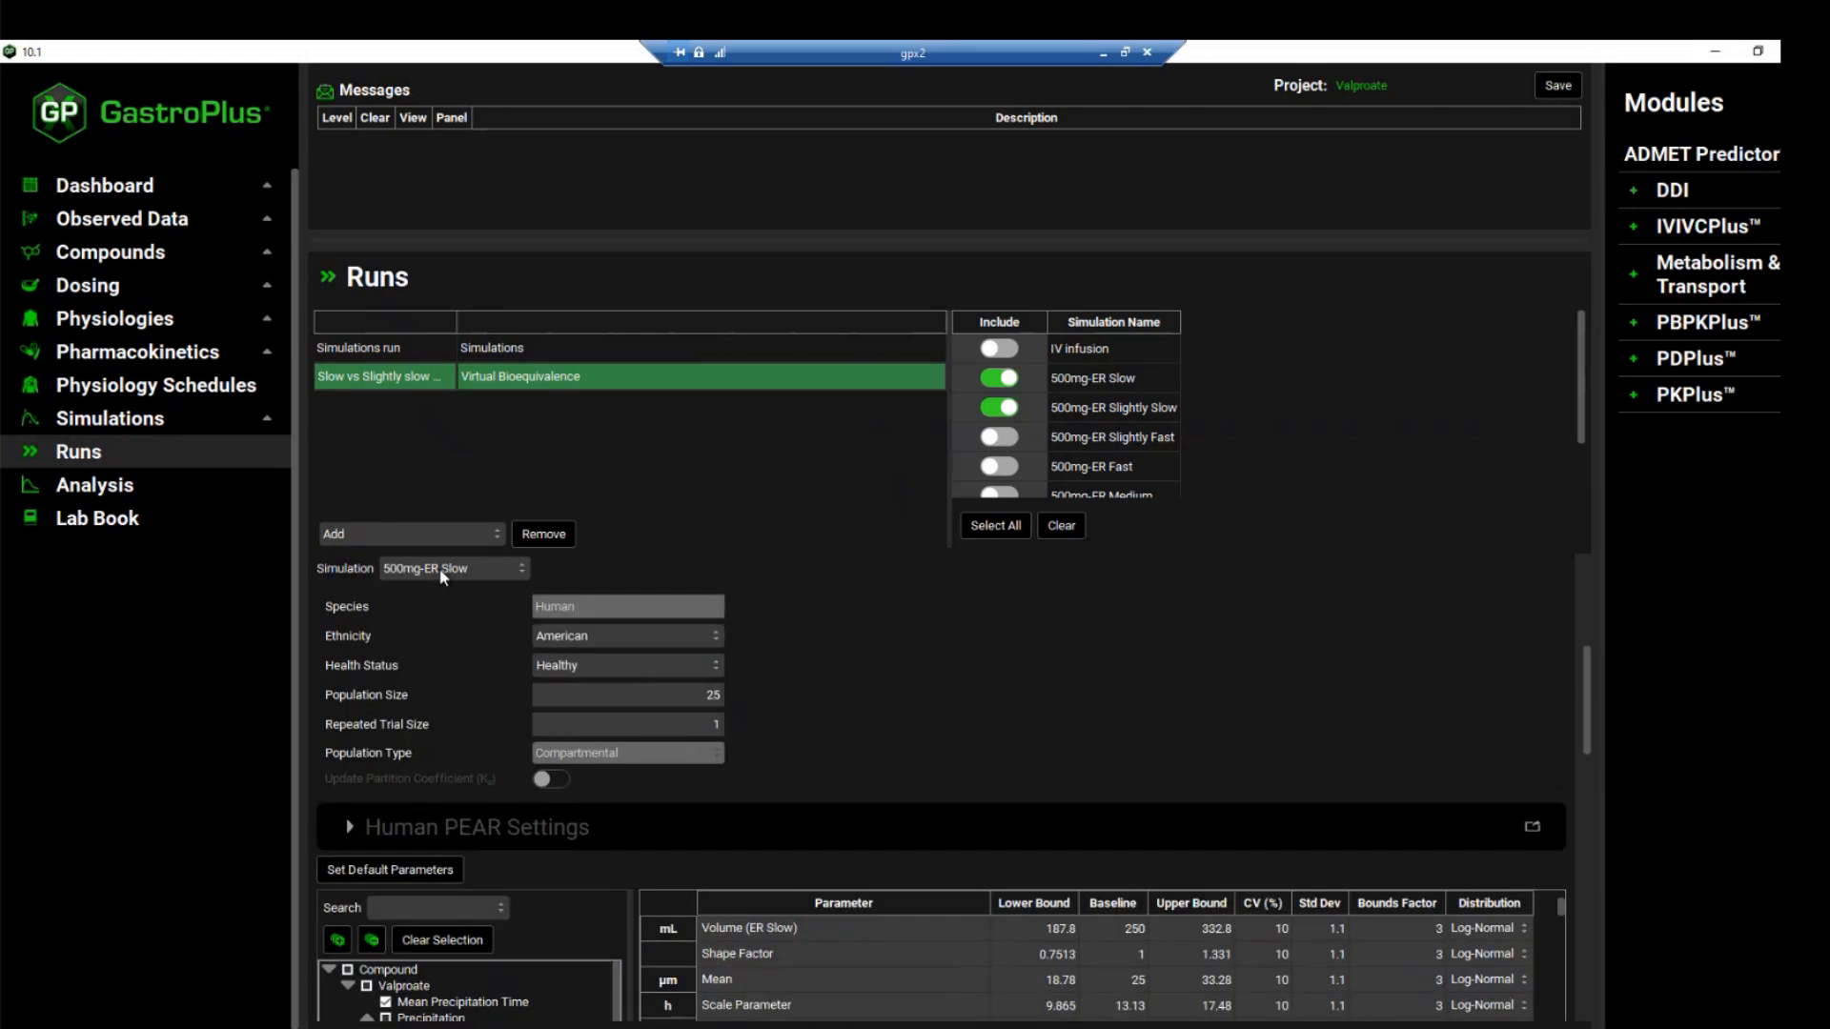
click(442, 575)
click(478, 601)
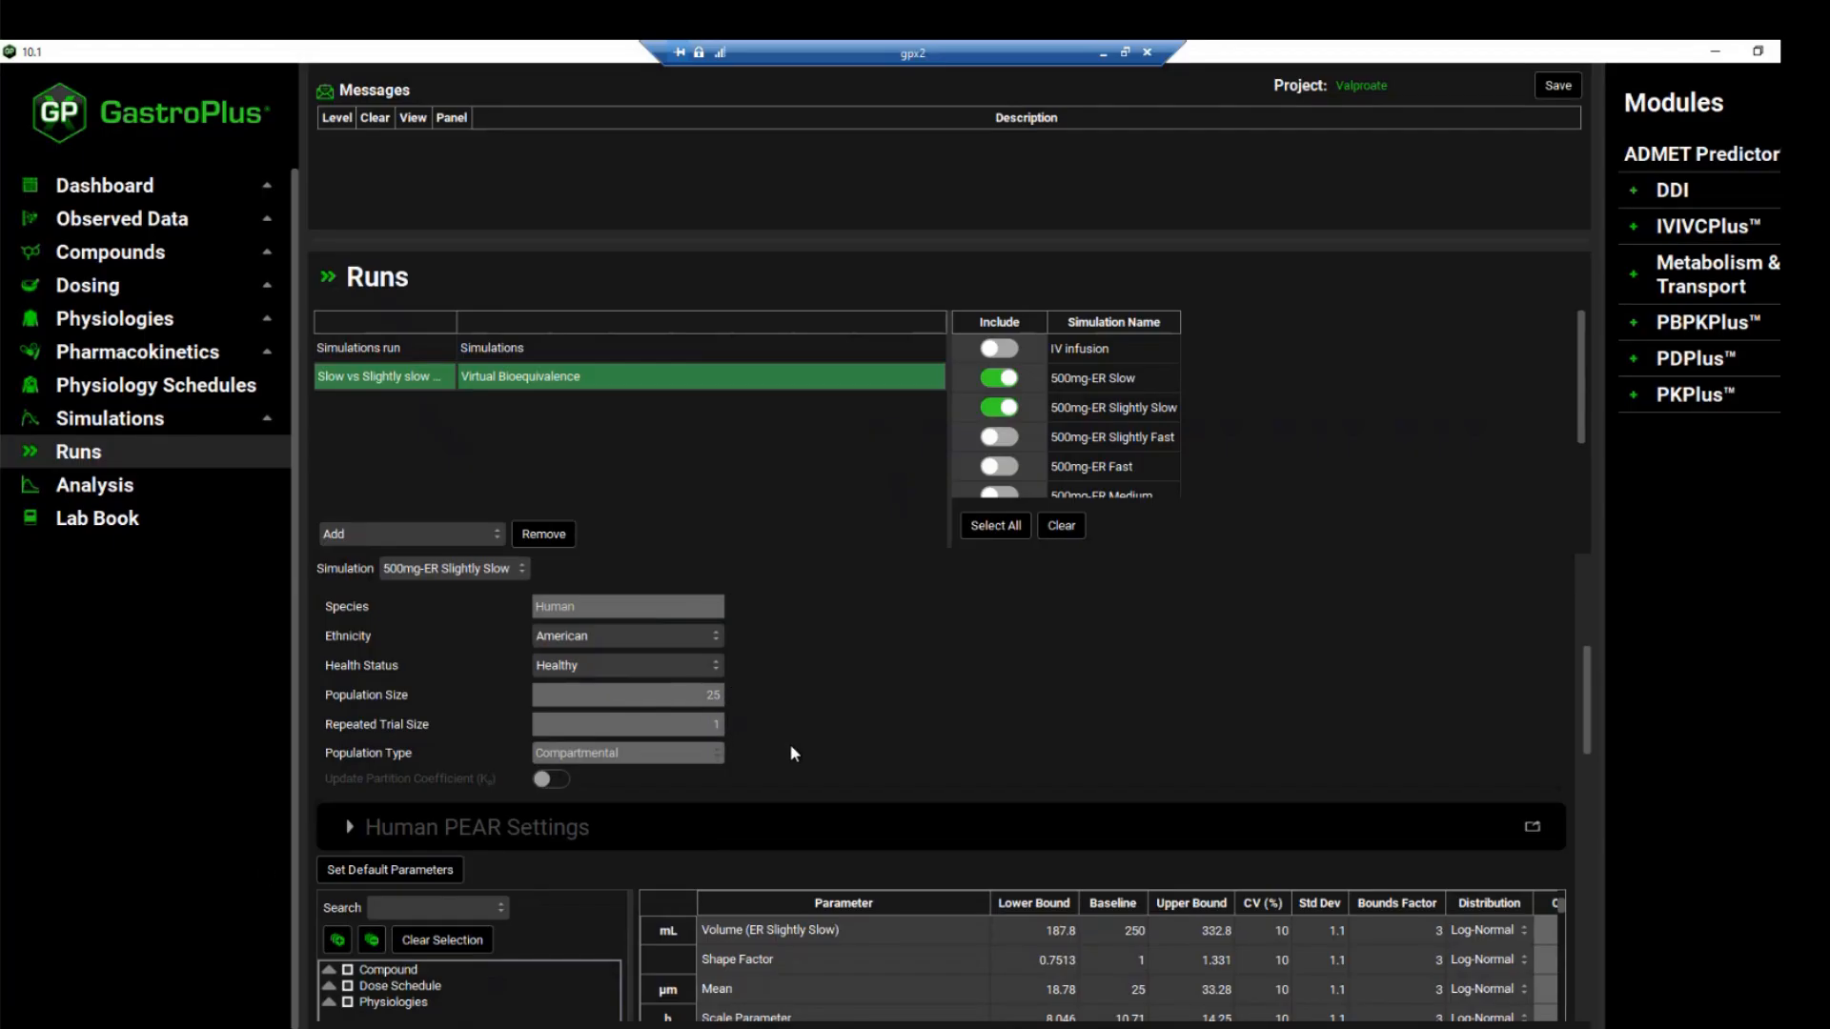
scroll(789, 753, down, 2)
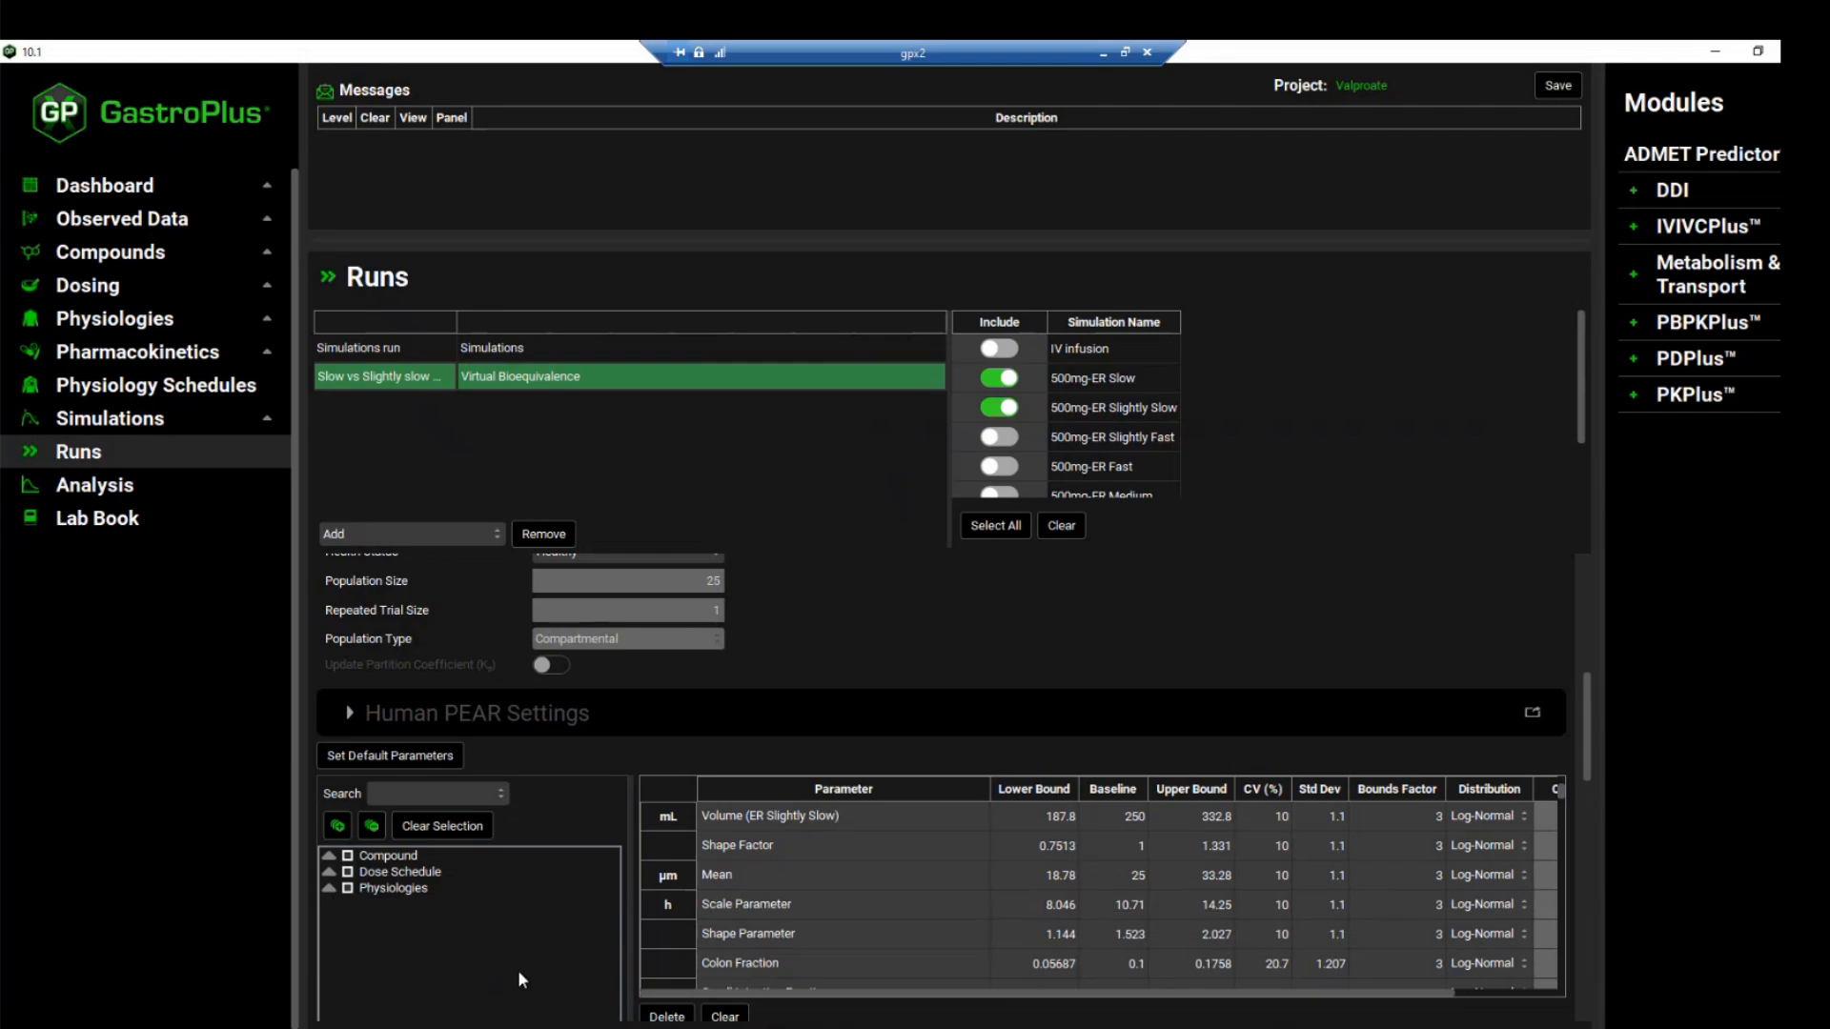
drag(718, 992, 839, 989)
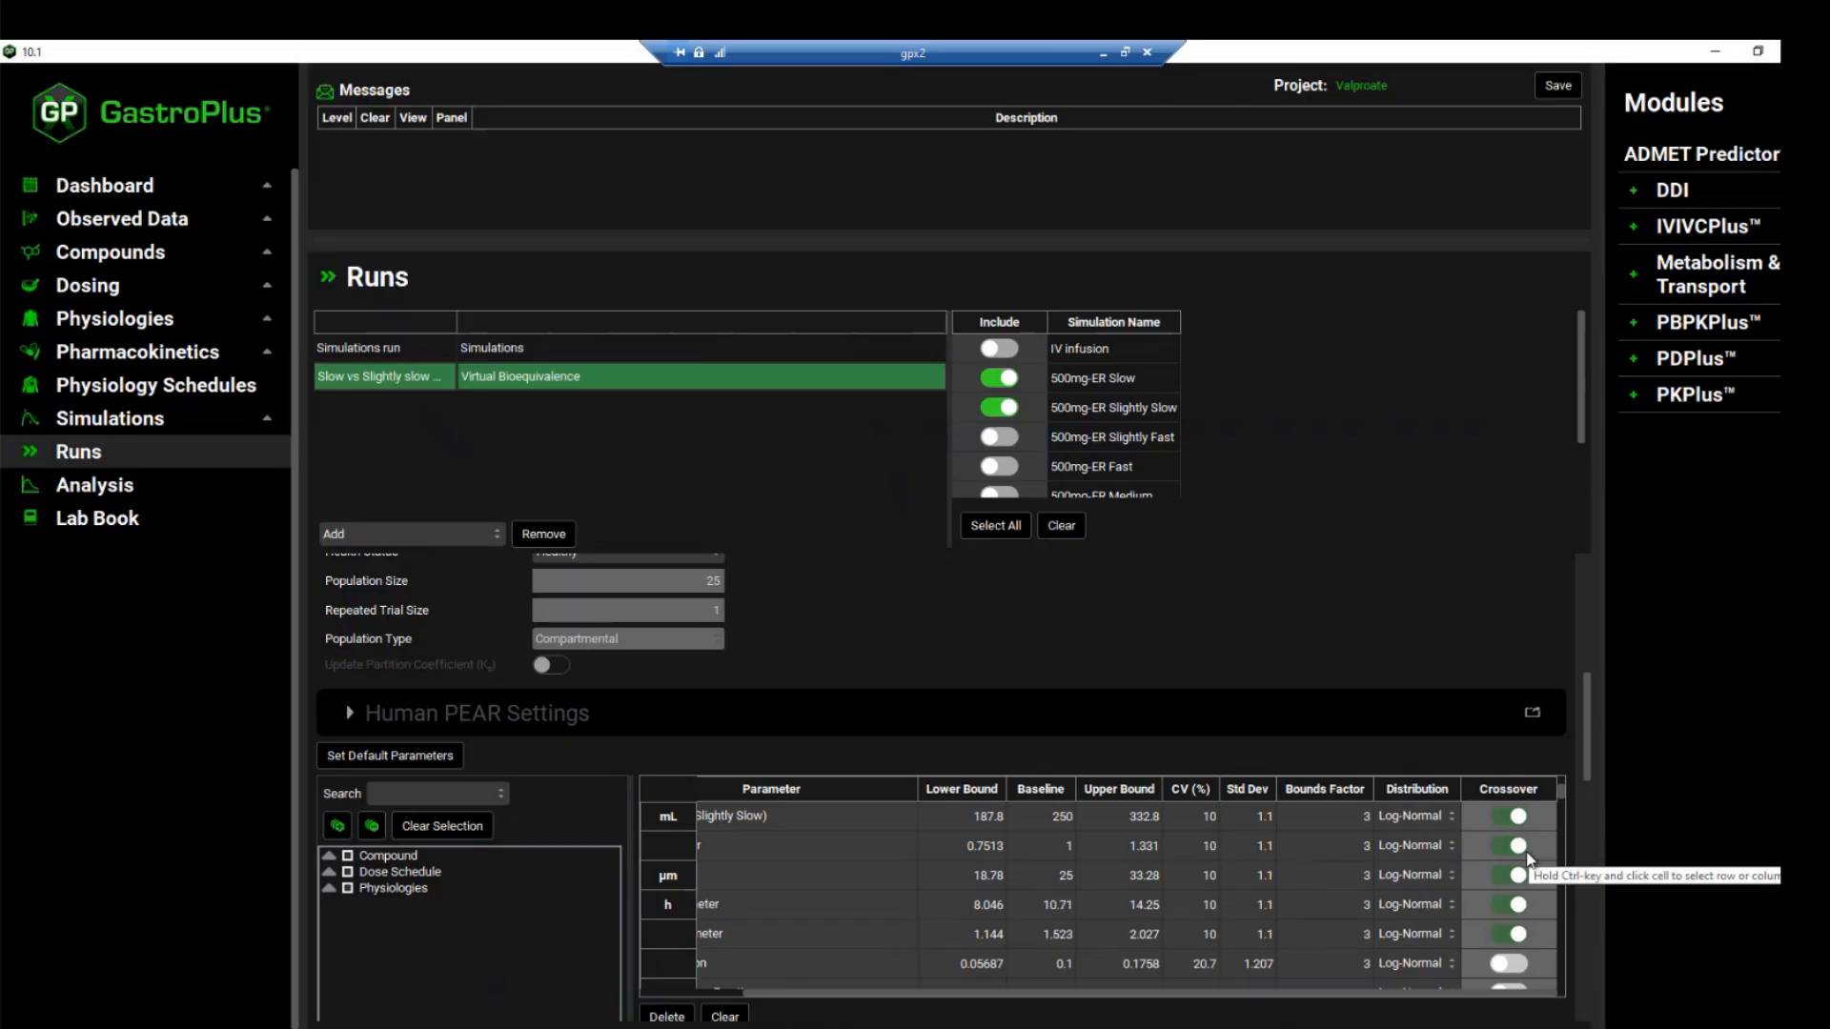
scroll(1515, 872, down, 1)
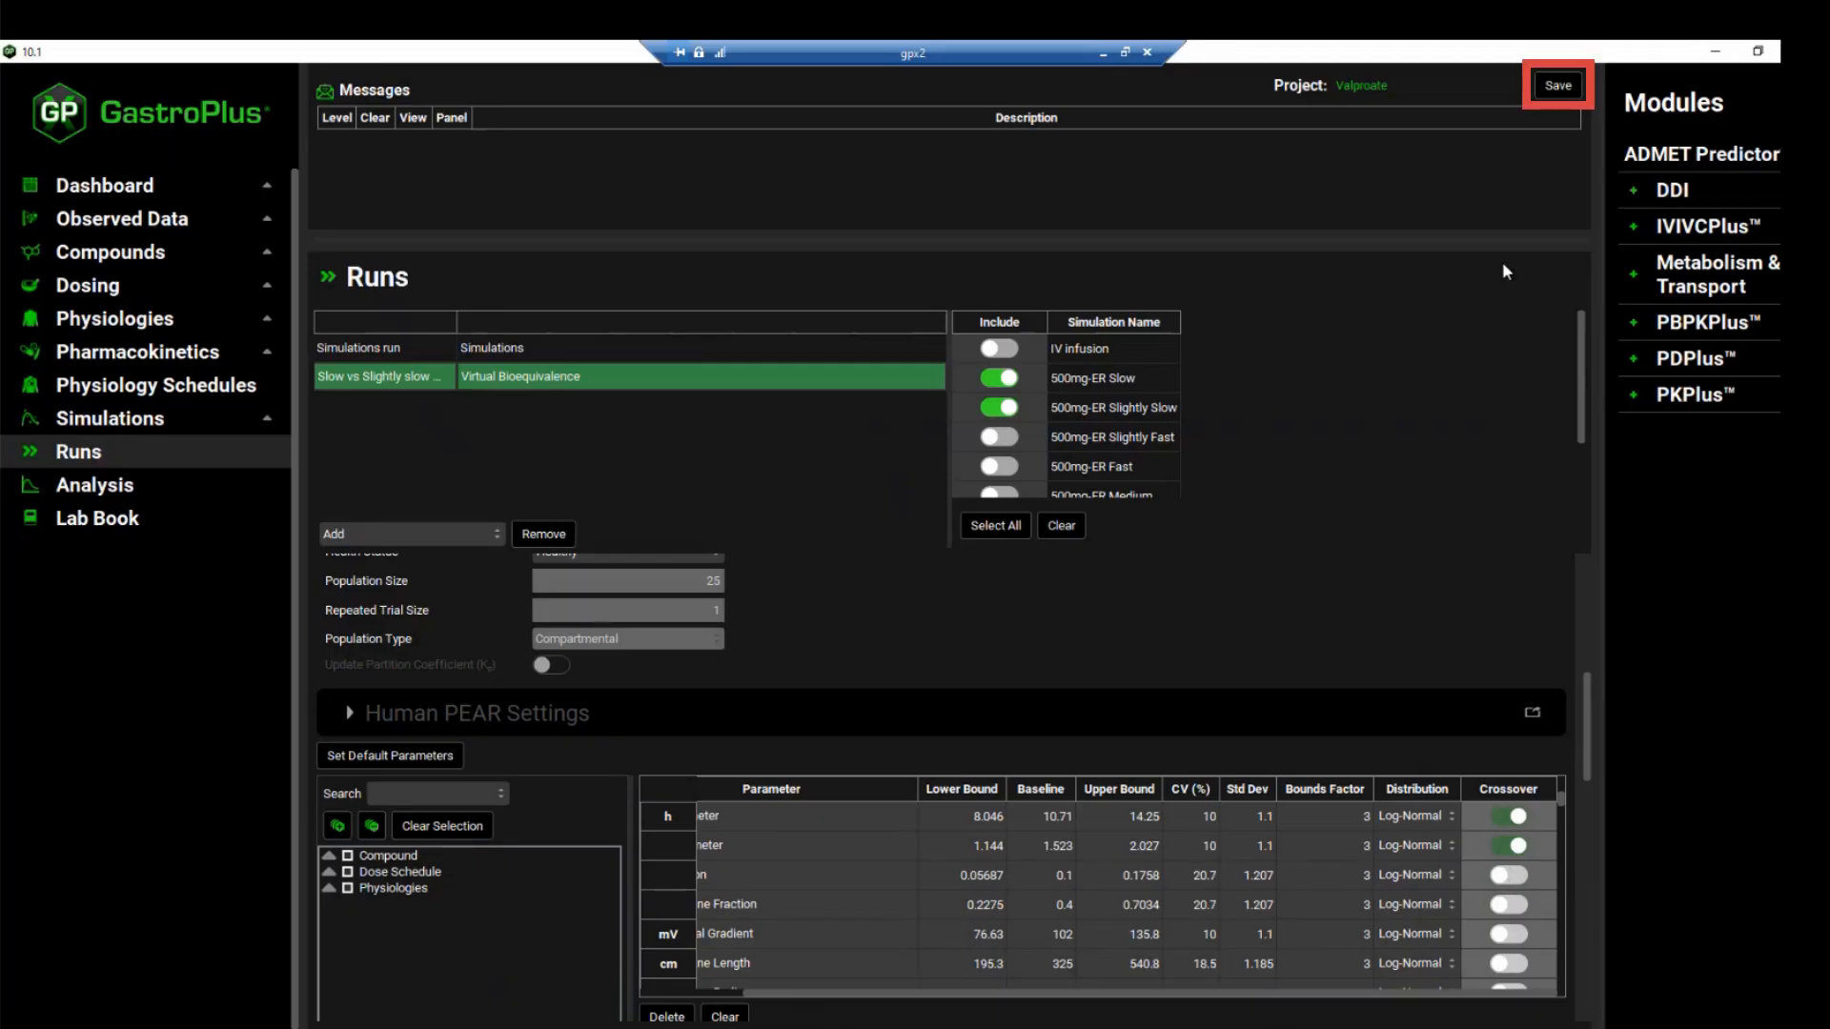
Save the Valproate project and start the virtual bioequivalence run
click(1546, 84)
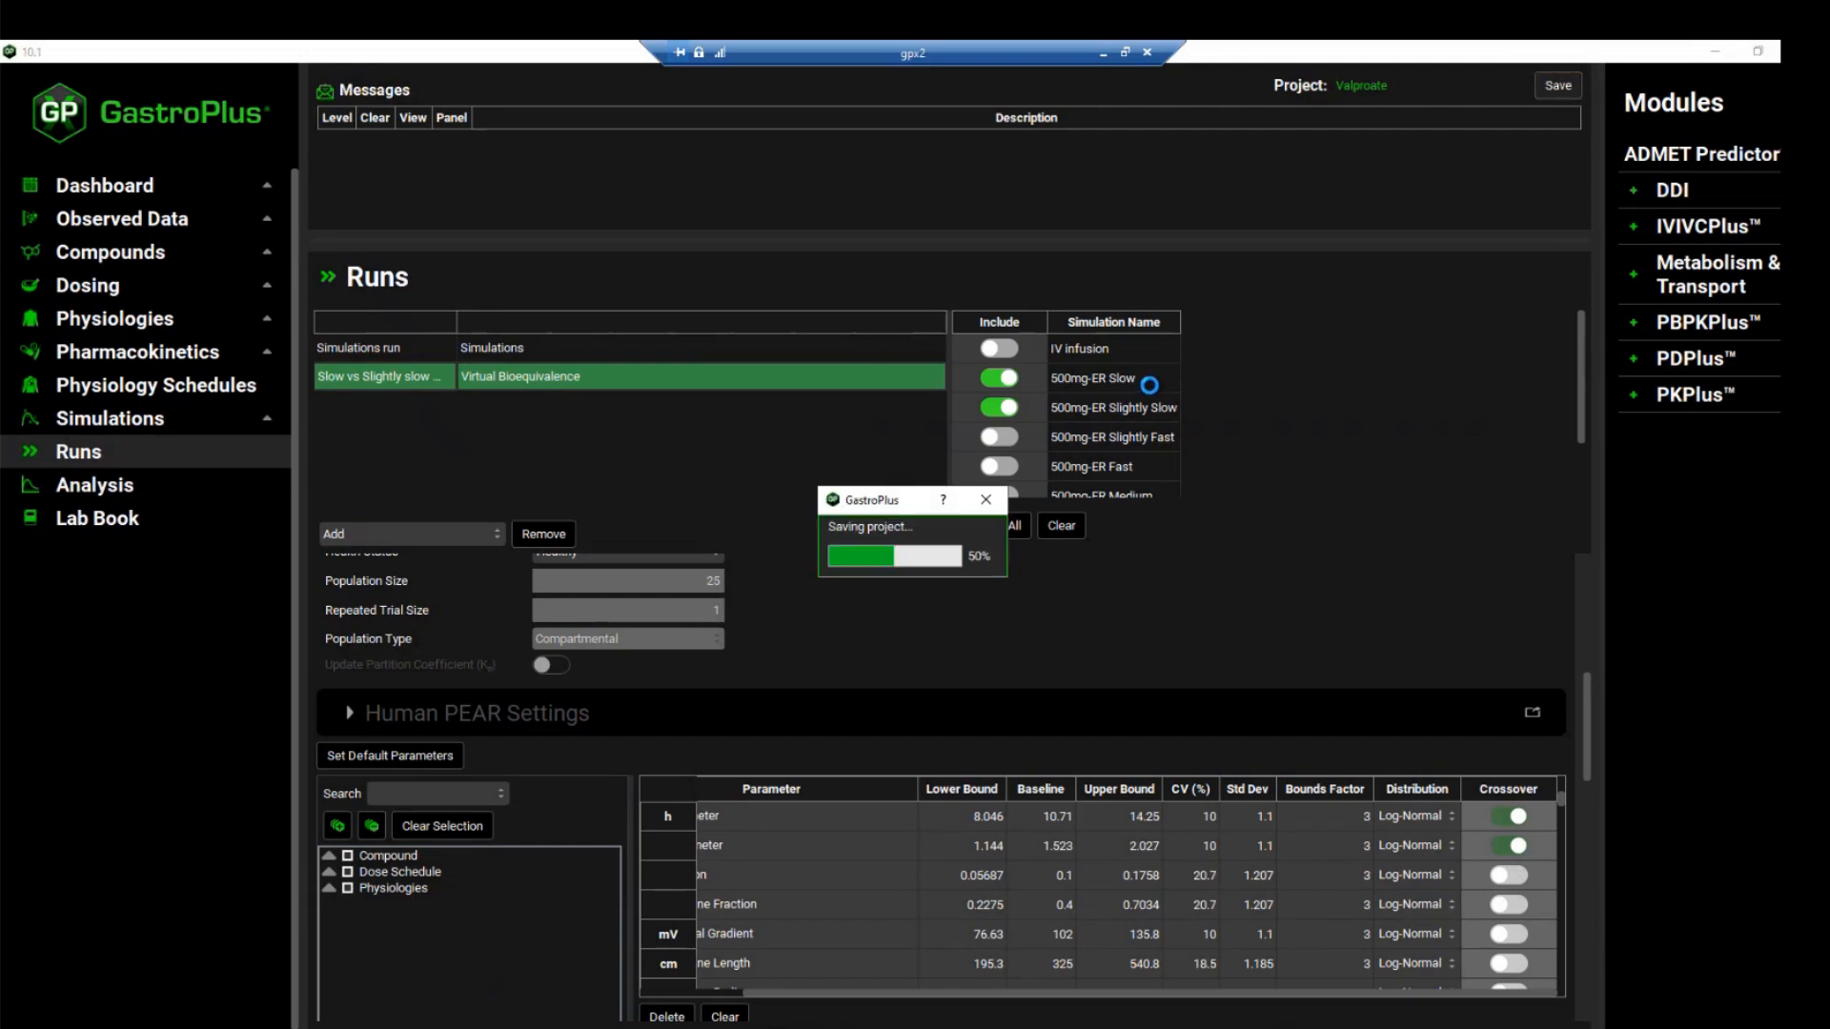
click(991, 569)
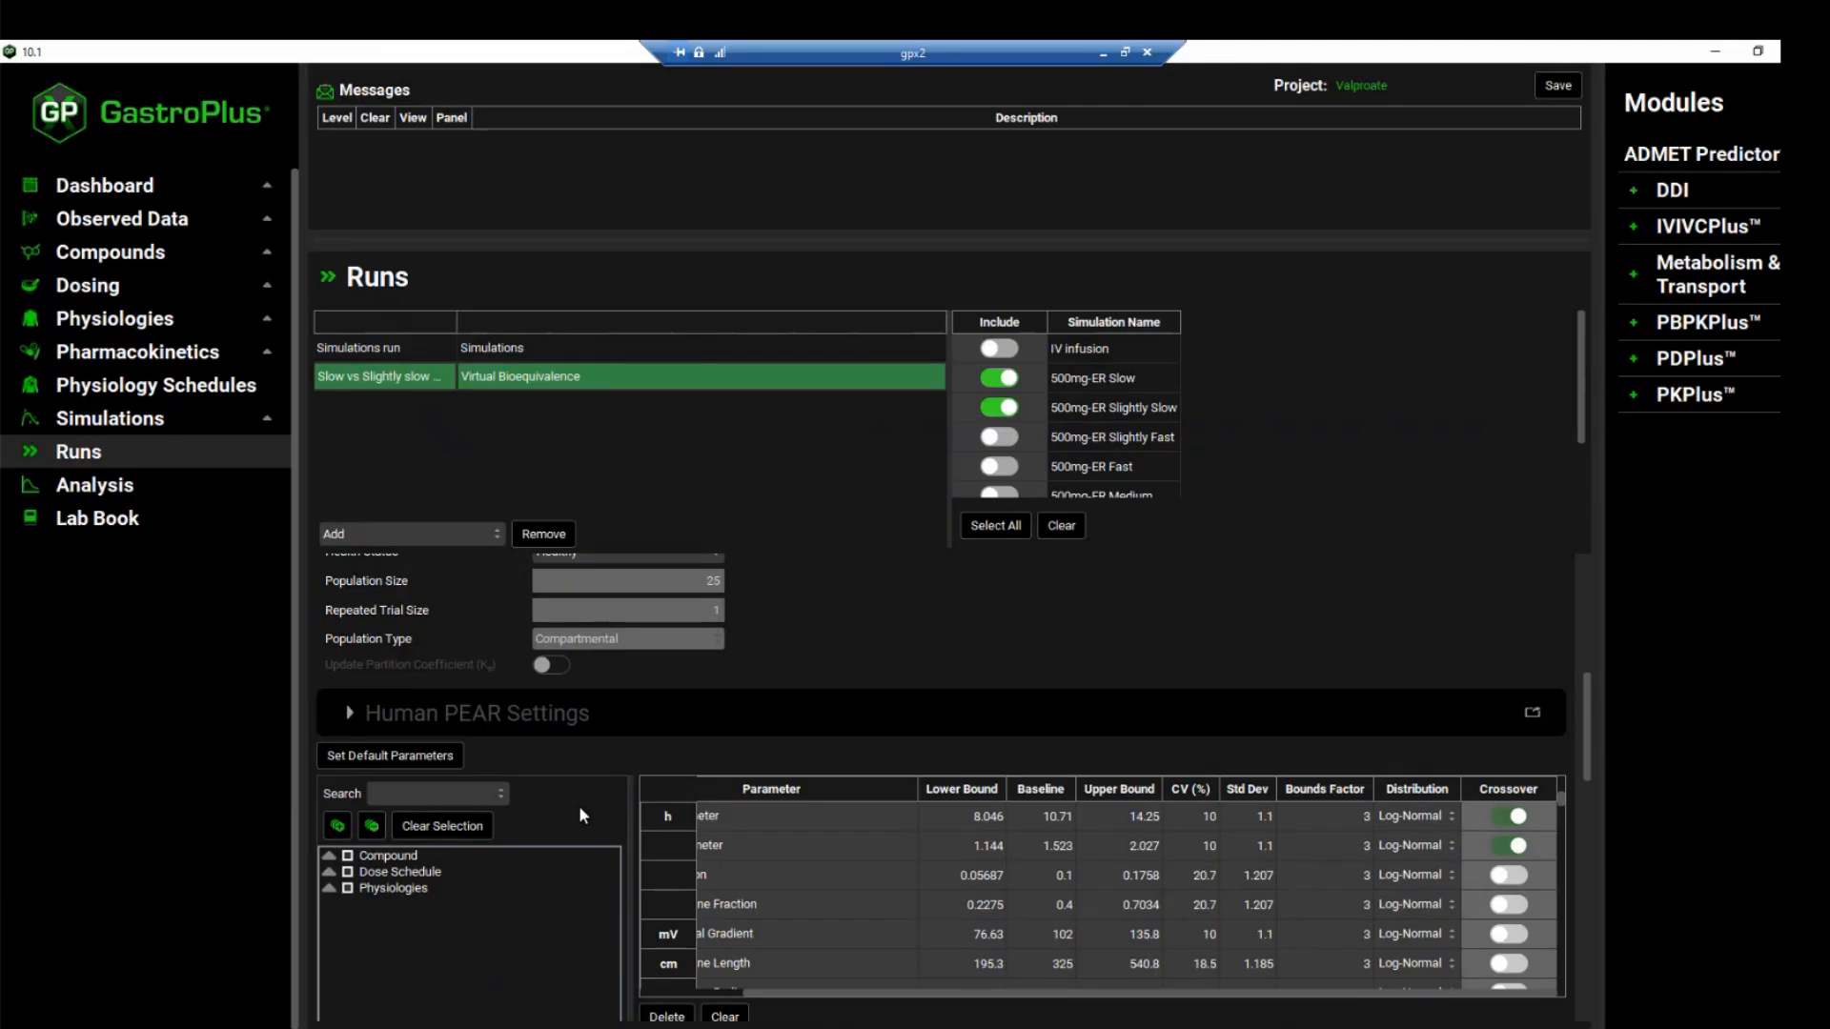
scroll(574, 802, down, 10)
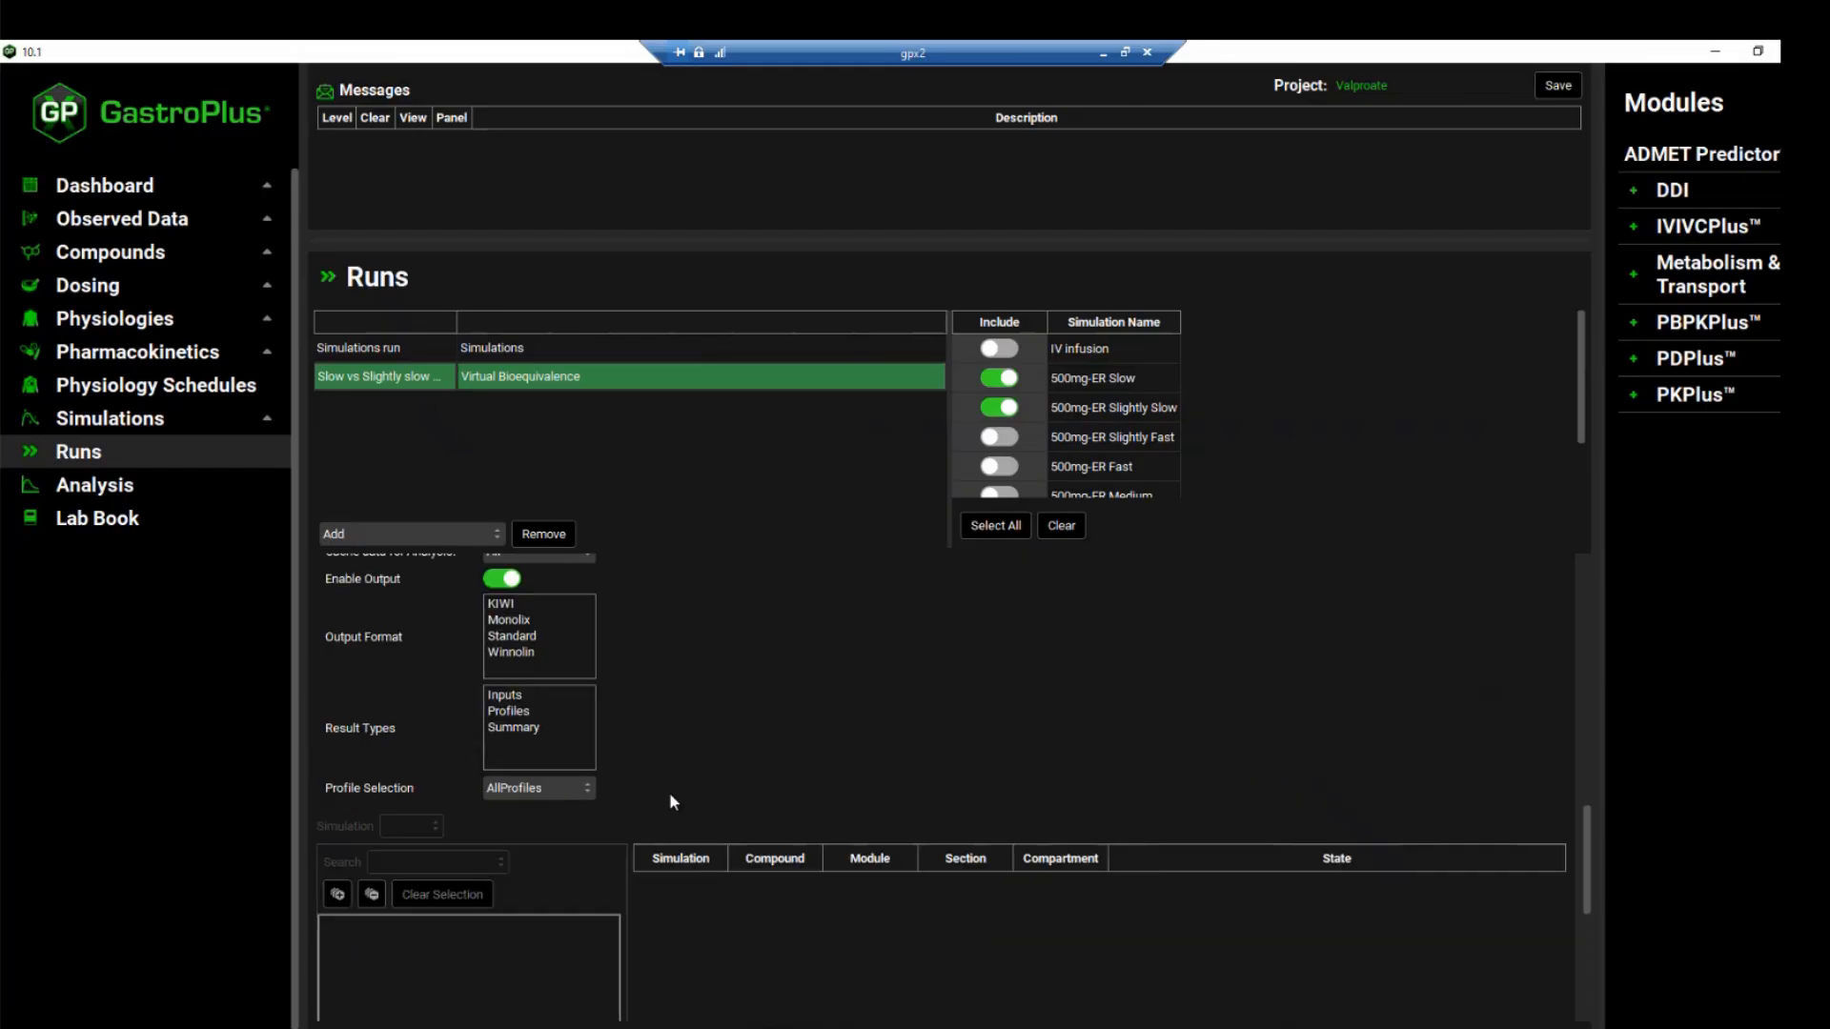
scroll(672, 800, down, 3)
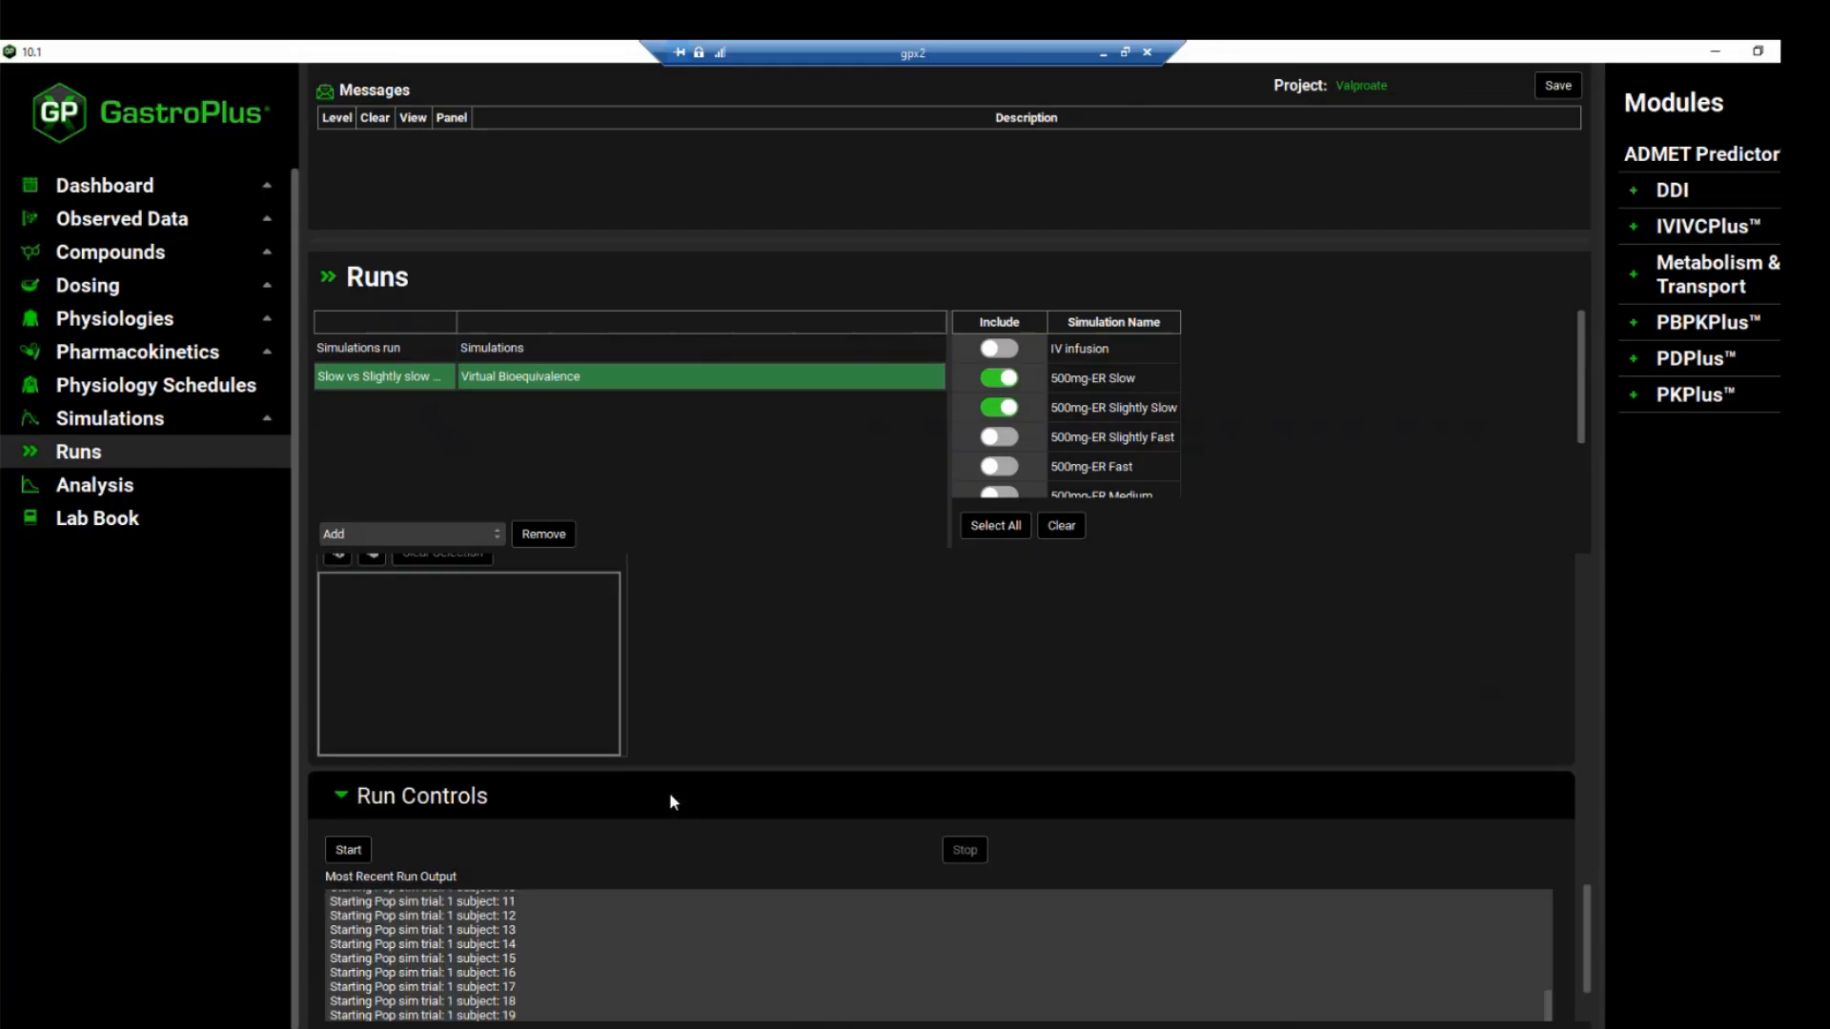
click(349, 850)
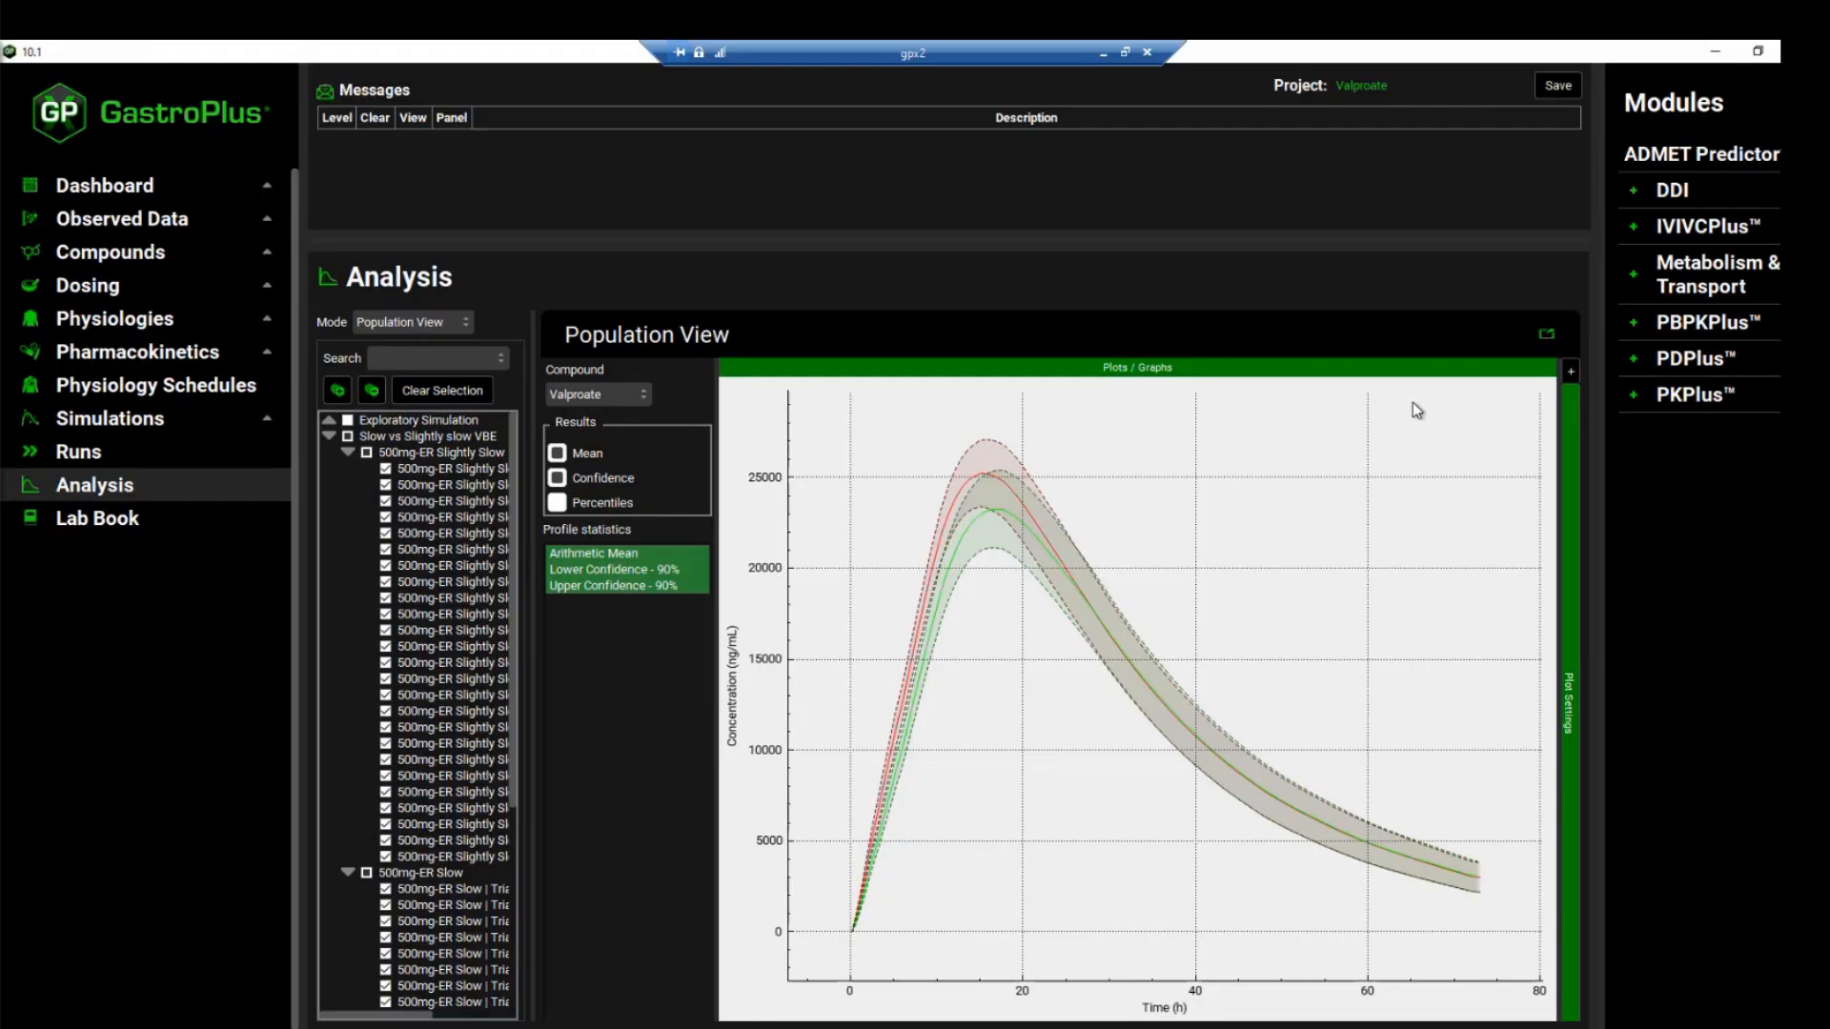
Identify the arithmetic mean curves of both ER formulations in the population plot using its plot list, and show the Summary View
click(1571, 370)
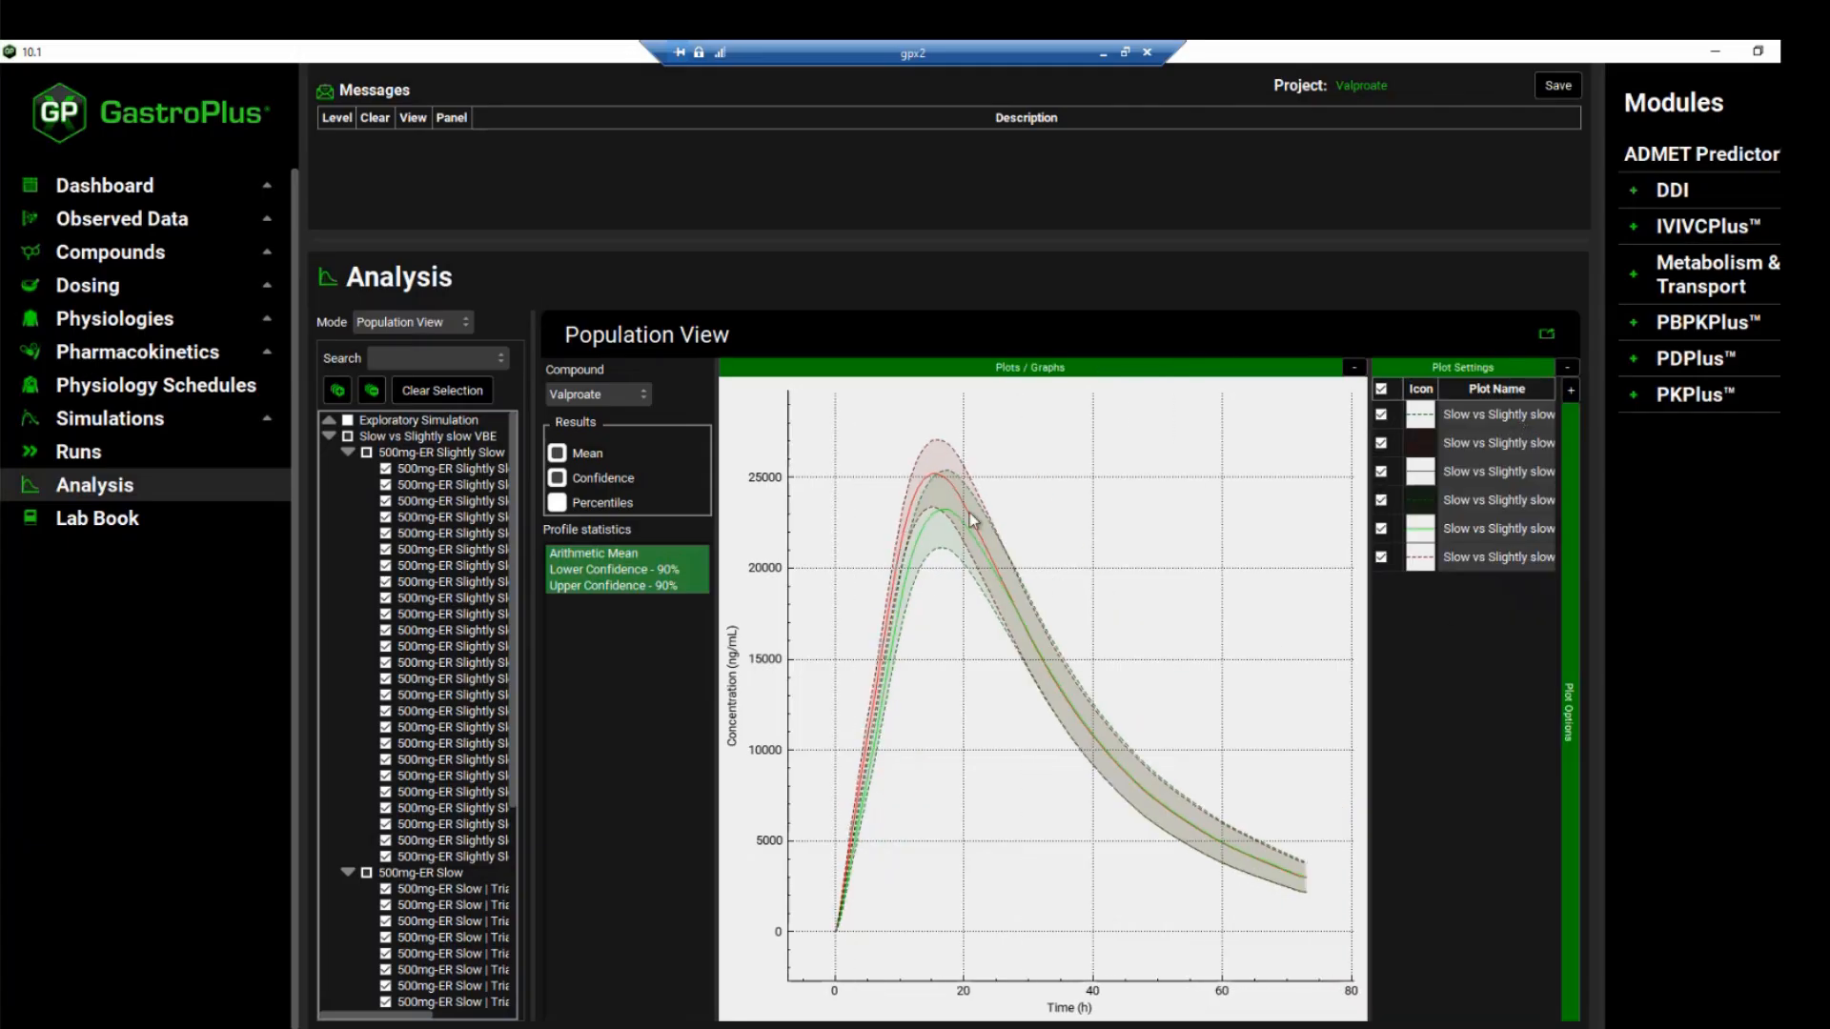
click(925, 479)
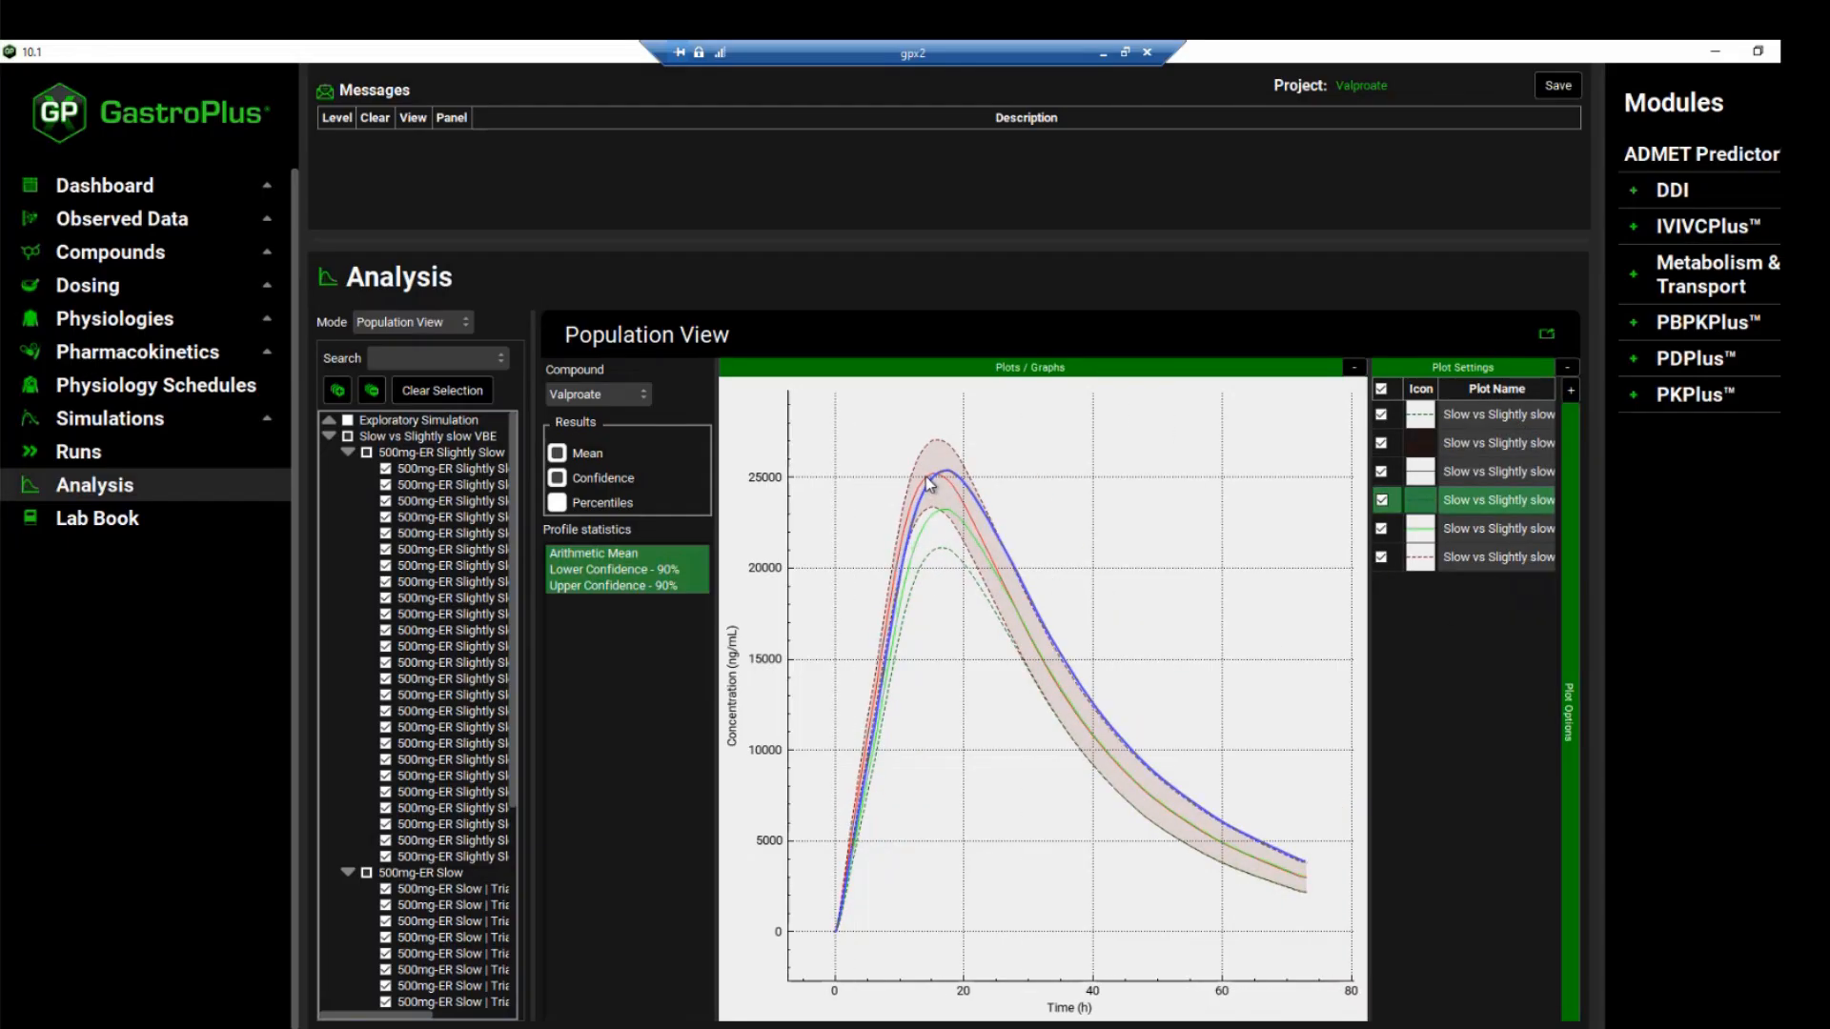
click(924, 478)
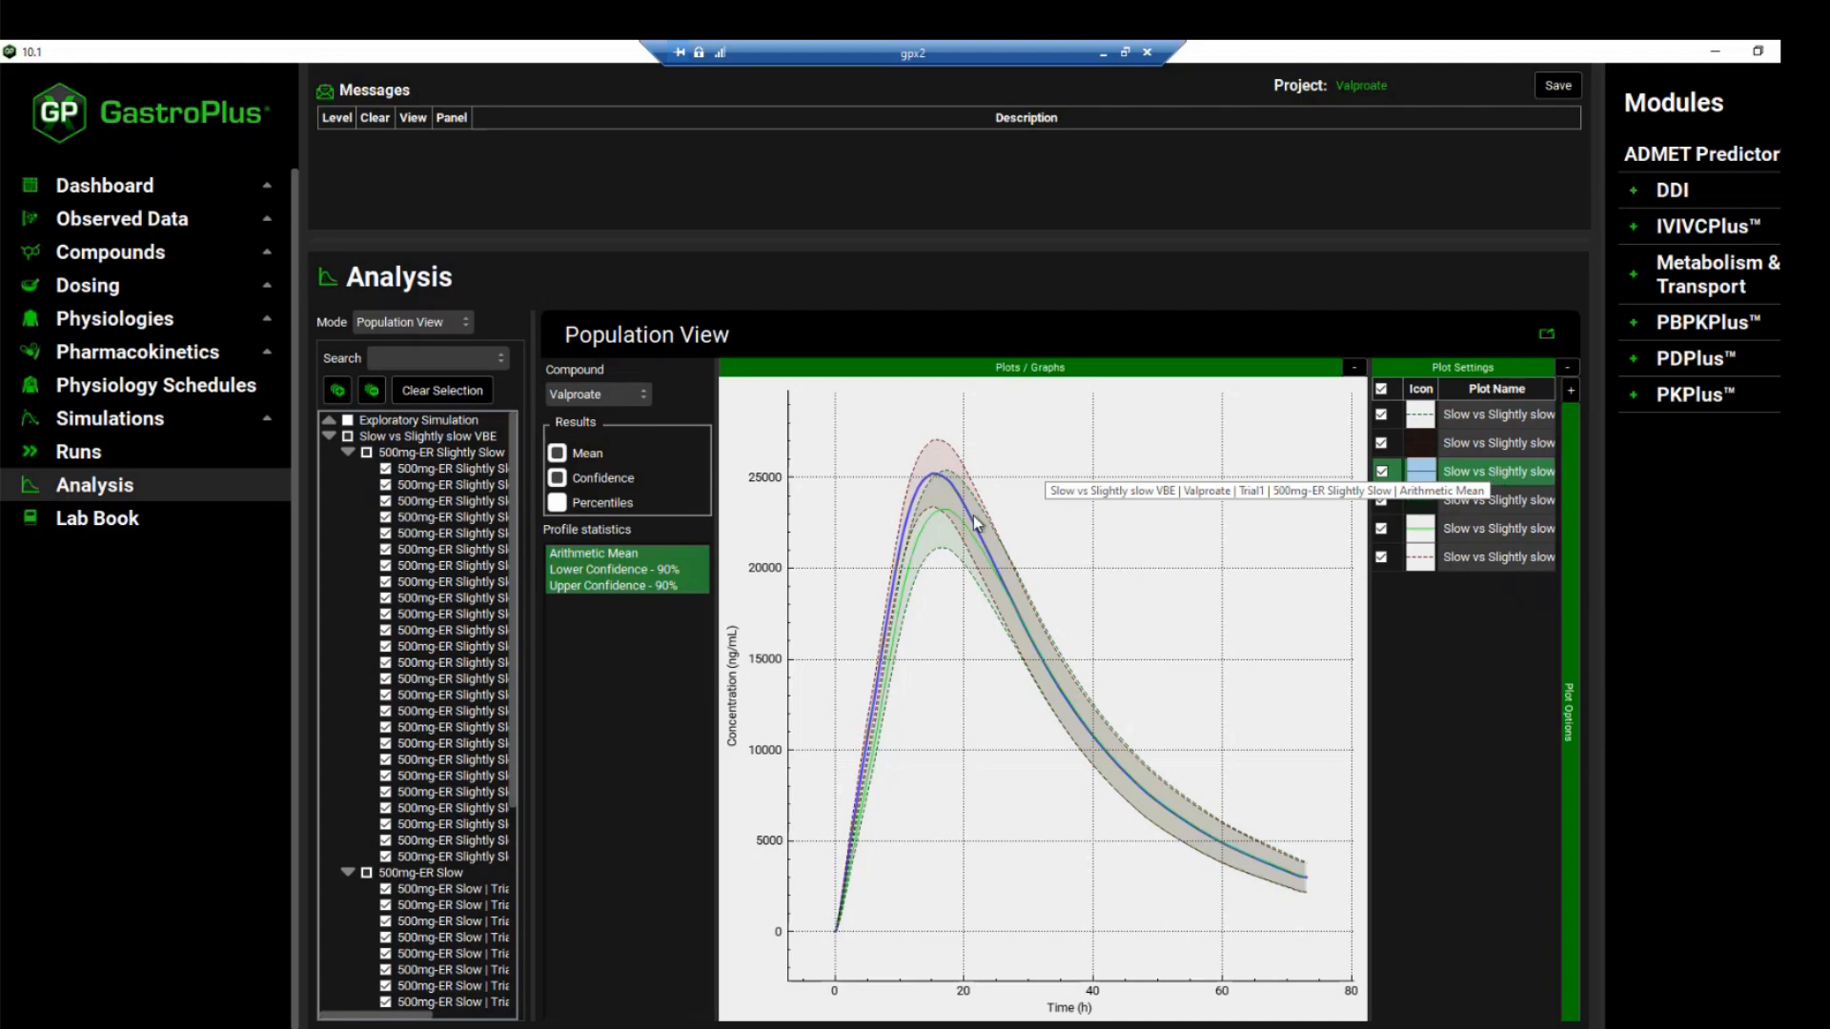
click(939, 513)
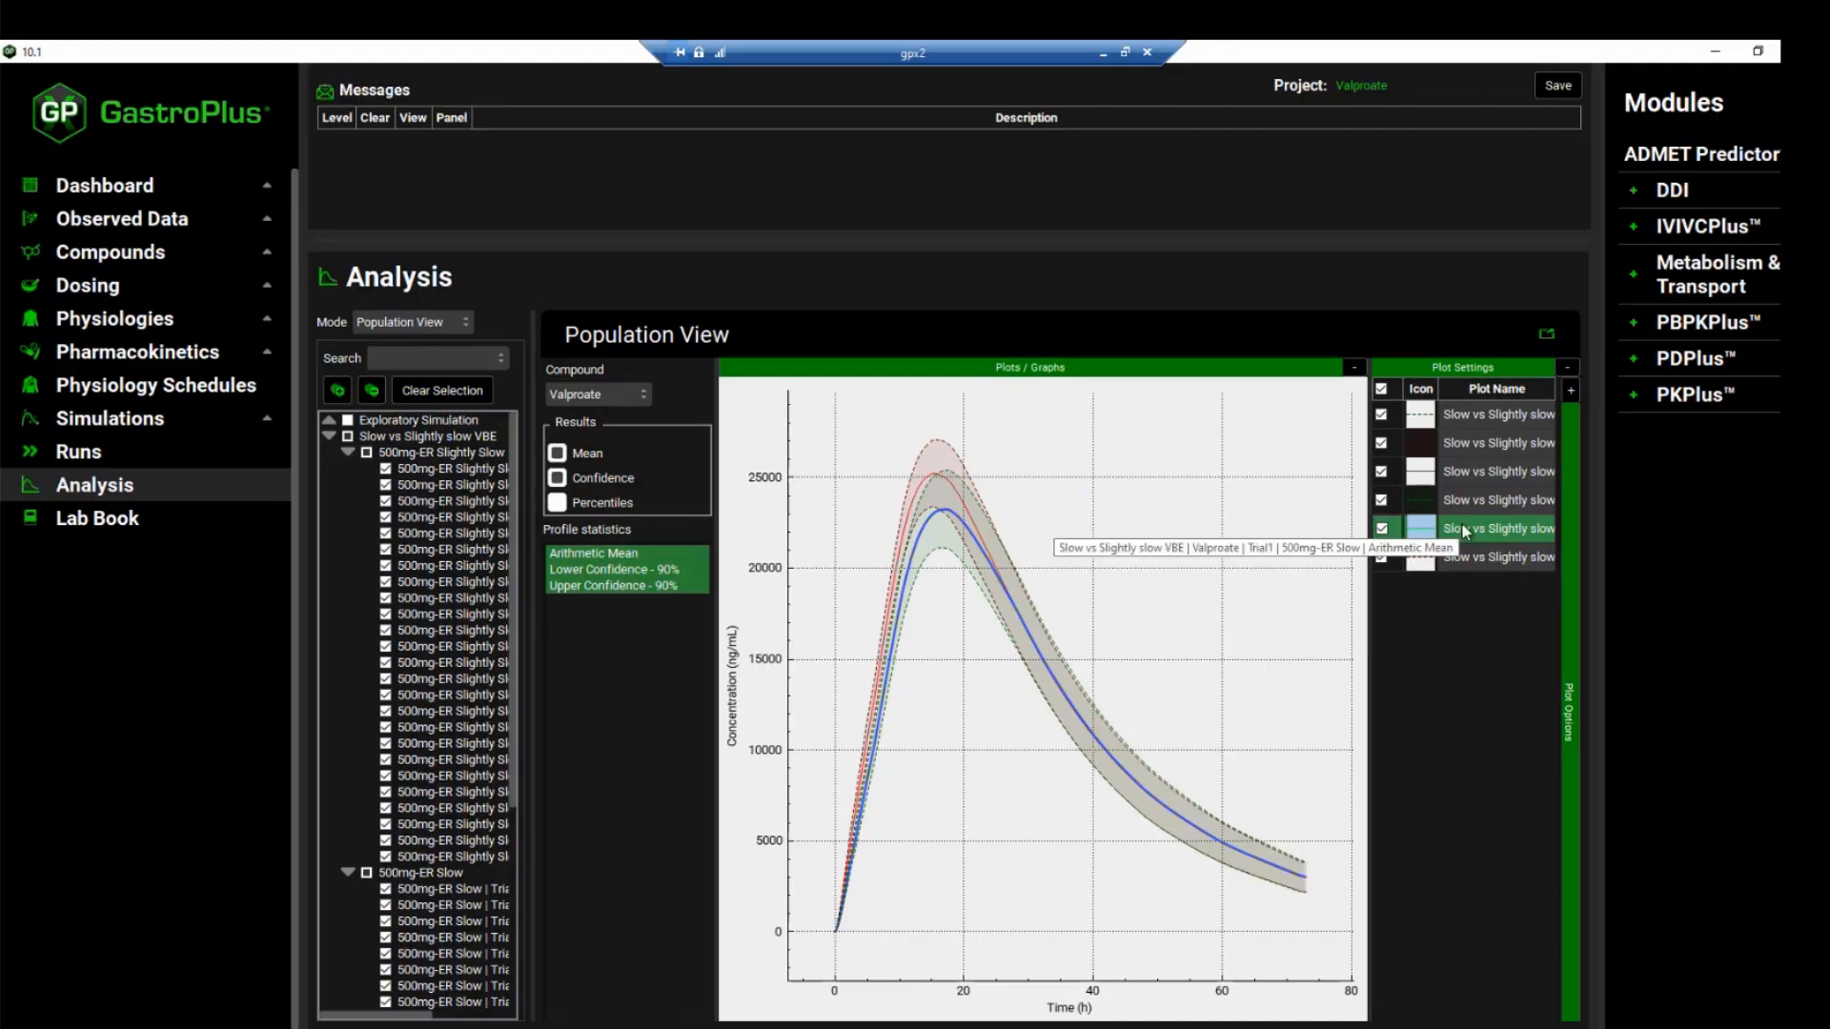
click(419, 327)
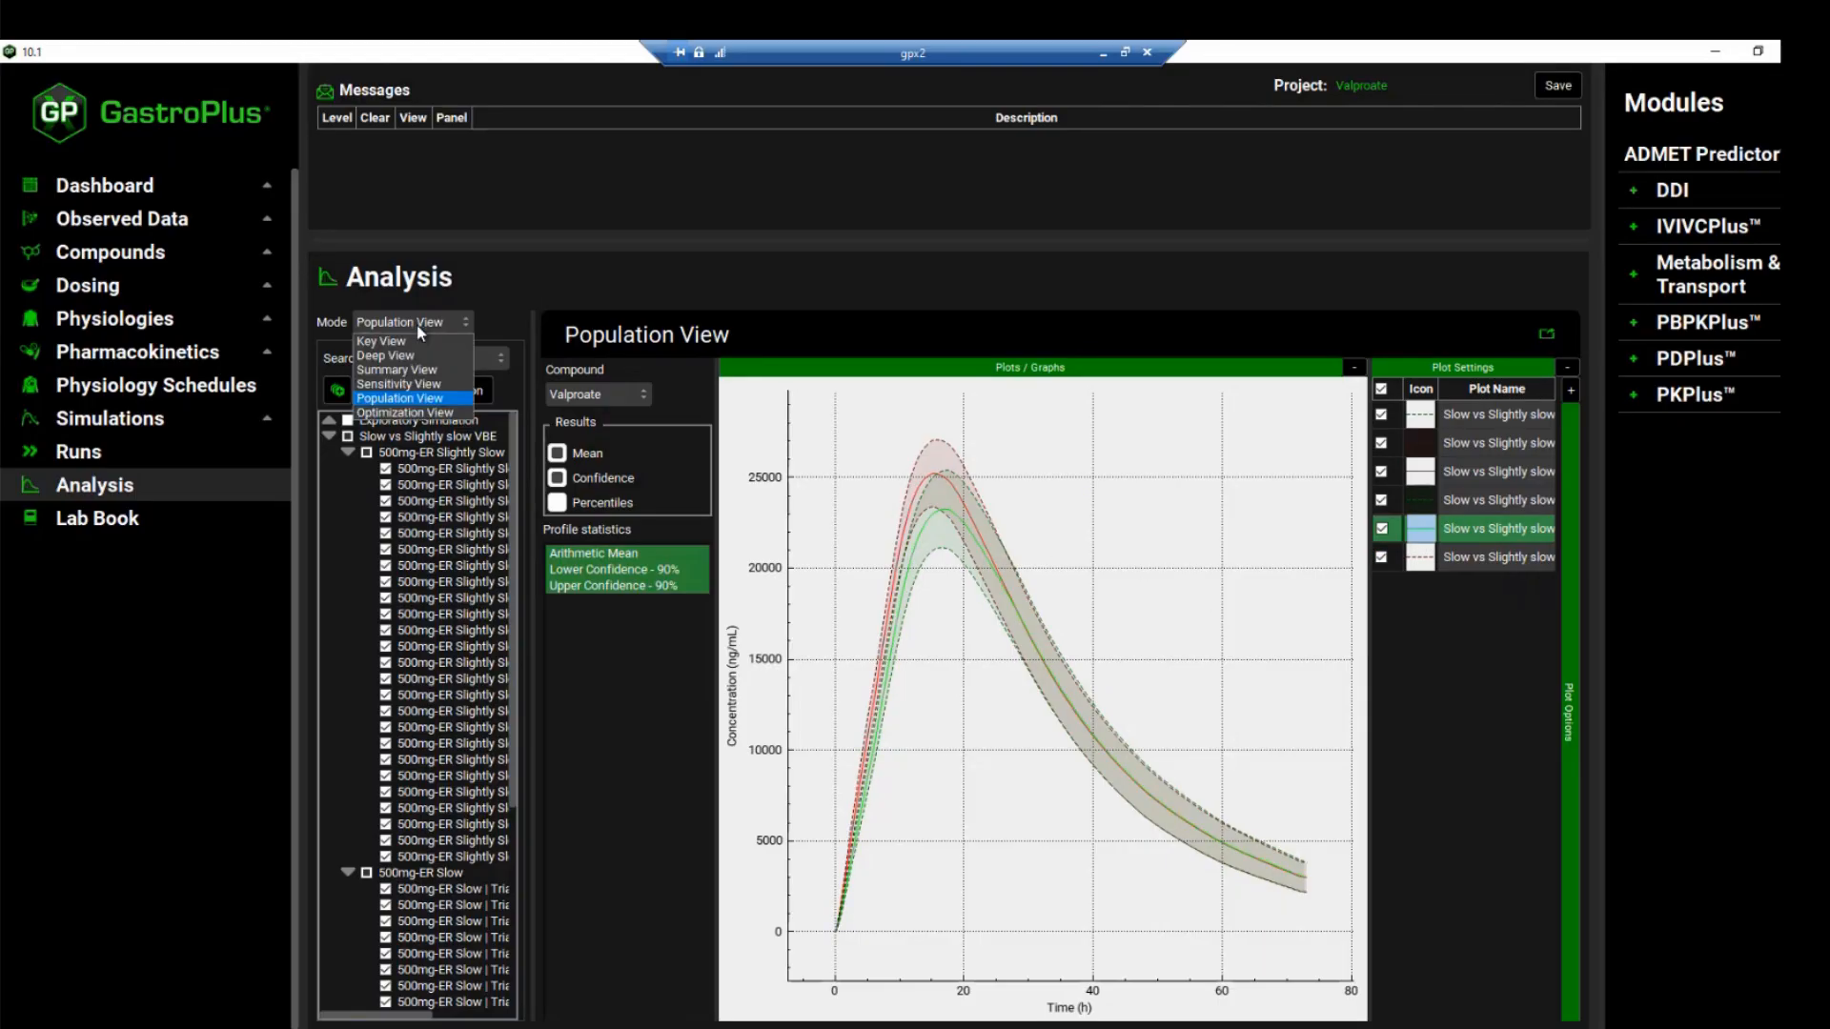
click(415, 375)
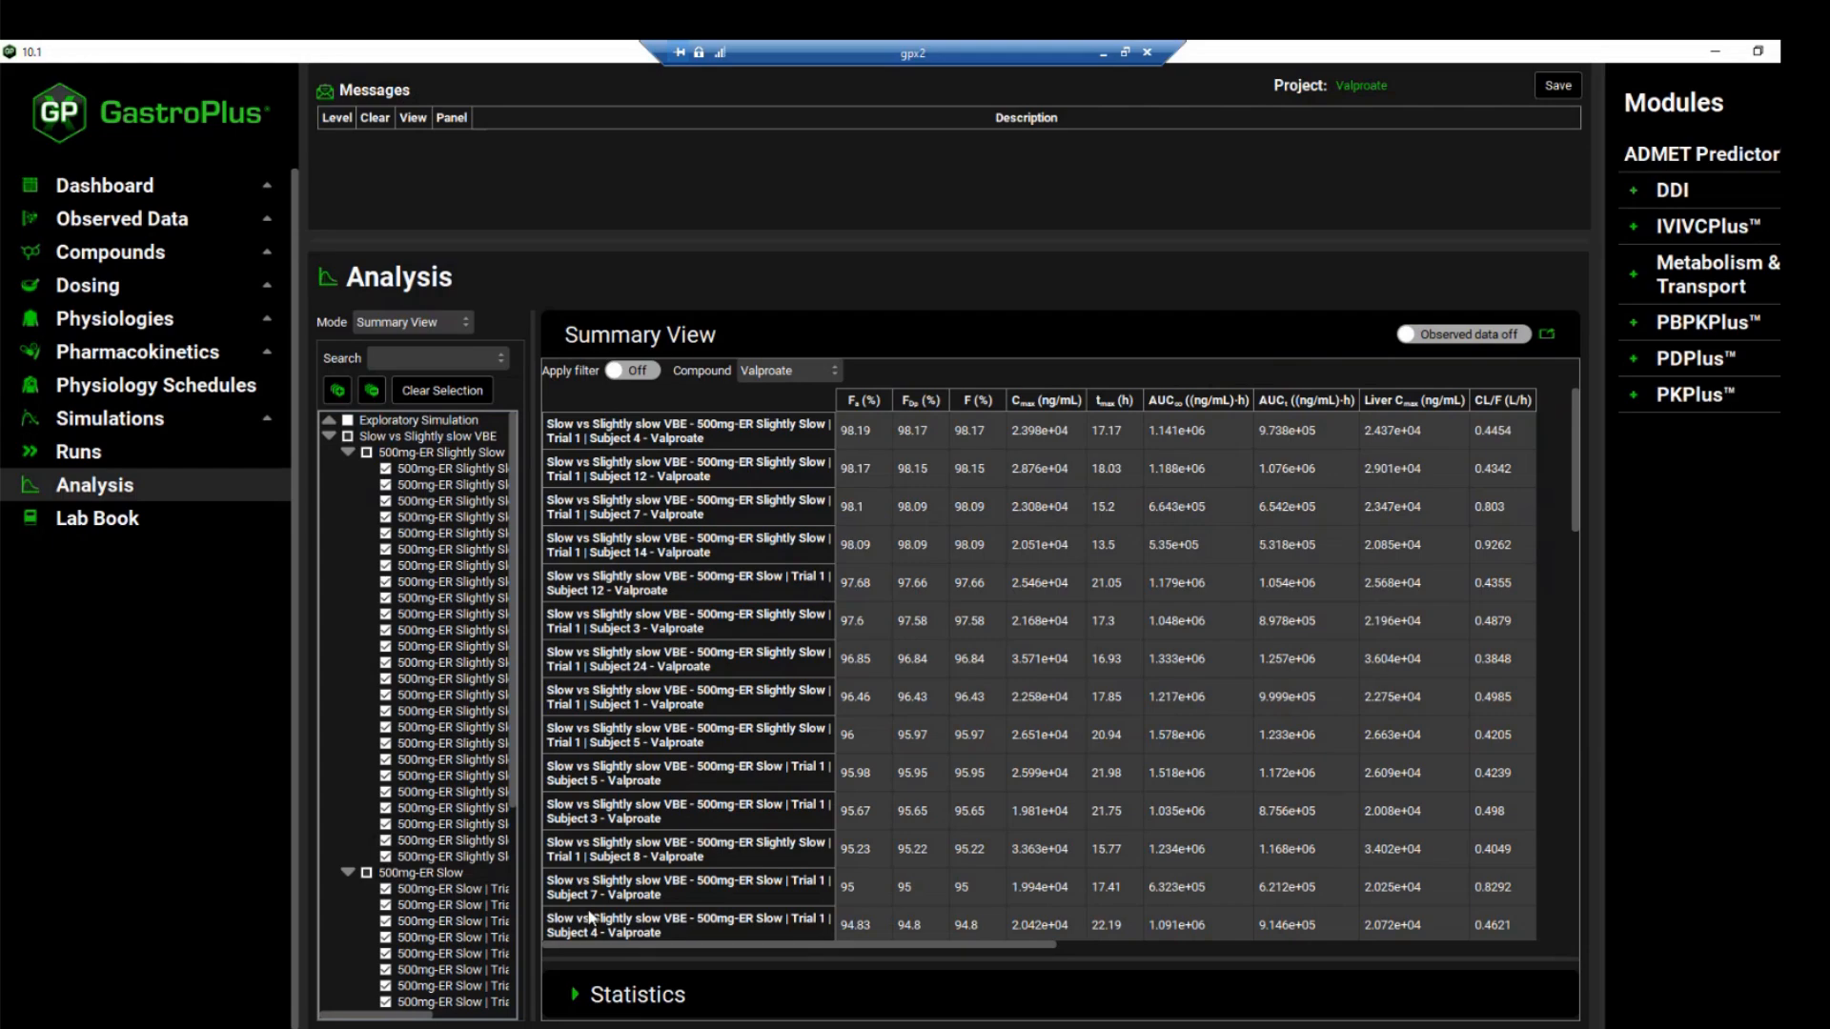
In File Explorer, widen the Name column of the run's output folder and open the 500mg-ER Slightly Slow Bioequivalence Statistics workbook
click(507, 1026)
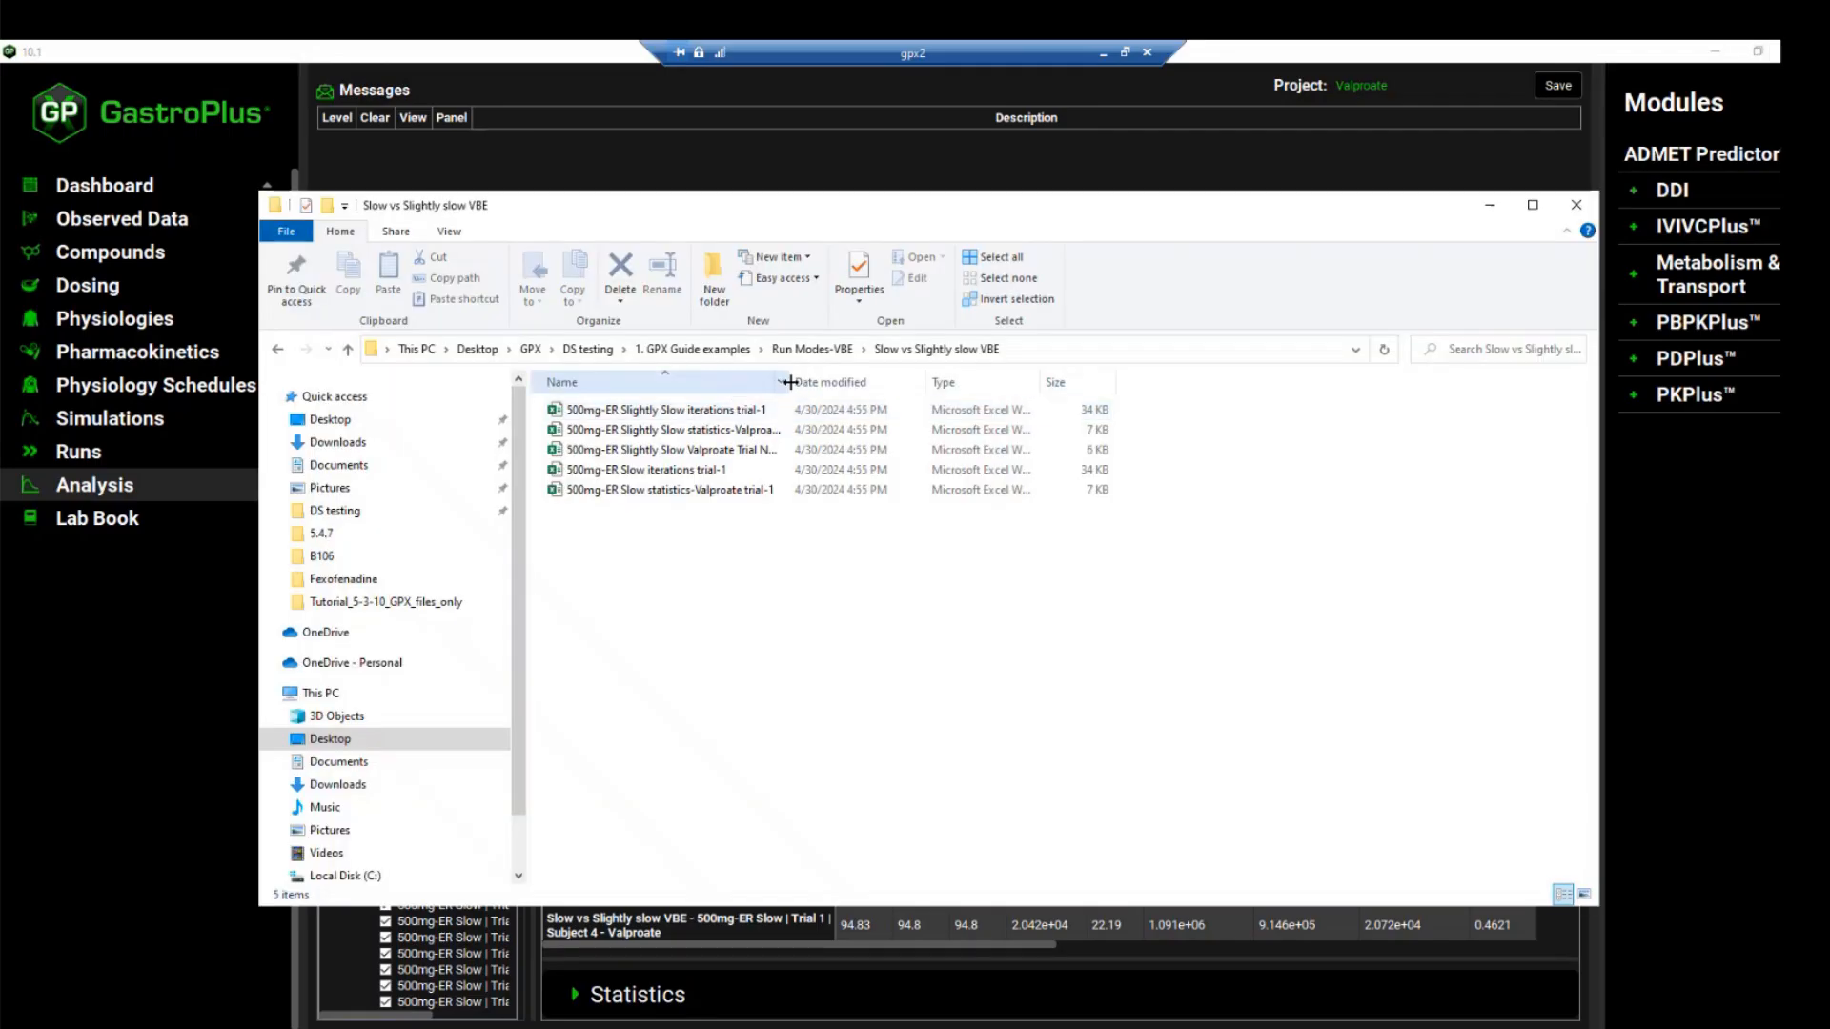
drag(789, 382, 1013, 382)
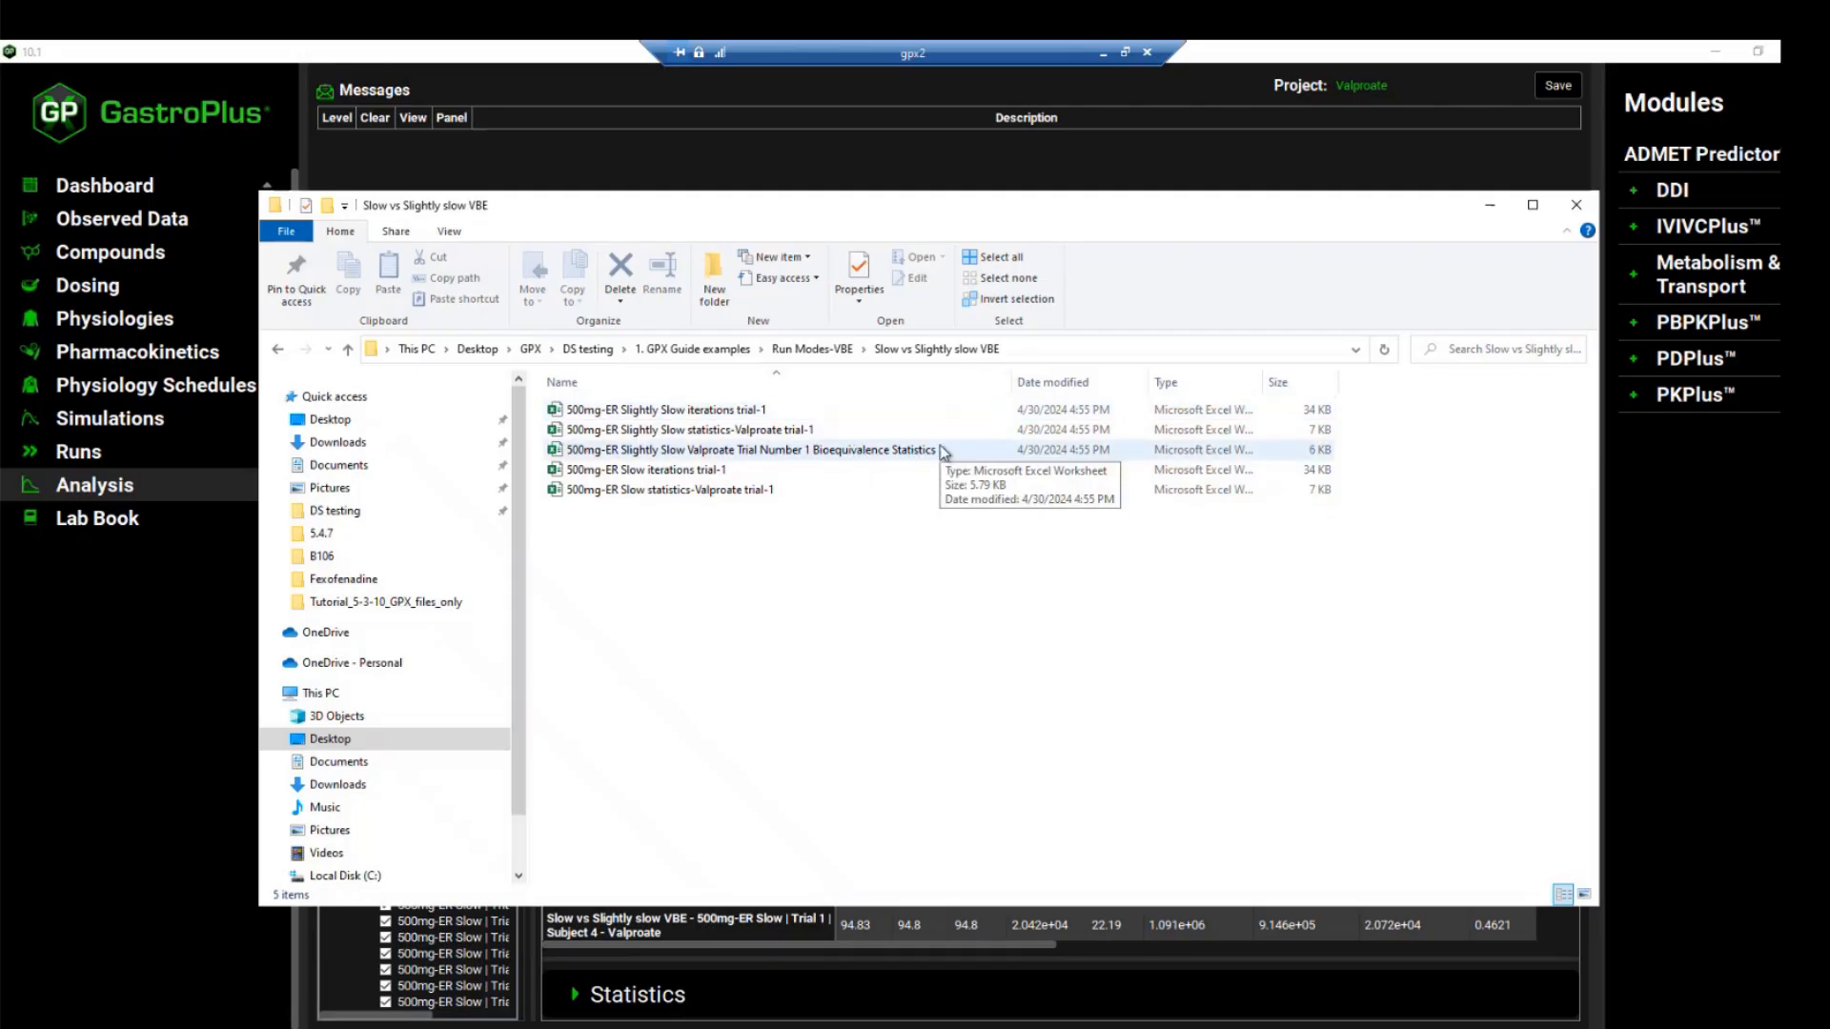
click(830, 454)
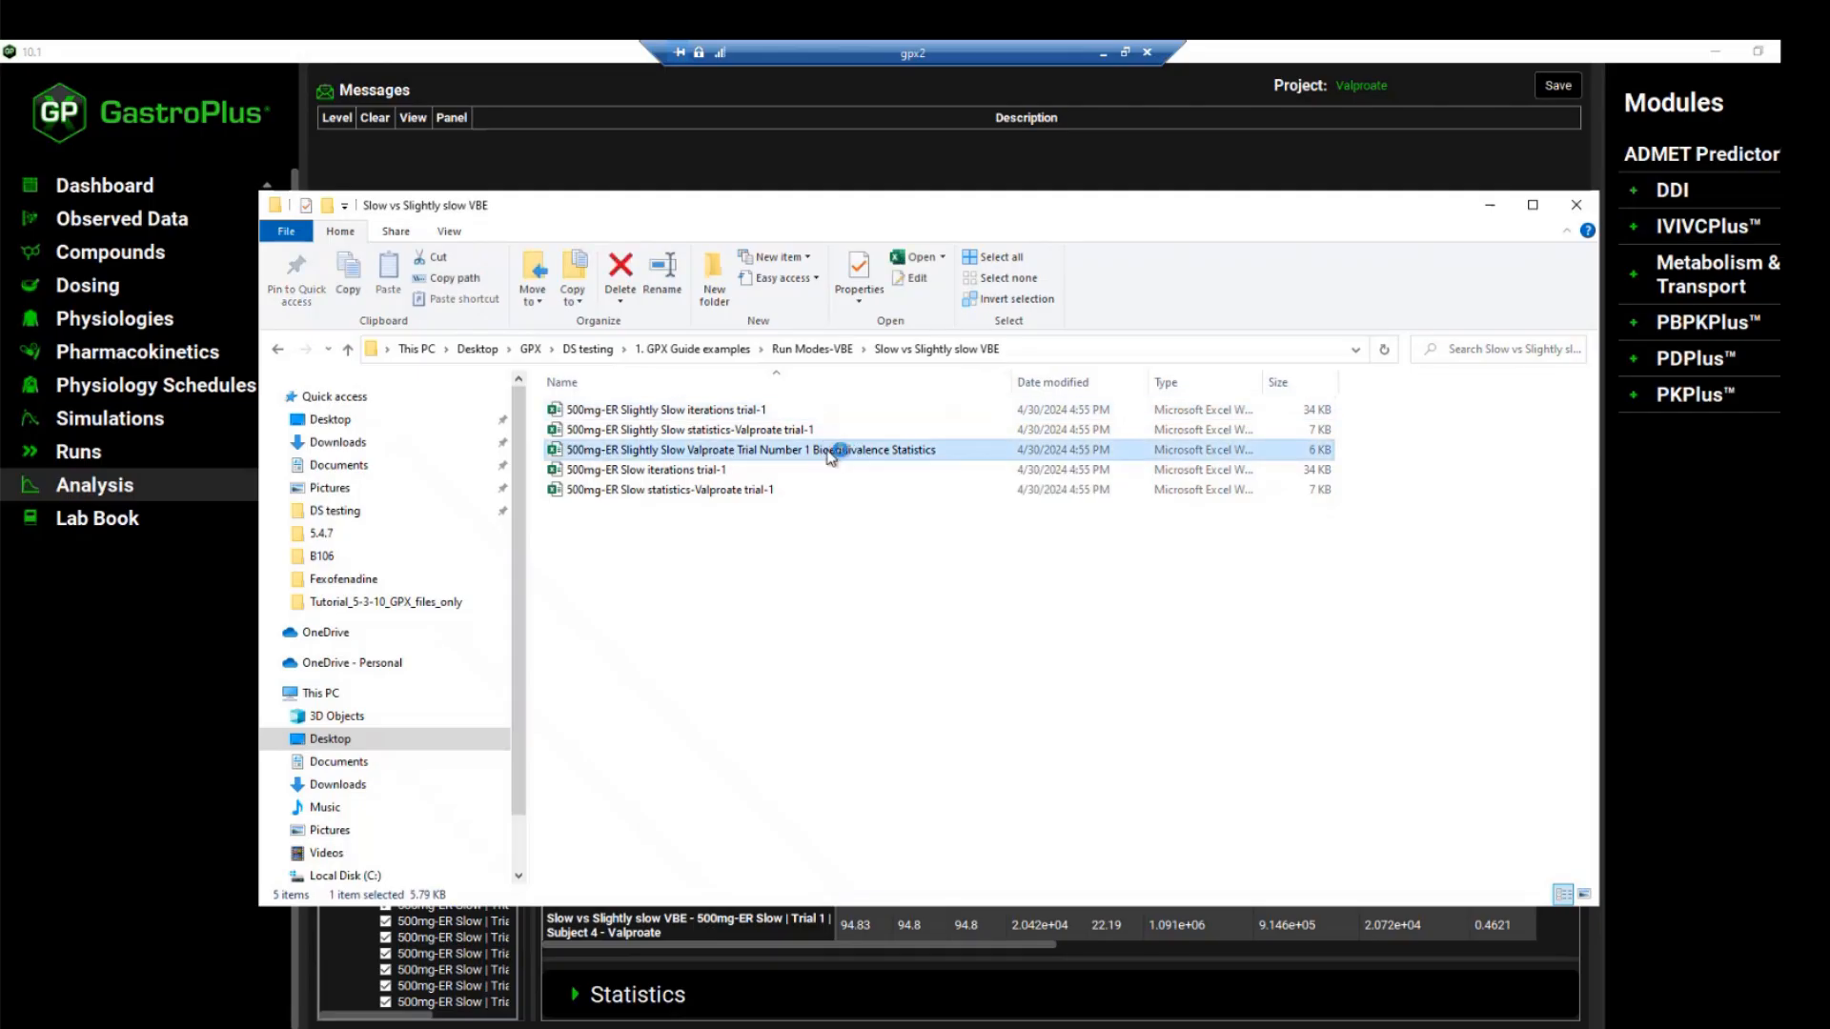
double_click(830, 454)
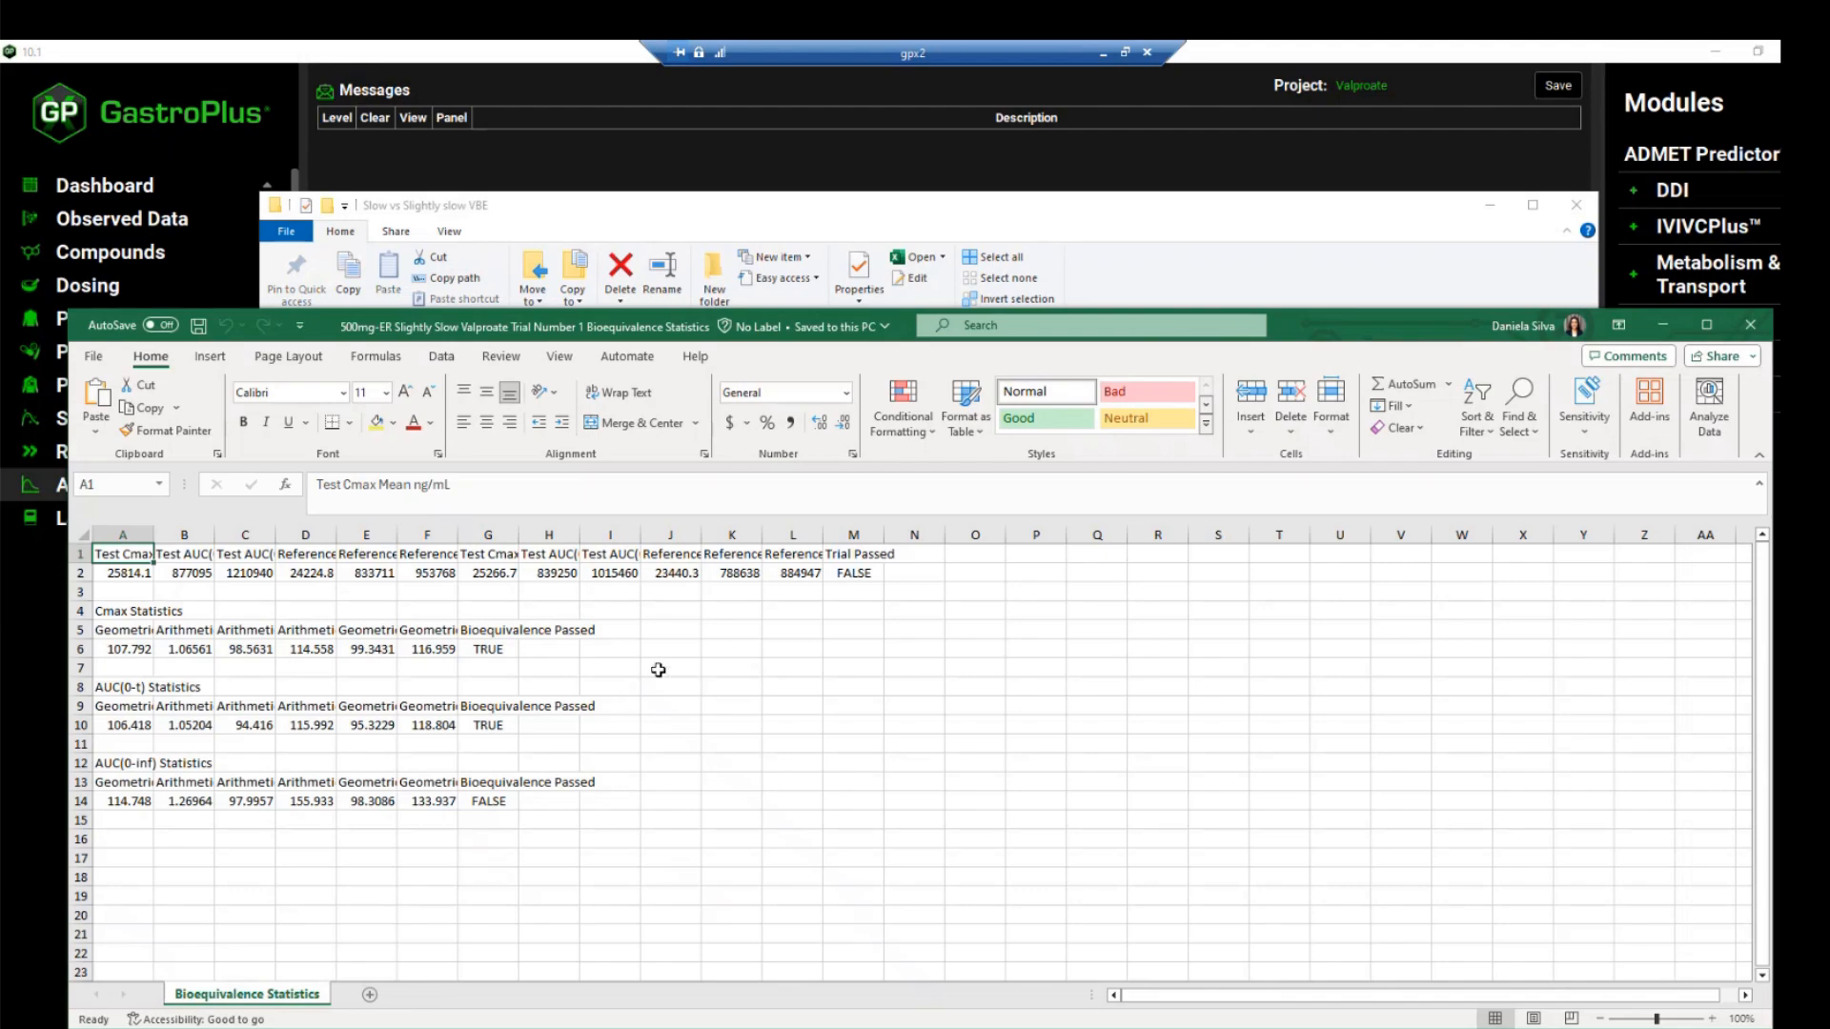
Check the bioequivalence results for Cmax, AUC(0-t) and AUC(0-inf), and the overall Trial Passed value, in the workbook
click(139, 611)
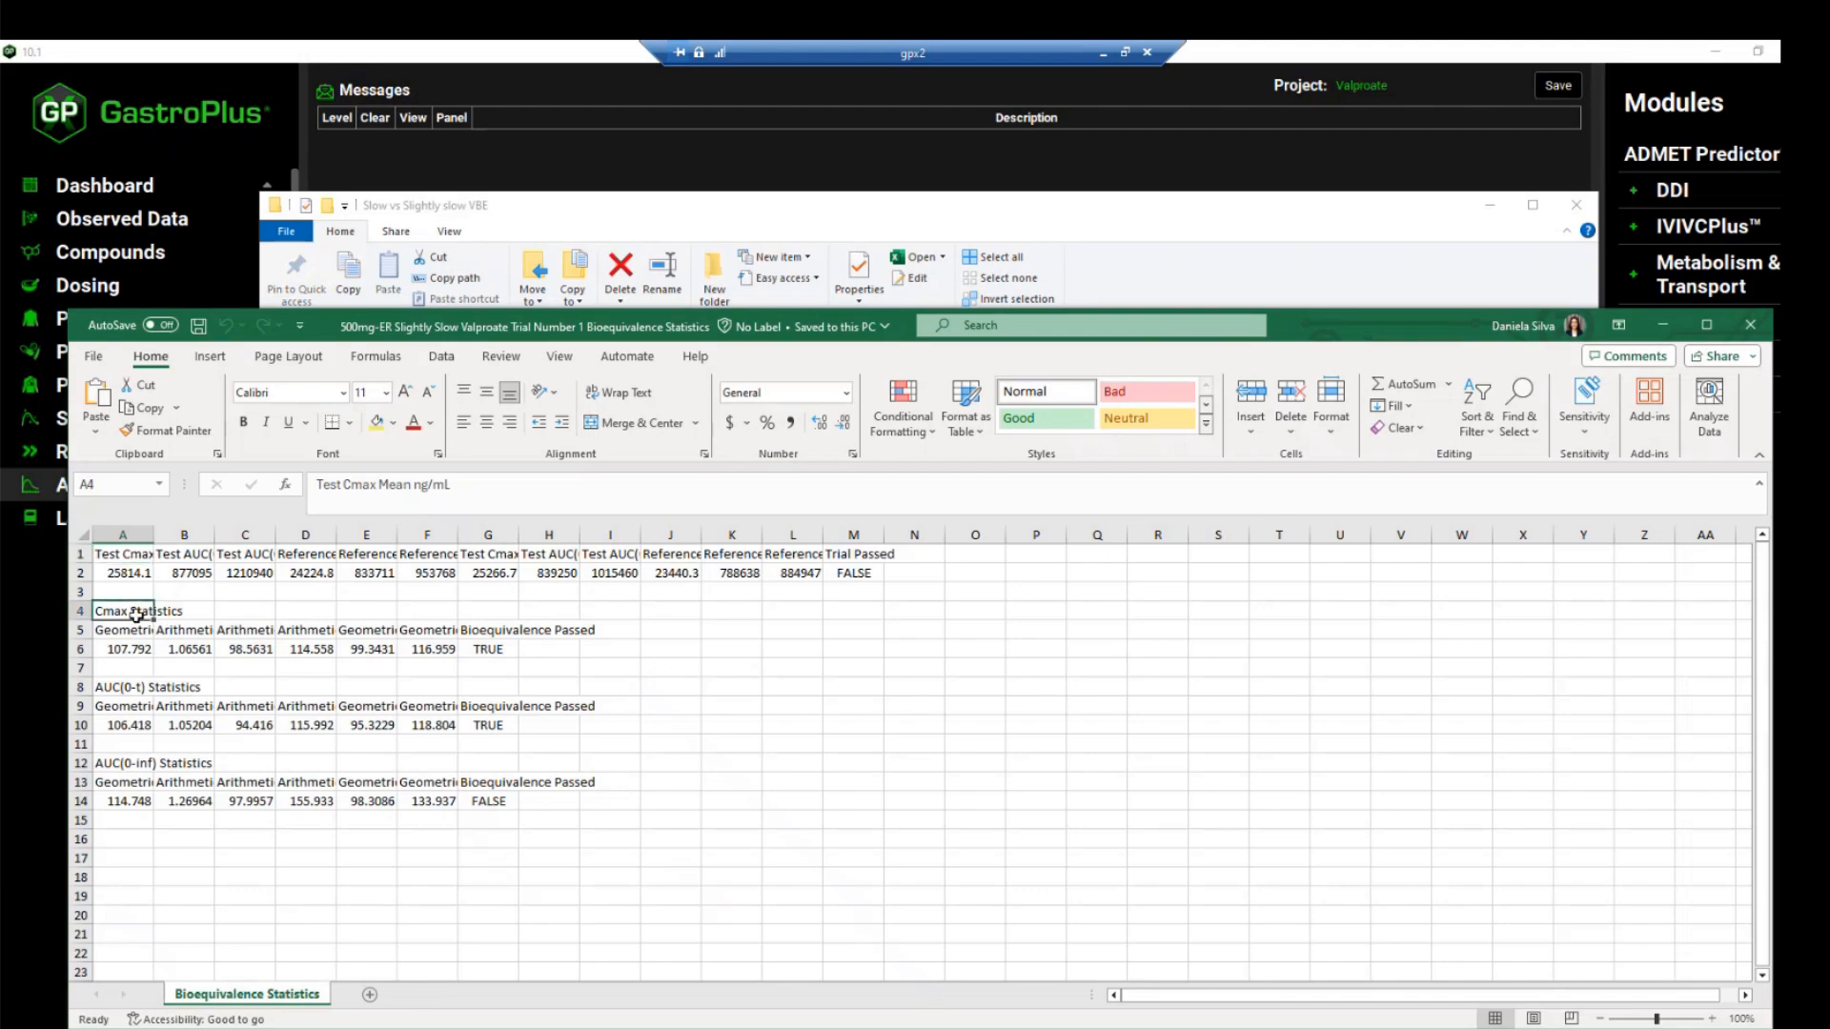
click(483, 649)
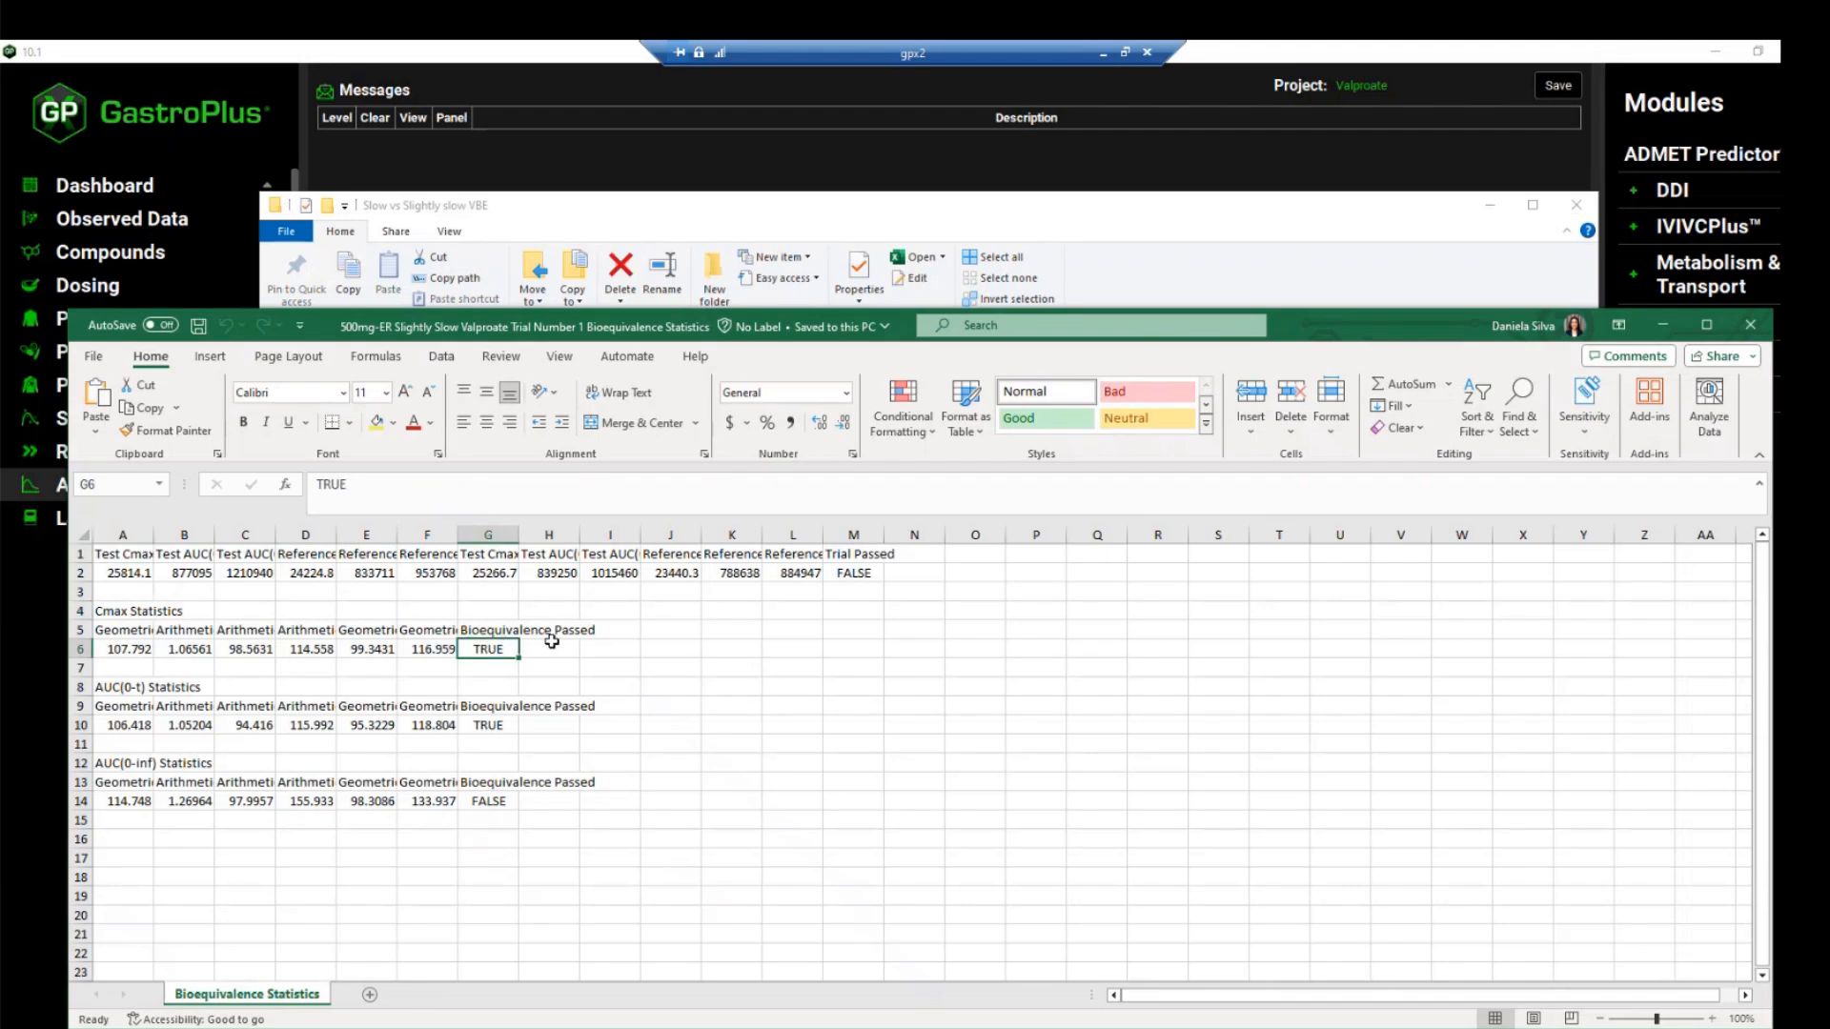
click(480, 728)
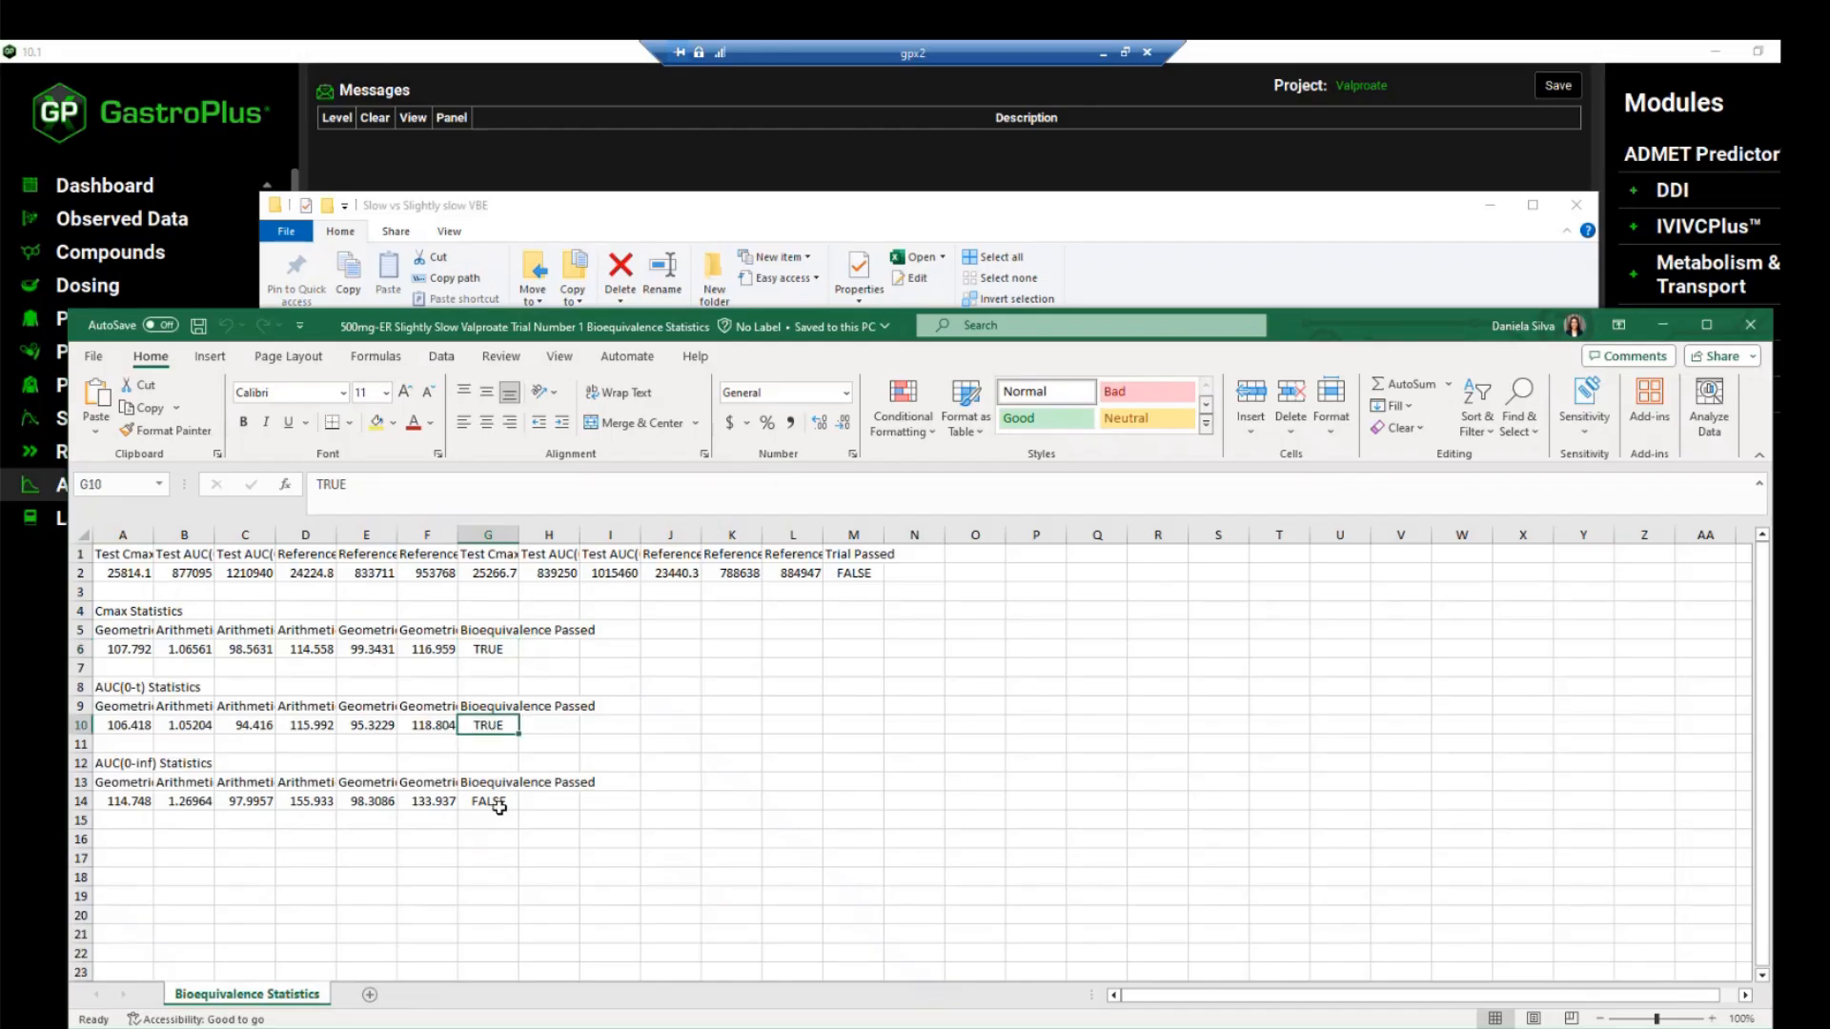
click(499, 807)
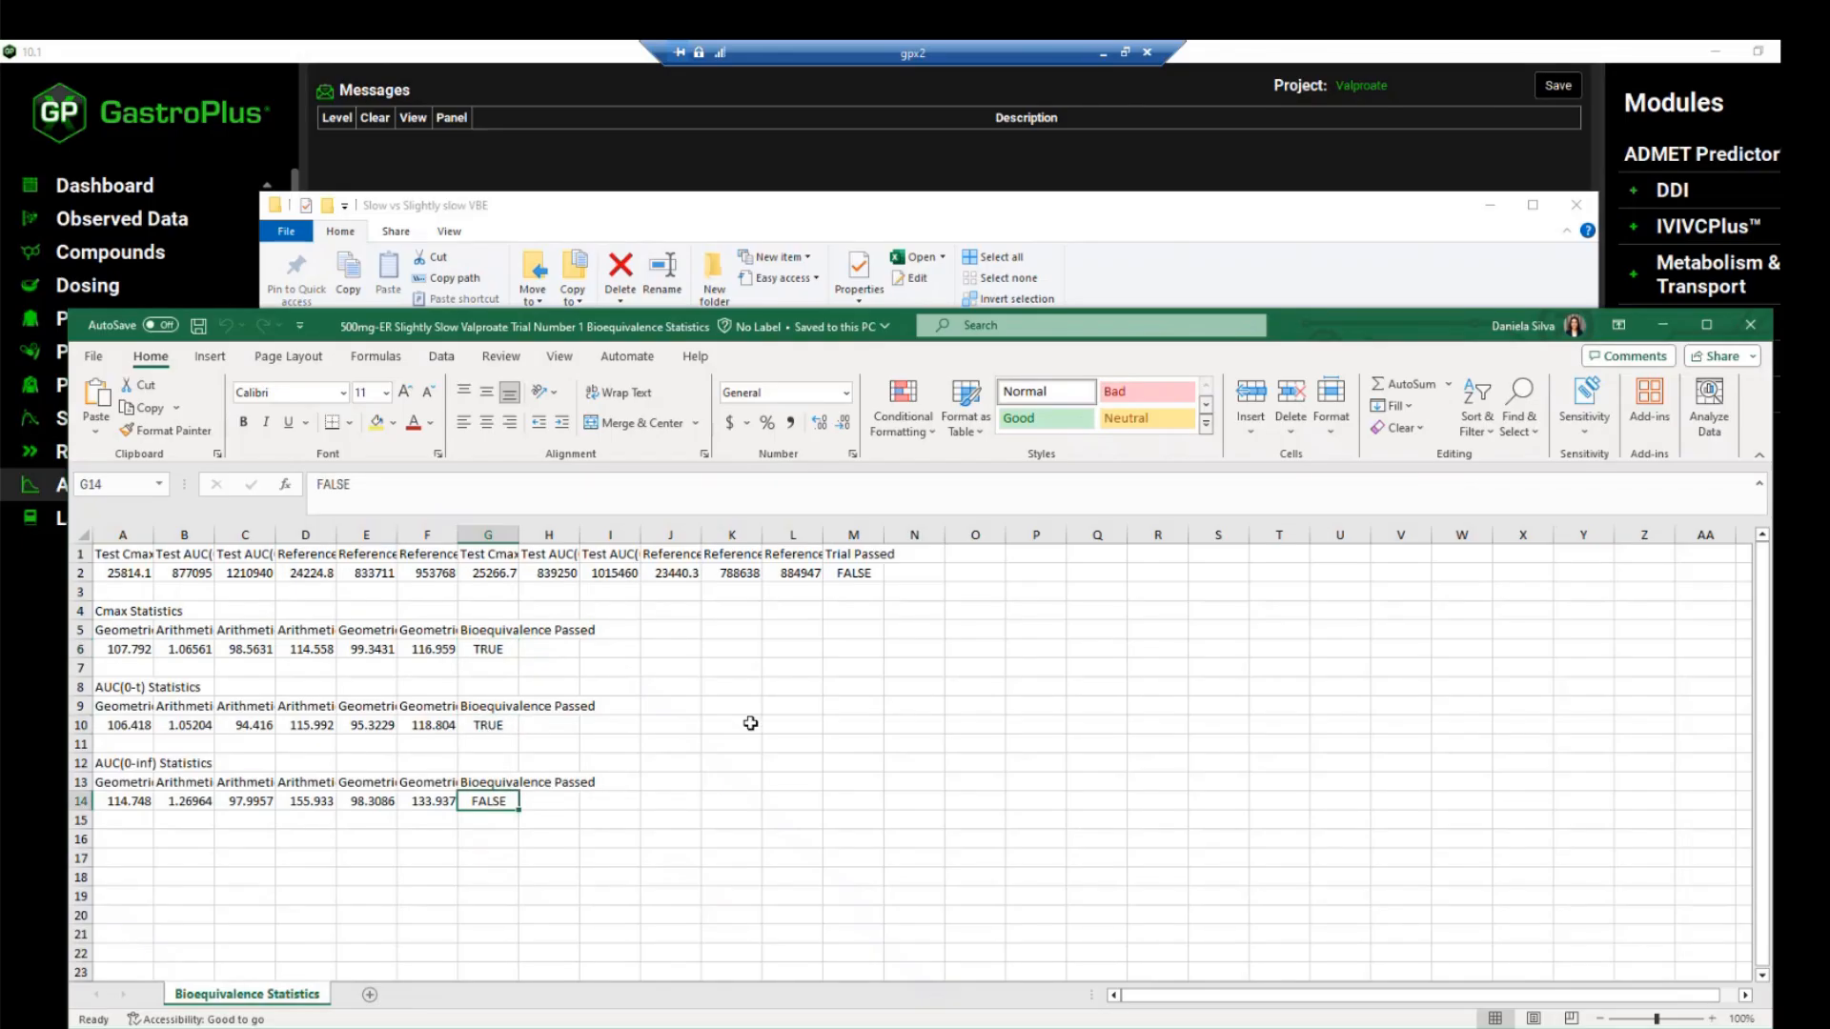
click(877, 571)
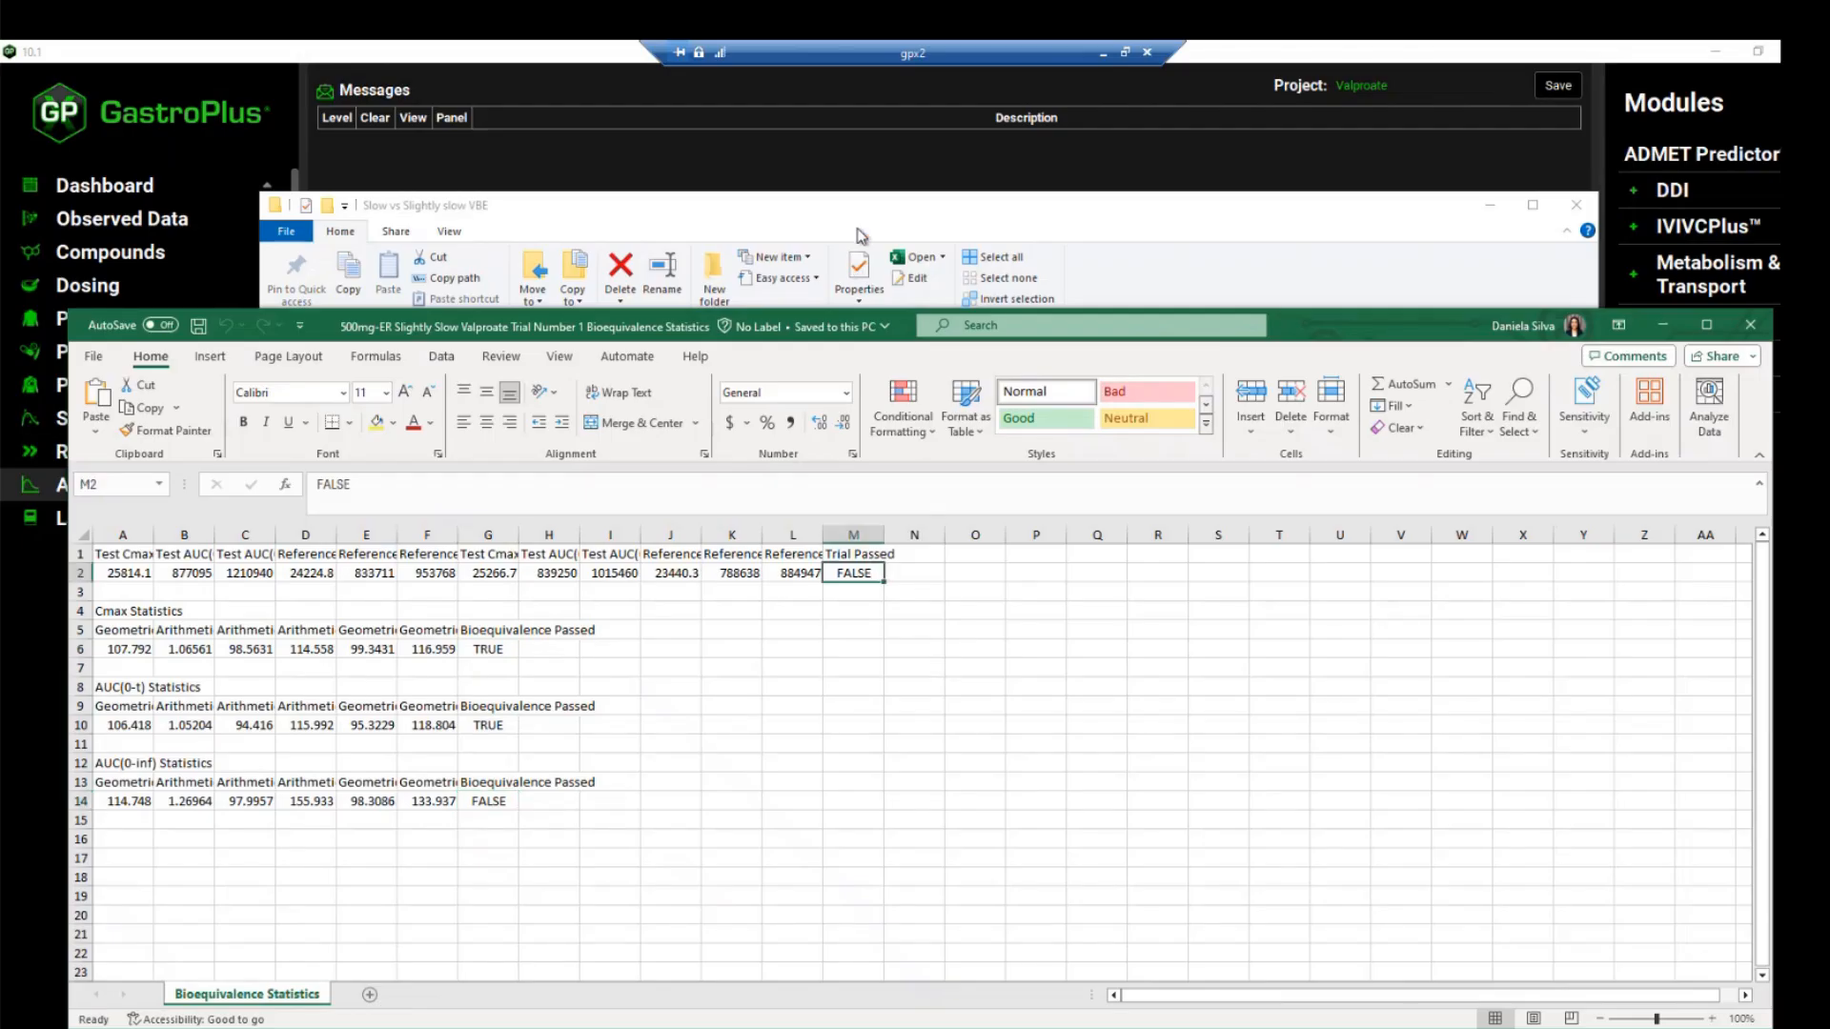
Switch back to GastroPlus and open the choice of Analysis view modes
click(854, 169)
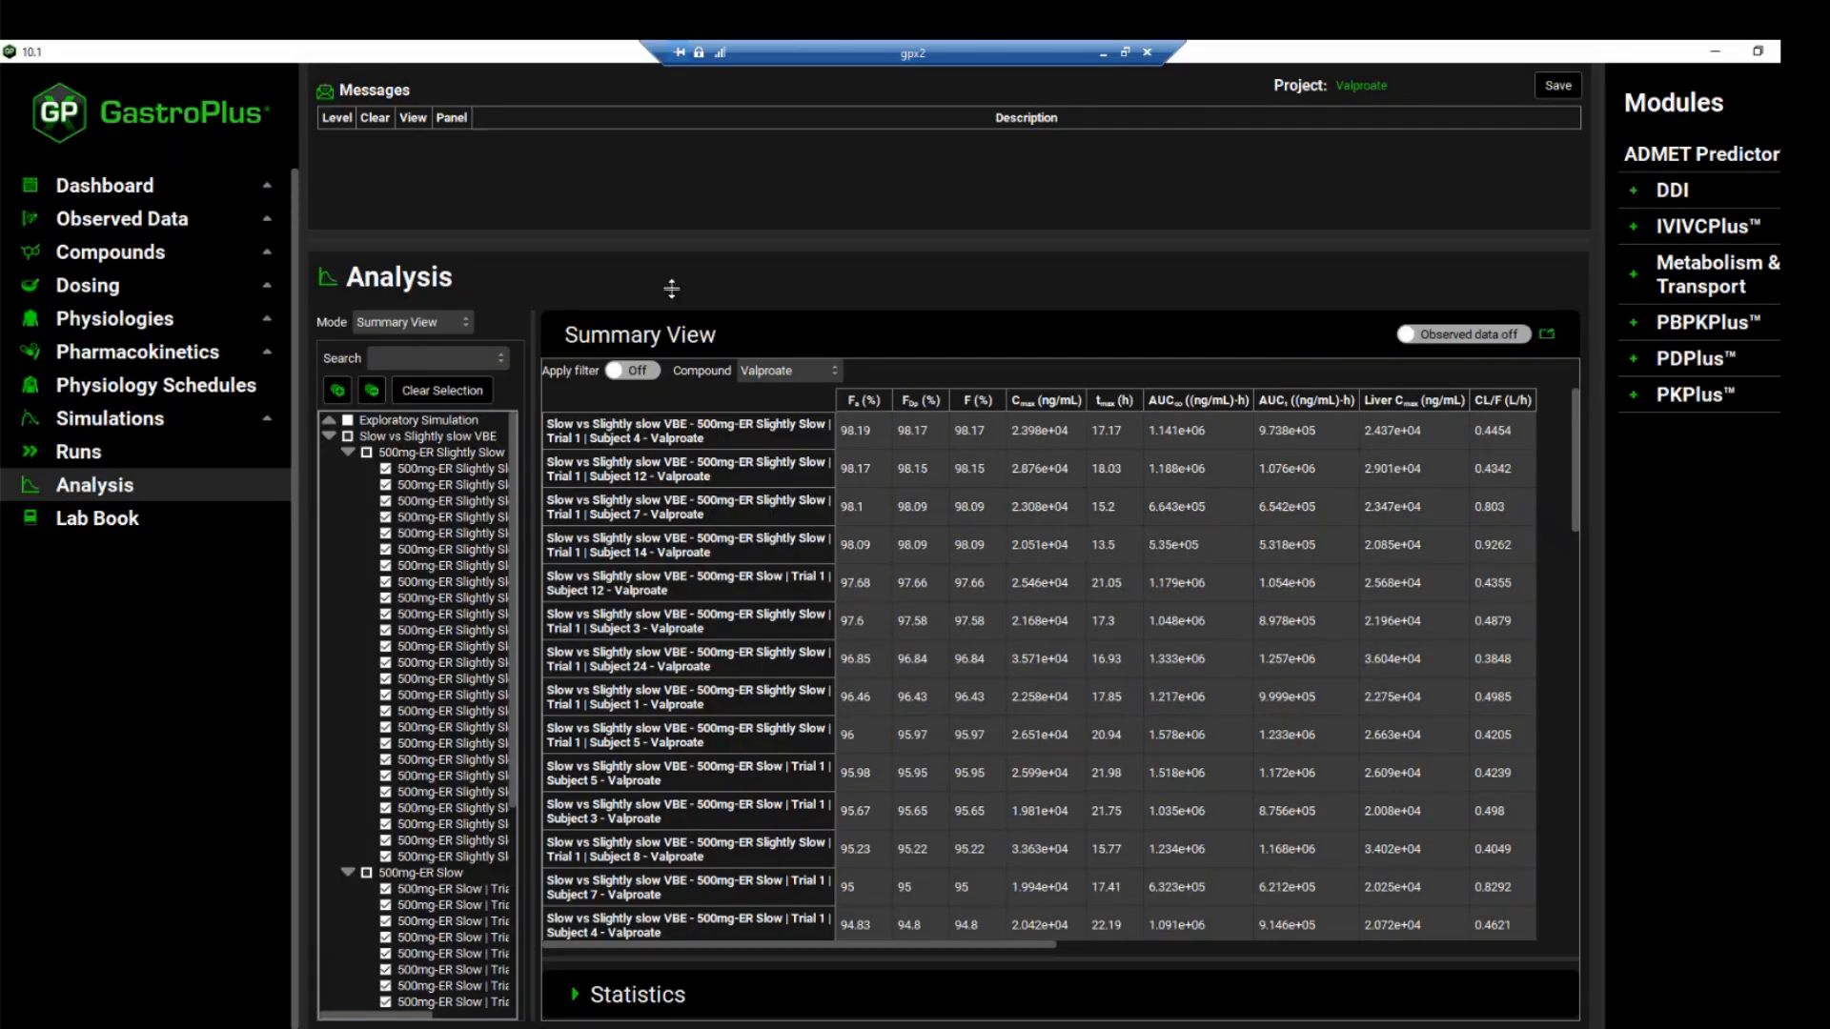
click(460, 323)
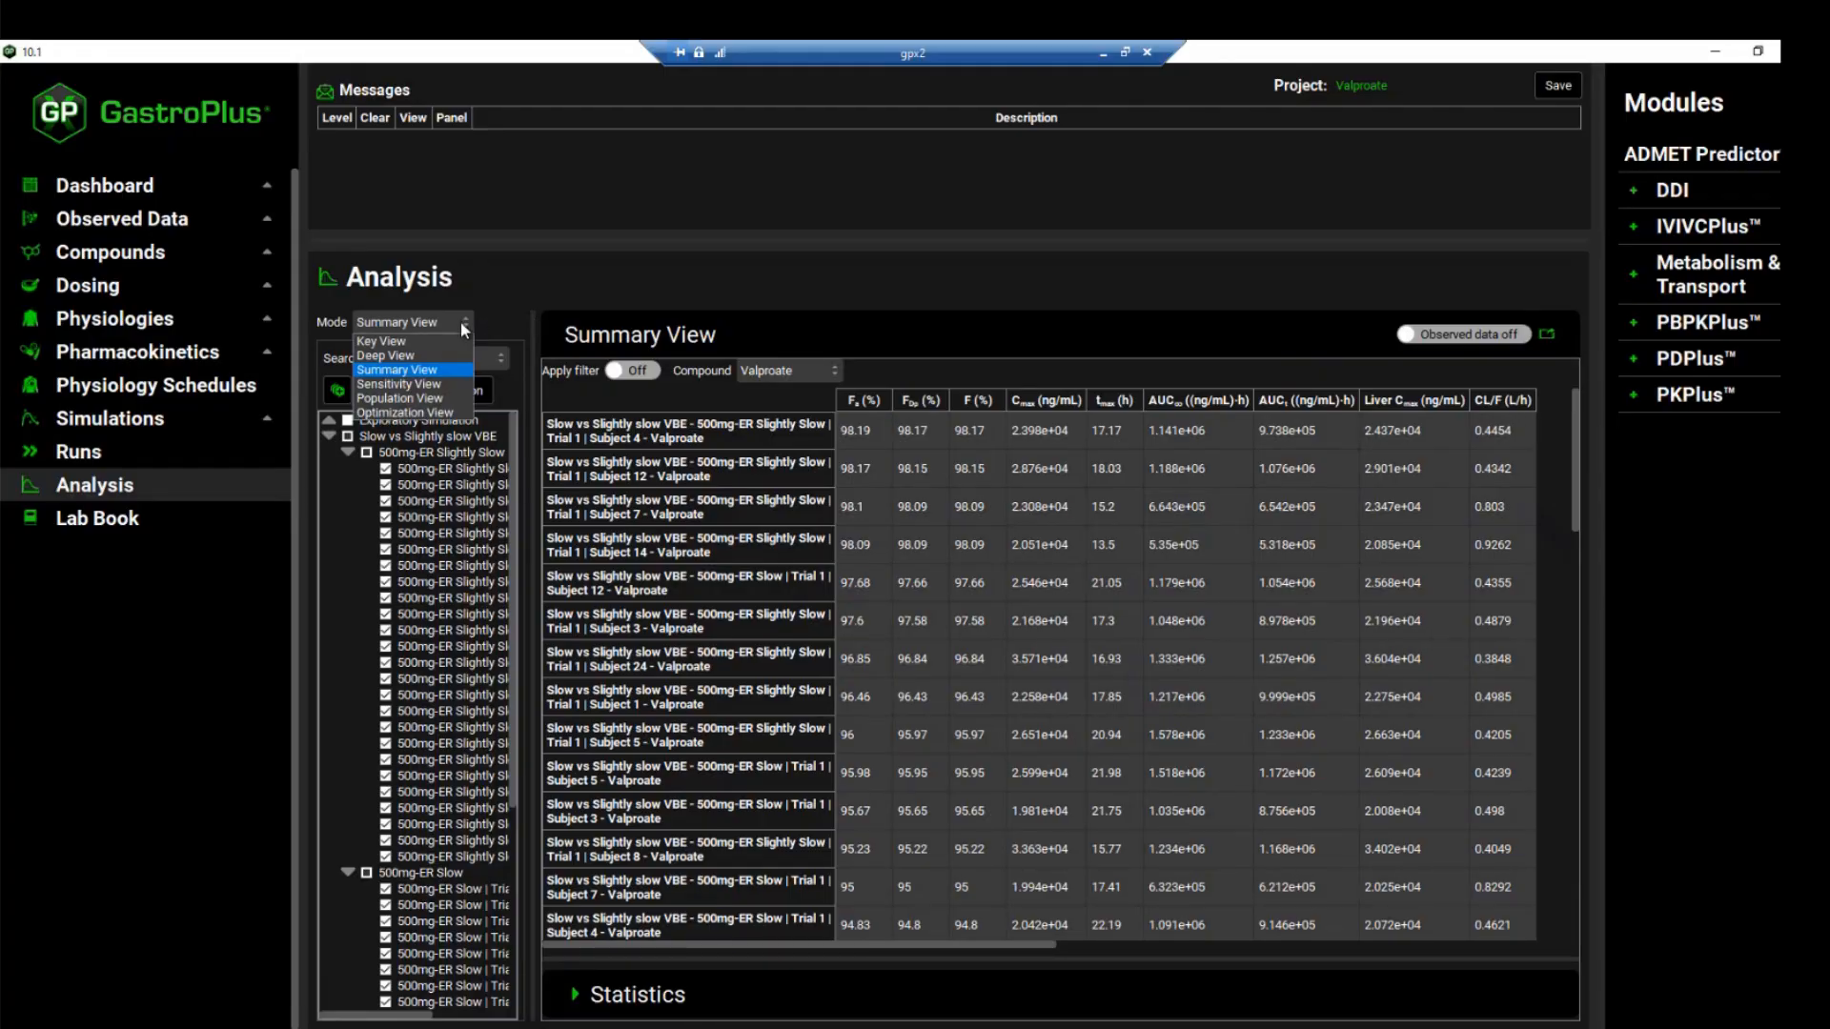